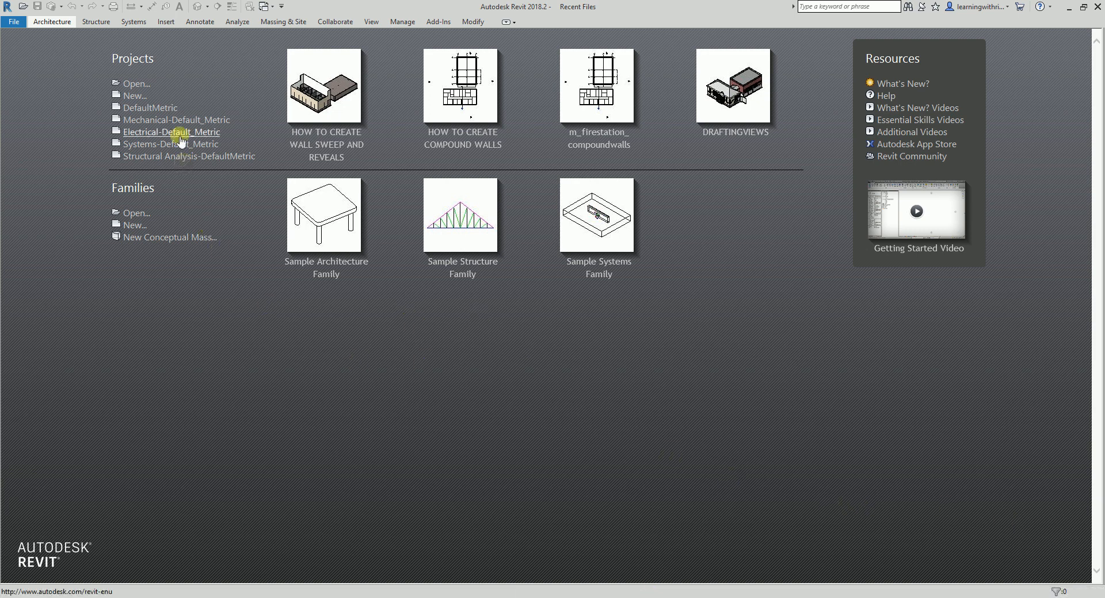
Step: Create a project from the DefaultMetric template and draw a straight horizontal wall about 5200 mm long with its height set to Level 2
click(162, 108)
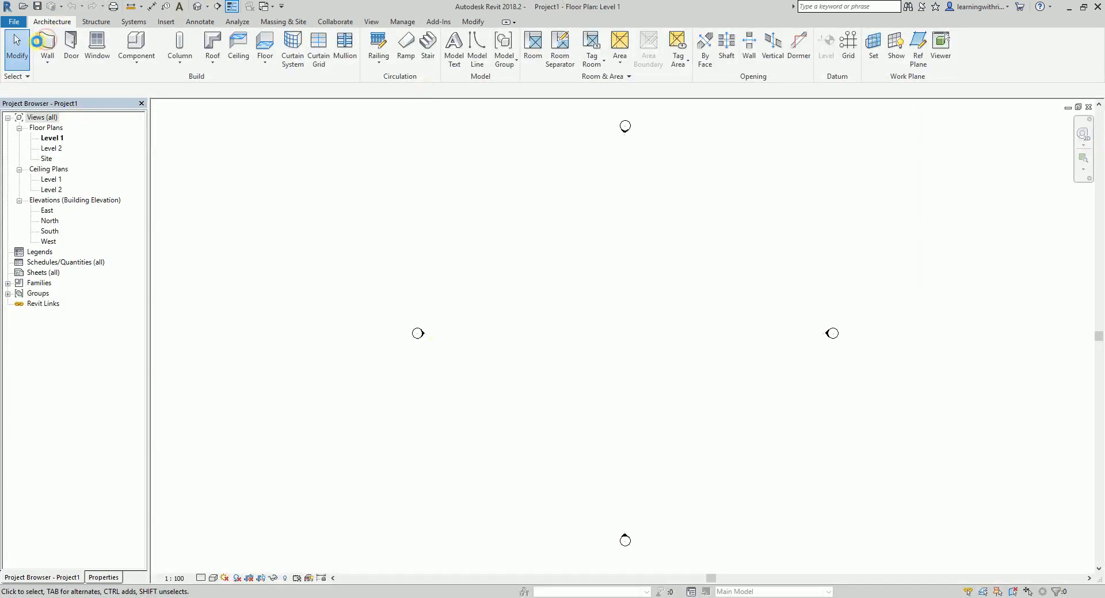
click(49, 38)
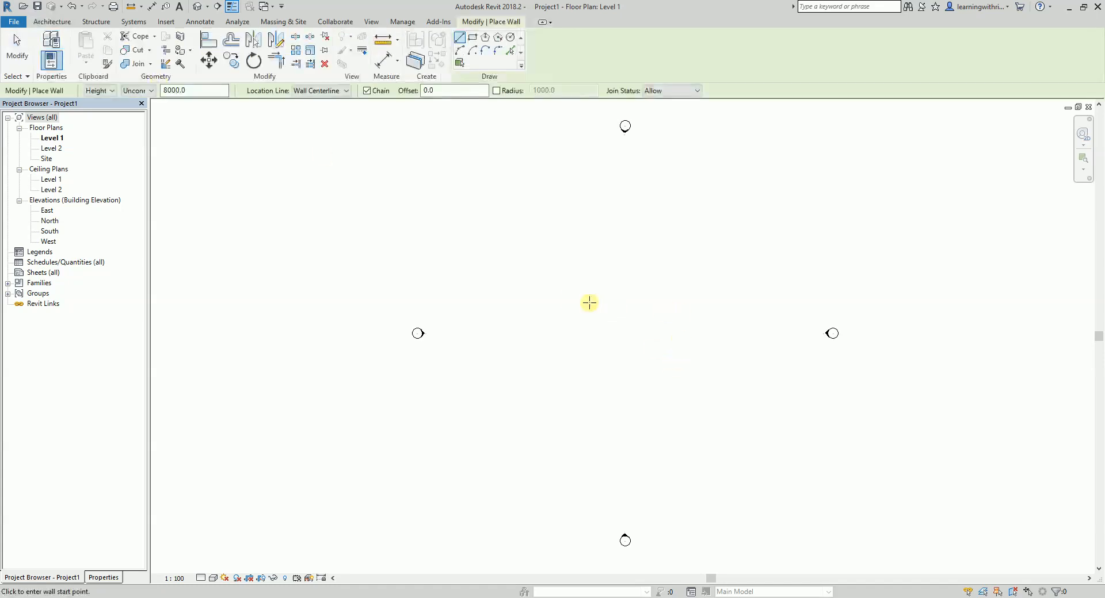
click(455, 46)
click(141, 92)
click(141, 113)
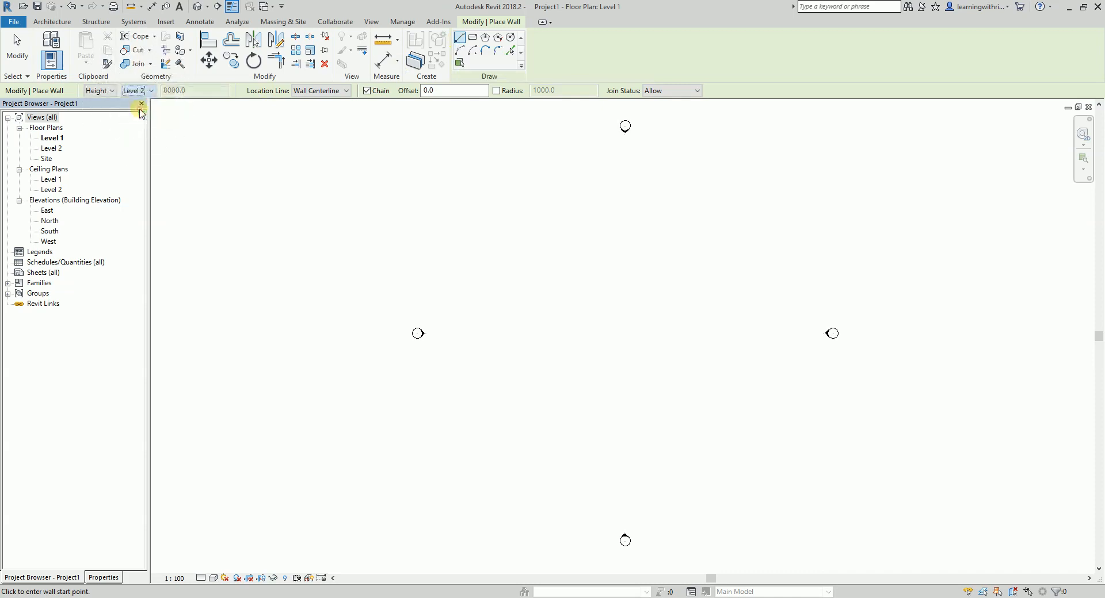
click(574, 327)
scroll(608, 325, up, 5)
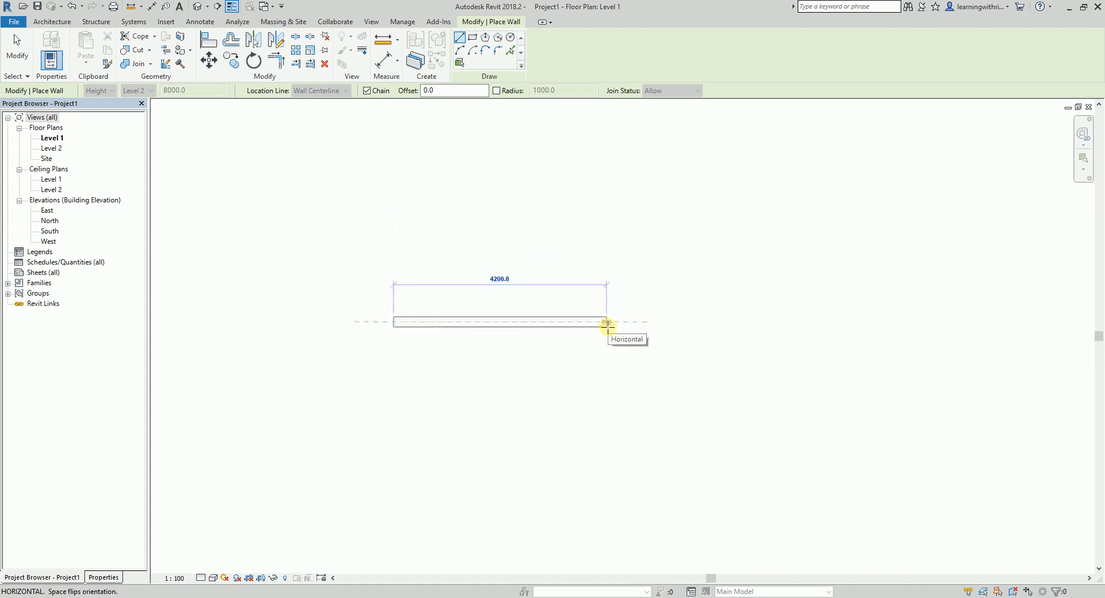
click(656, 326)
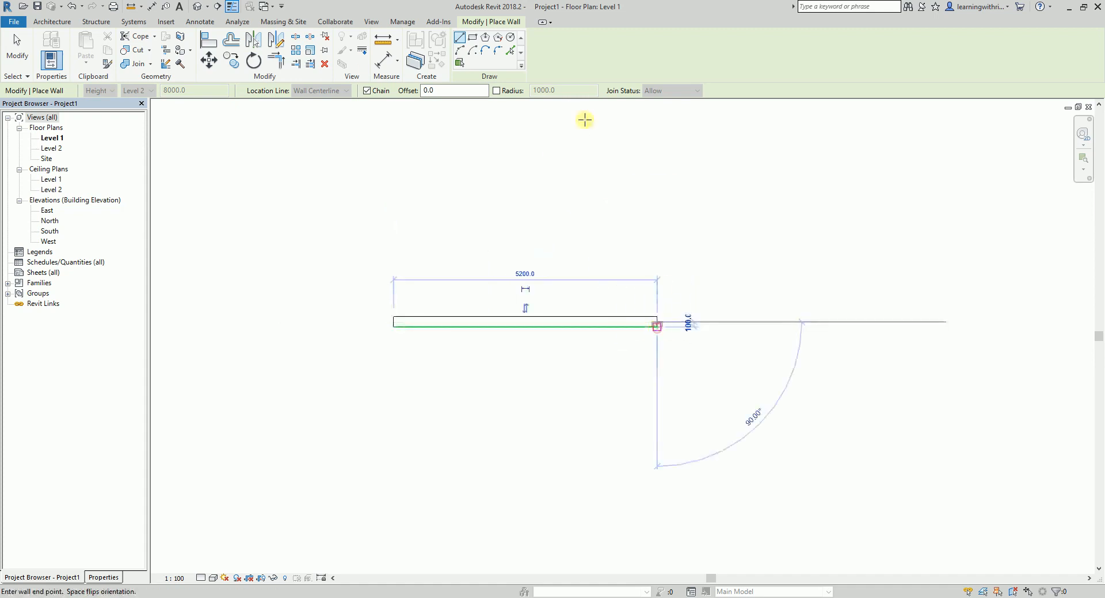
click(18, 41)
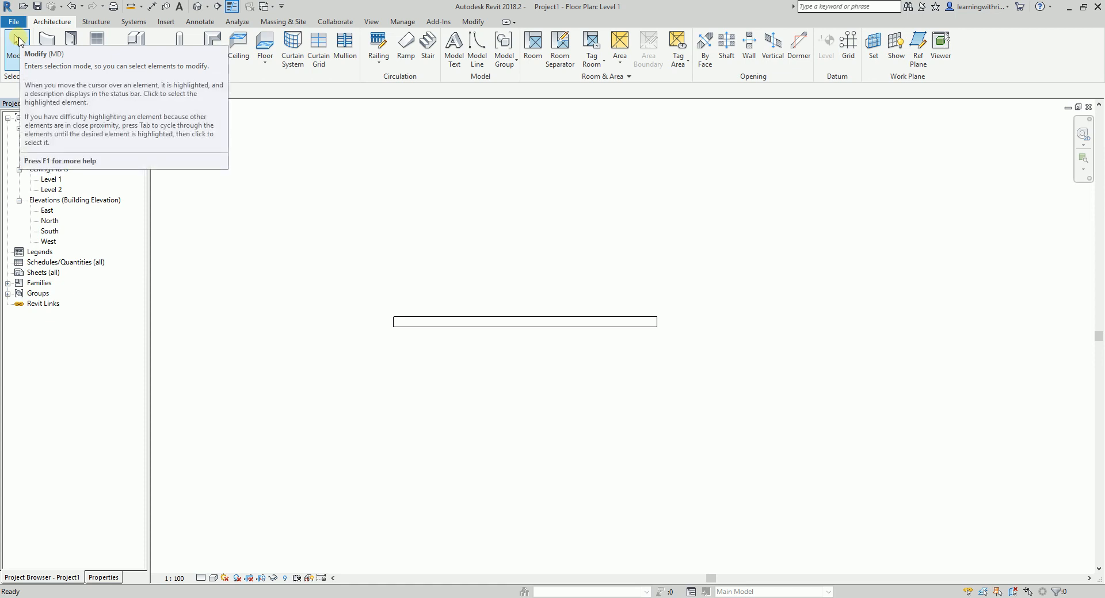
Step: Select the wall and examine its instance properties, such as location line, base and top constraints, and offsets
click(101, 578)
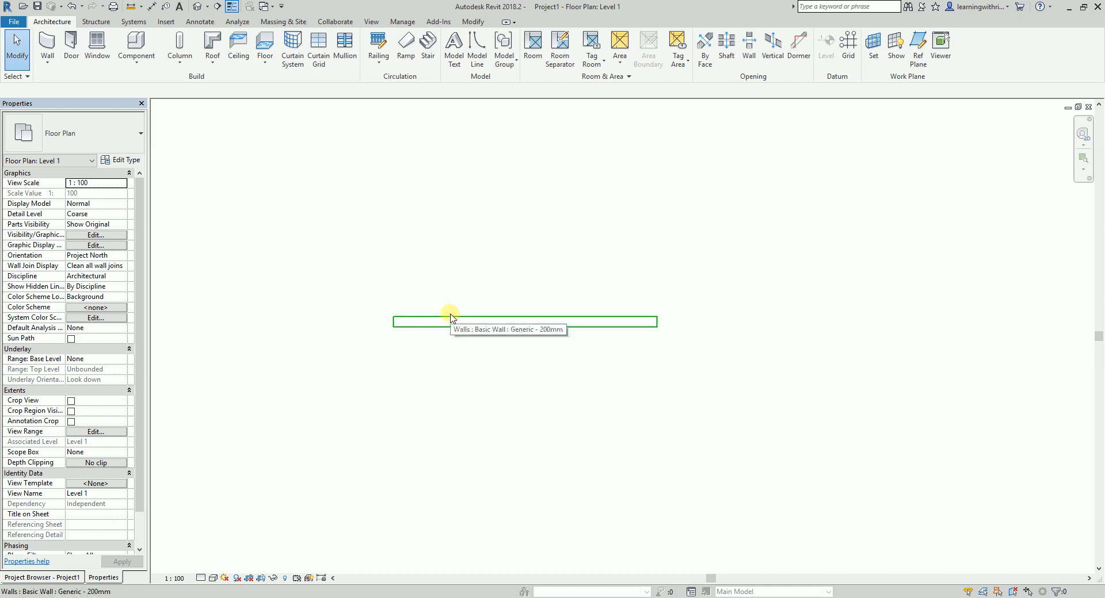
key(ctrl)
click(450, 318)
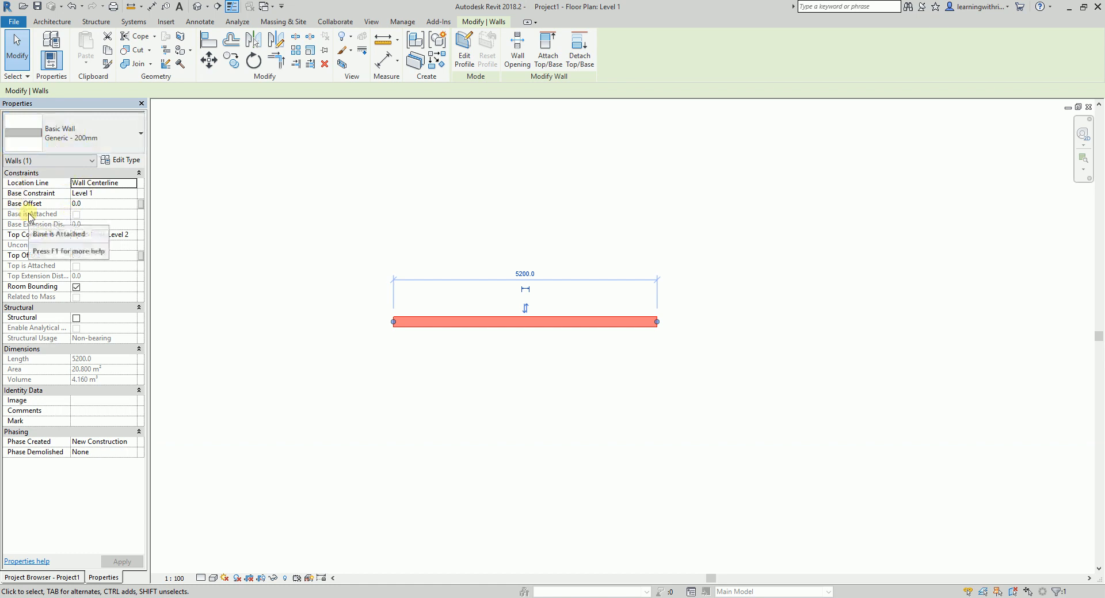
click(17, 45)
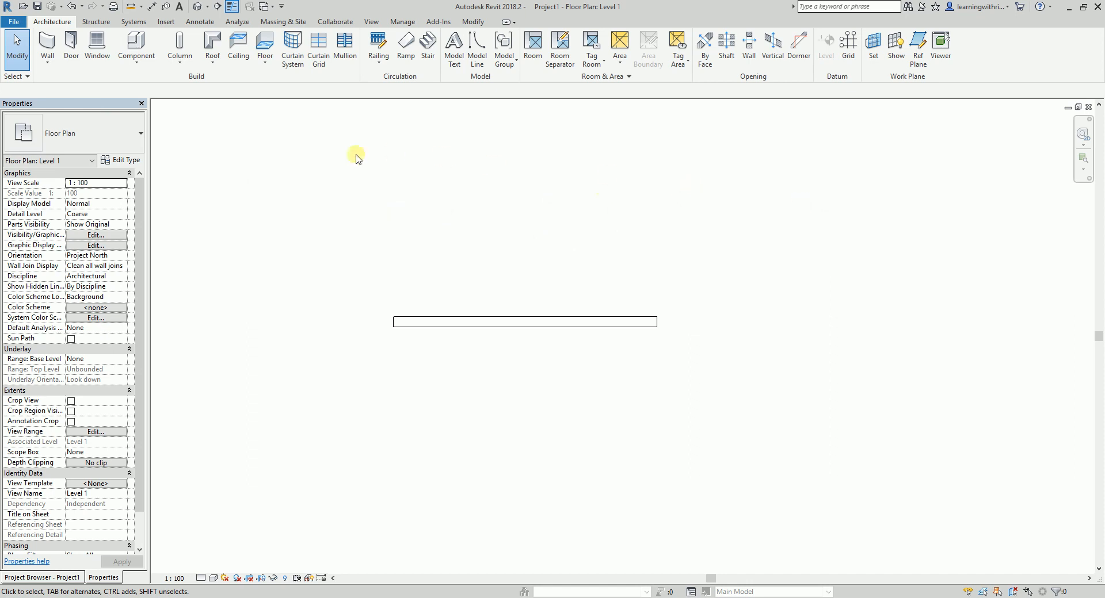
click(105, 186)
click(454, 332)
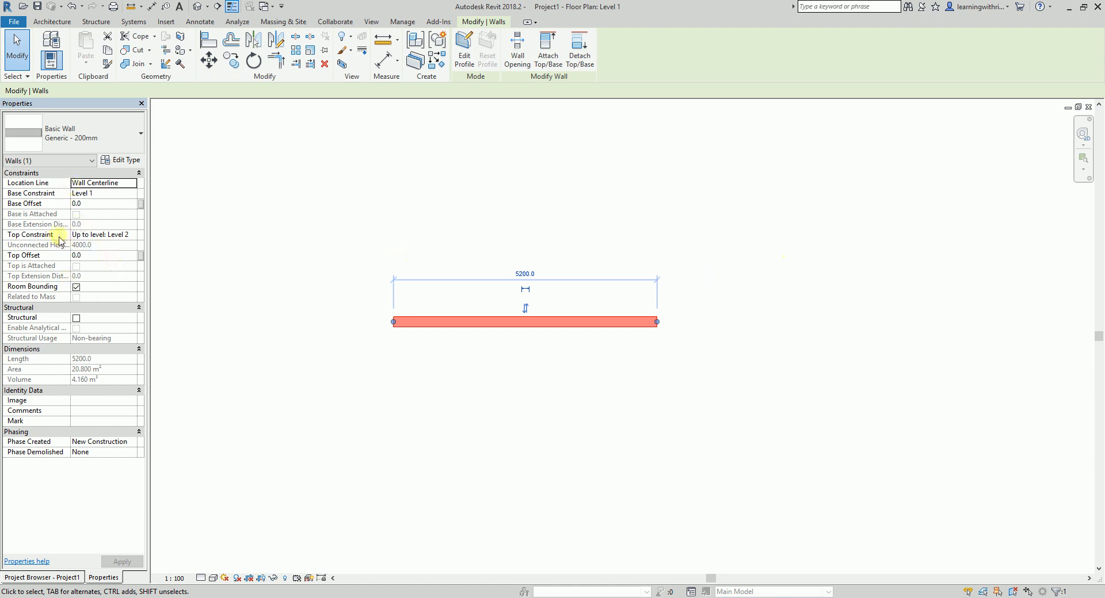
click(492, 321)
Step: Examine the type properties of the selected wall, then cancel out and deselect the wall
click(130, 162)
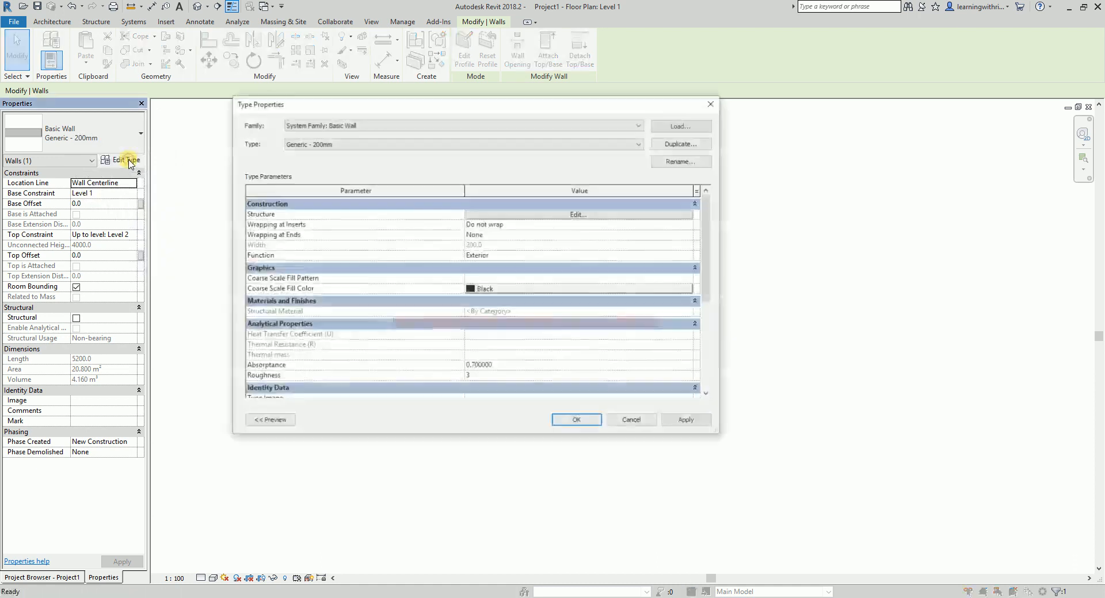
click(251, 105)
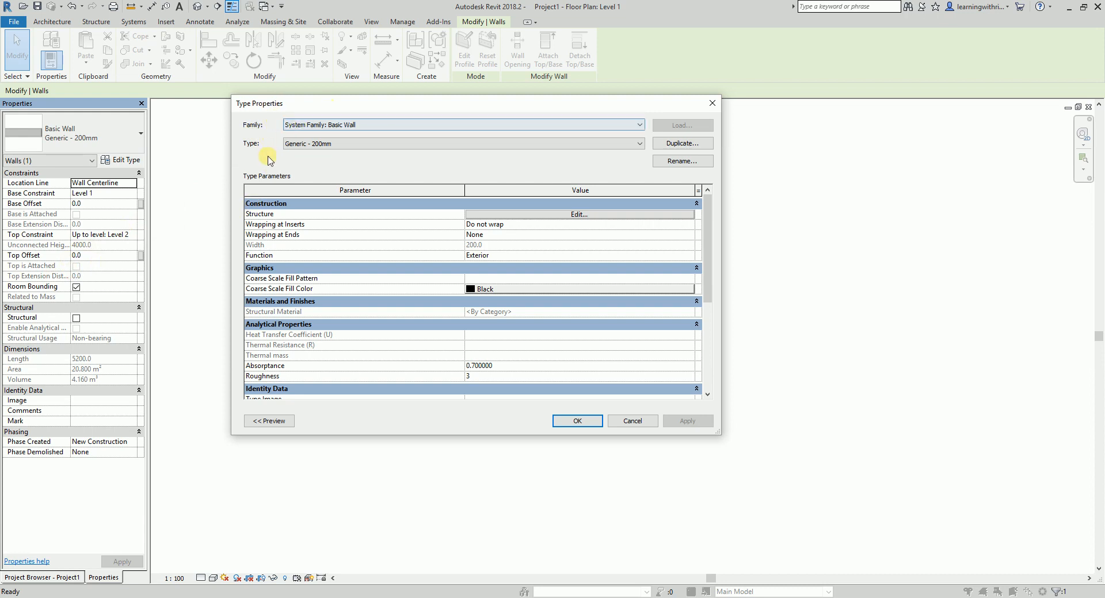
drag(410, 105, 730, 131)
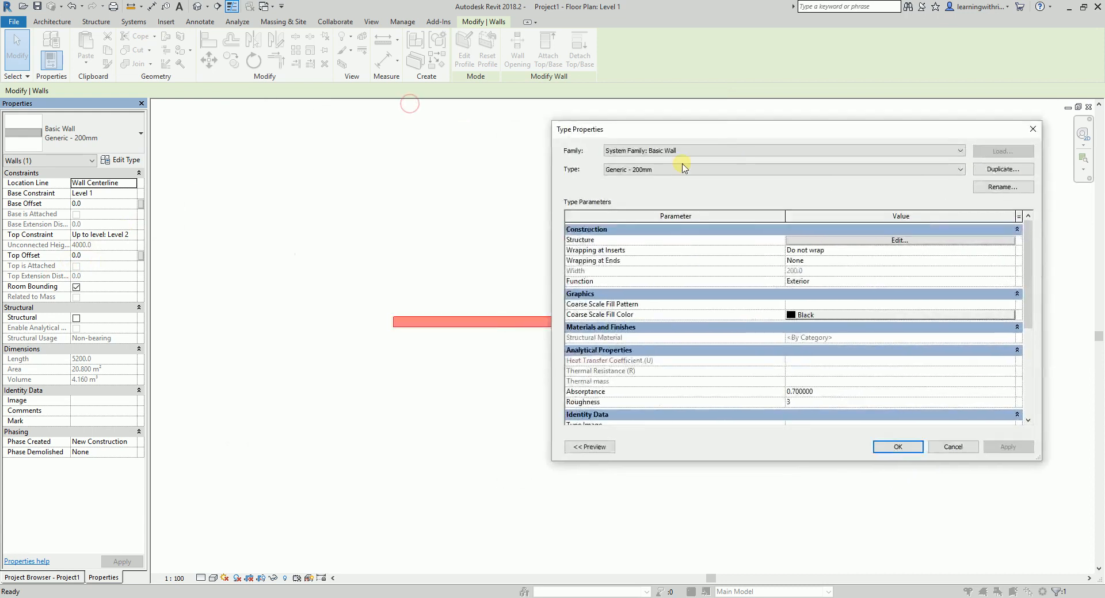
click(479, 324)
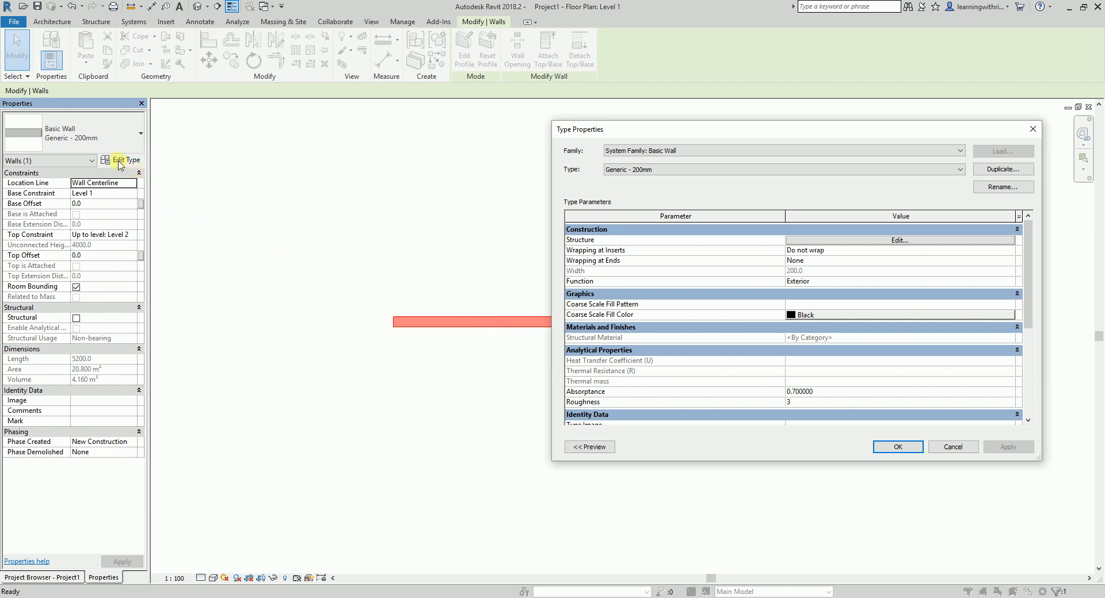
click(631, 172)
click(469, 322)
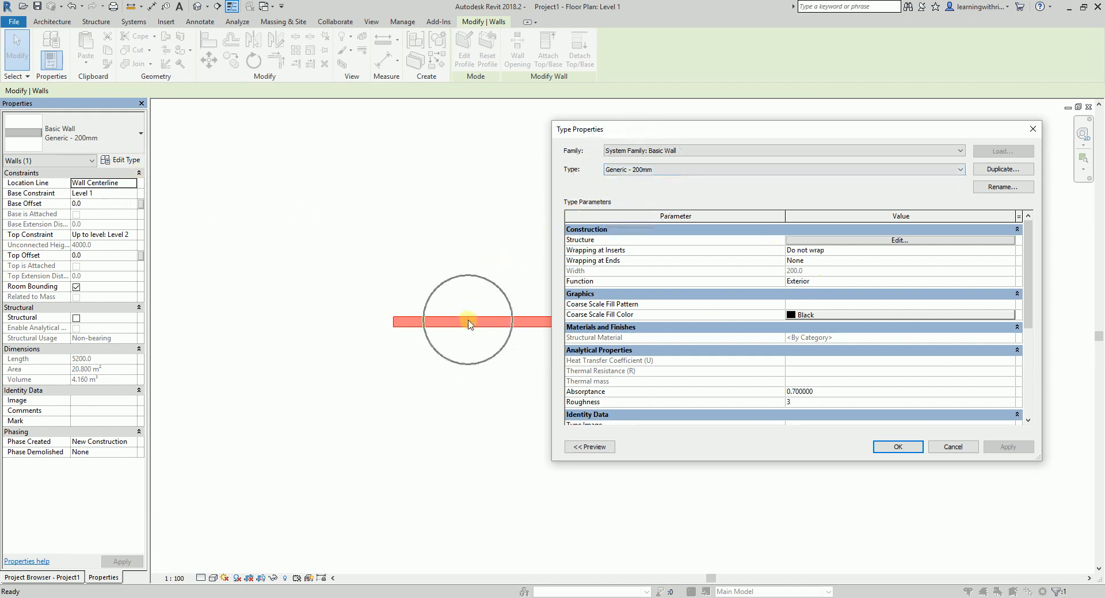
drag(720, 130, 691, 67)
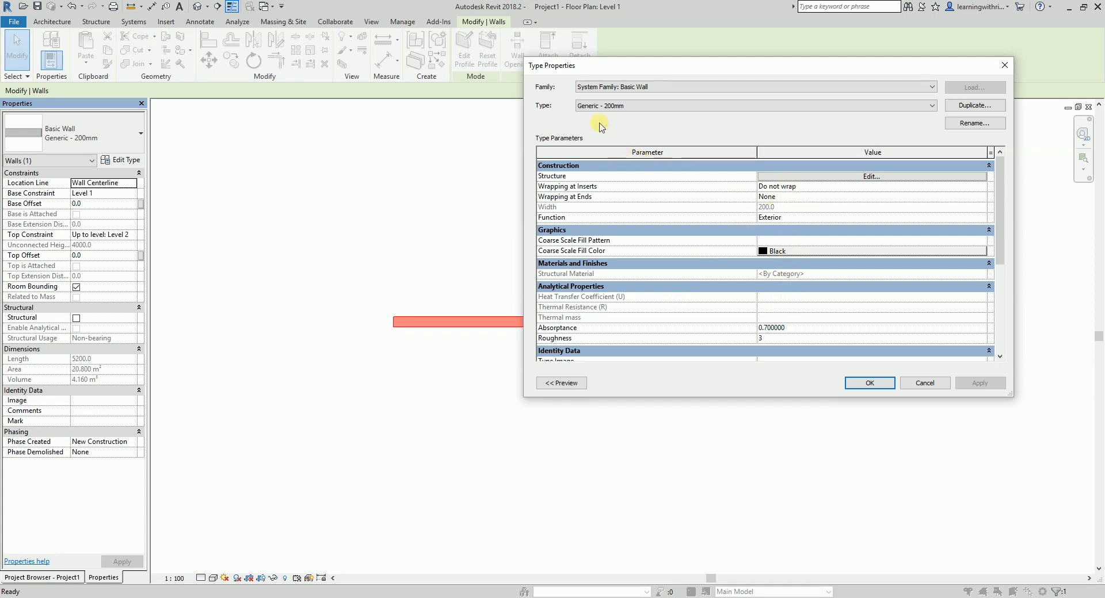
key(ctrl)
key(ctrl)
key(ctrl)
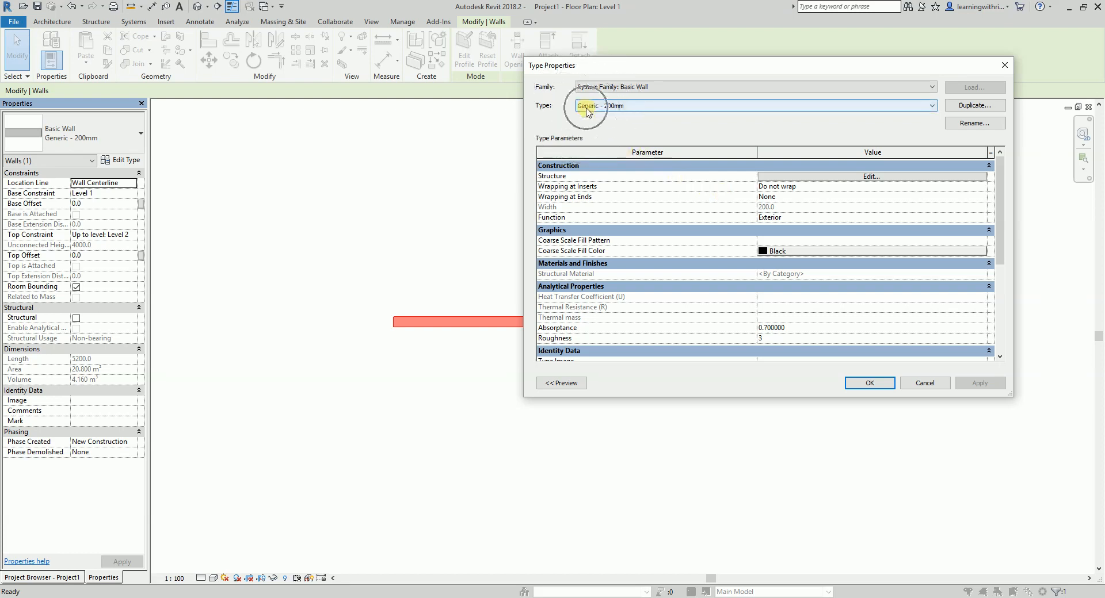
key(ctrl)
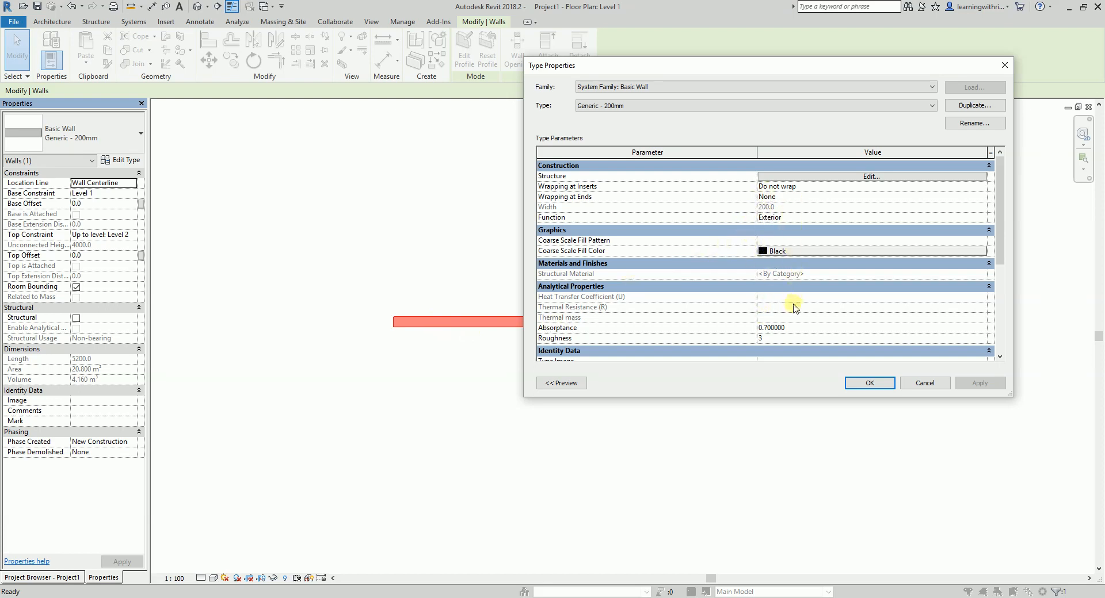
click(441, 323)
click(469, 322)
click(590, 108)
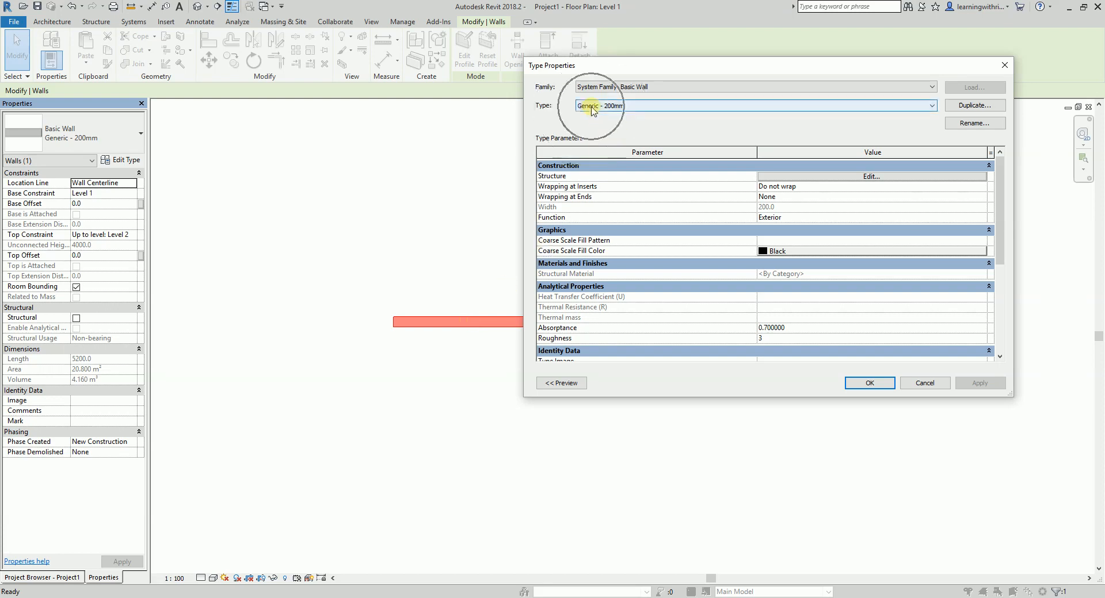
click(923, 385)
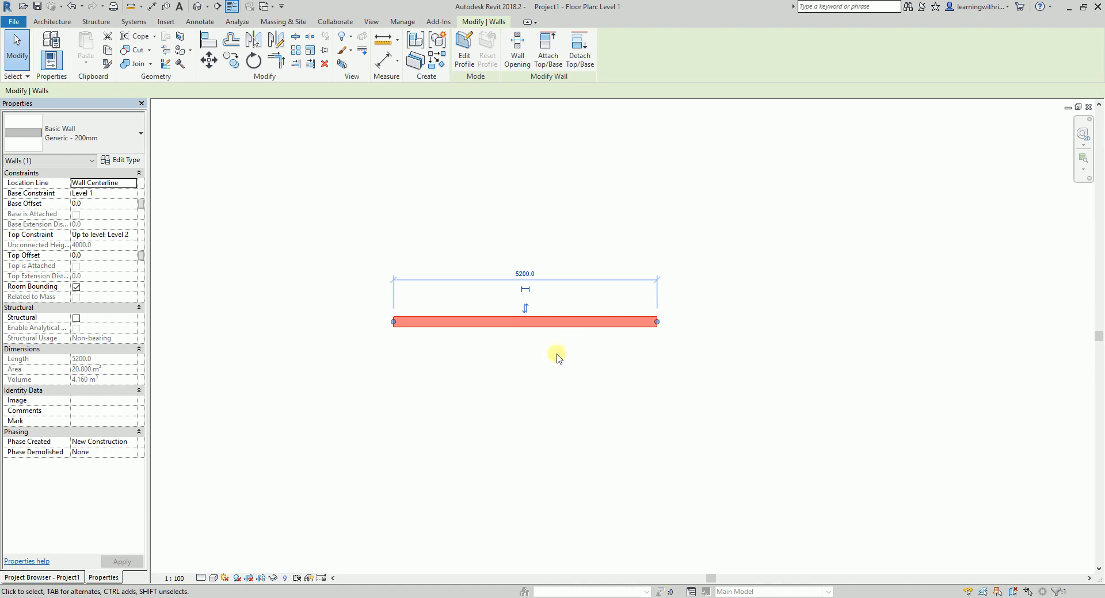
click(542, 383)
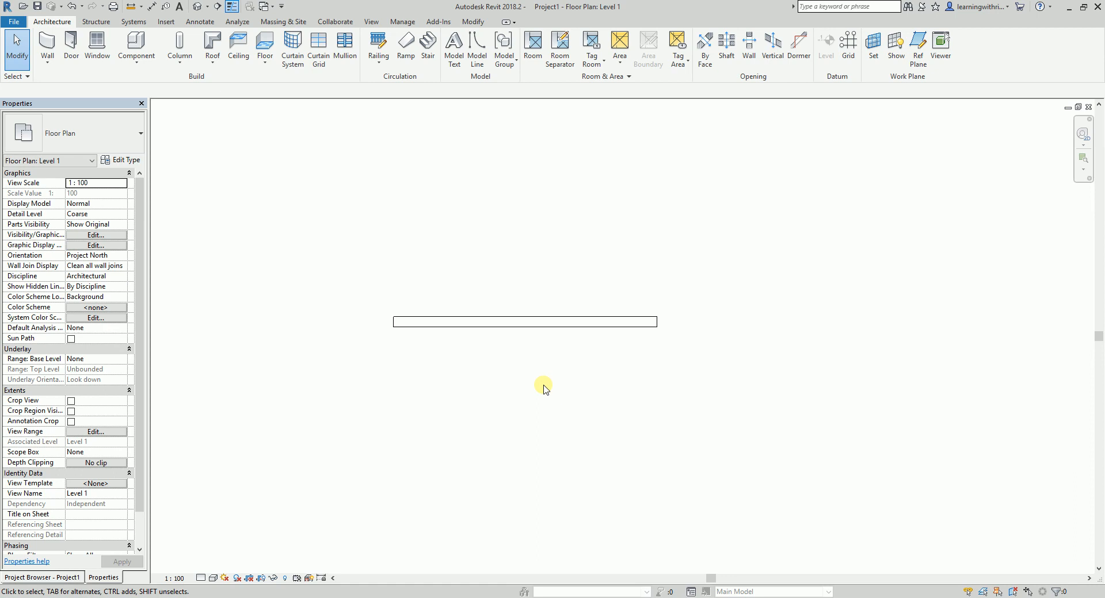
Step: Load the door family m_door_family from the EXAM folder into the project
click(165, 23)
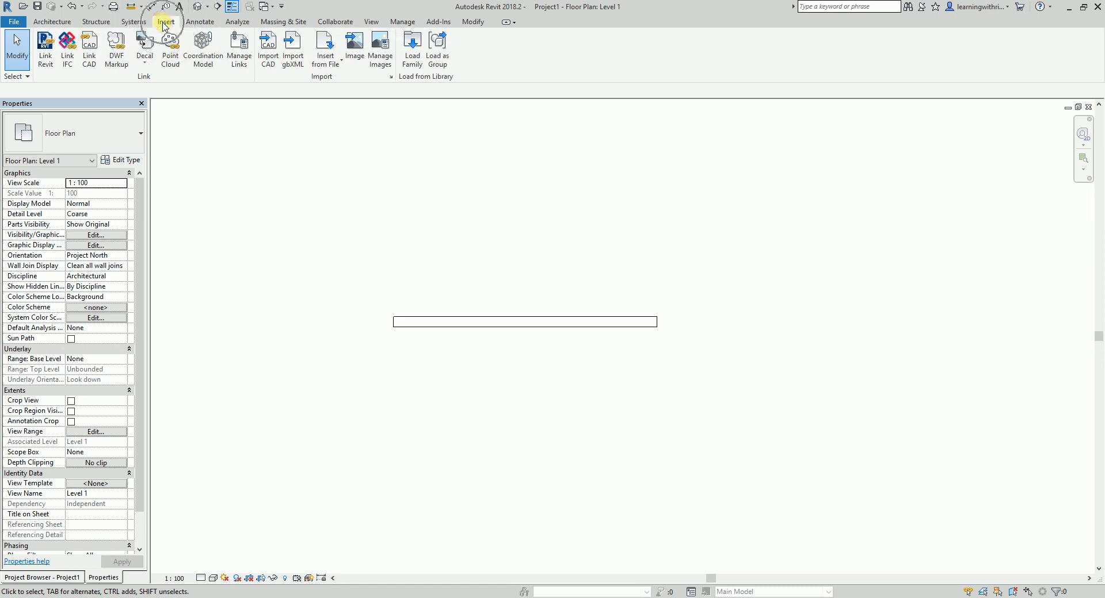
click(412, 52)
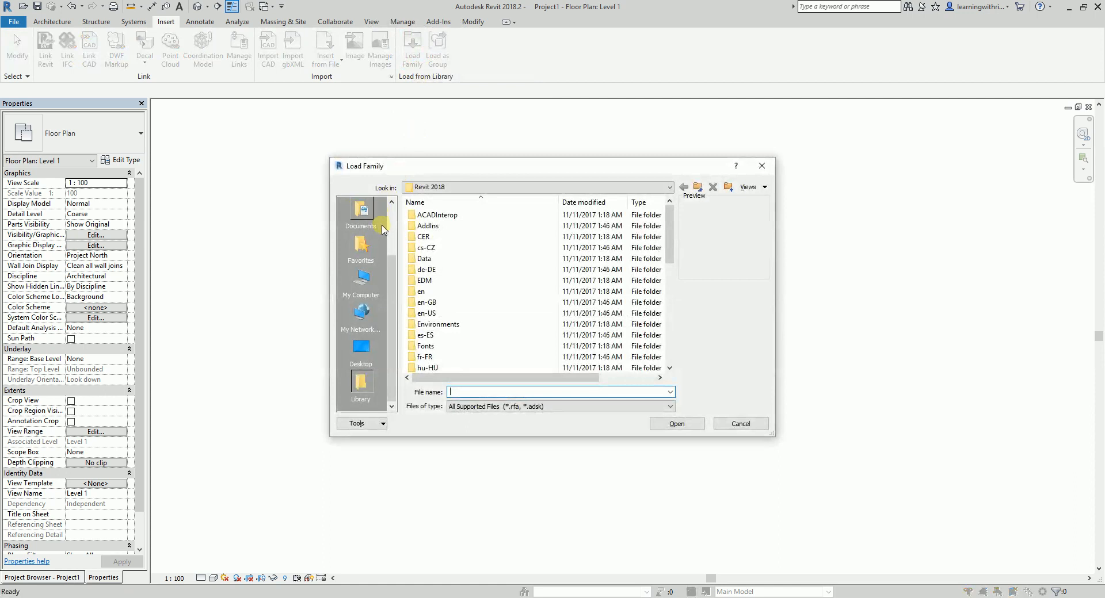
scroll(391, 224, up, 2)
click(361, 214)
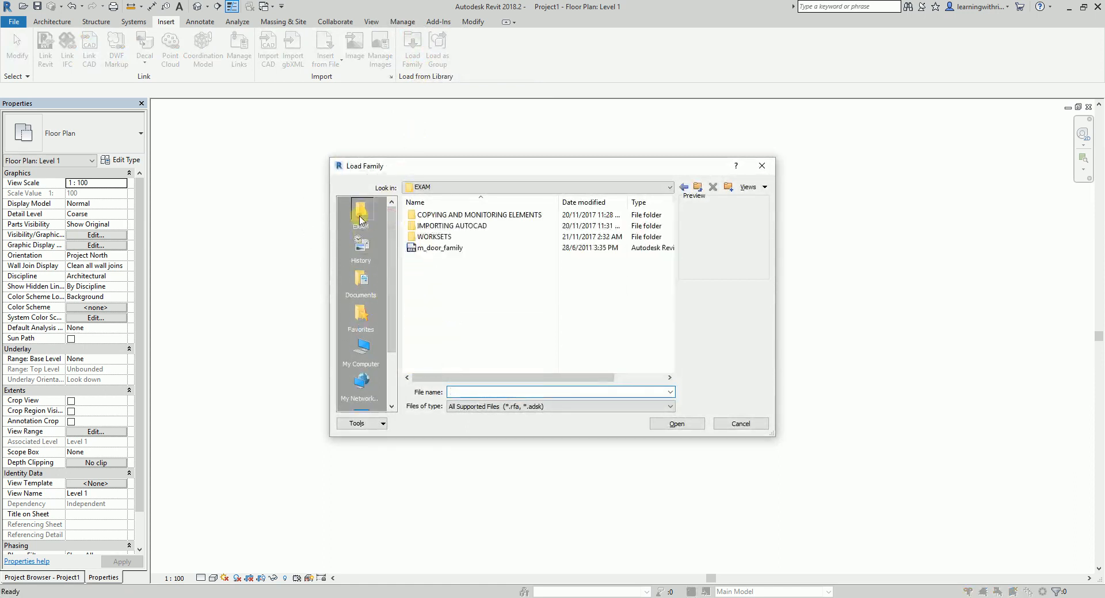
click(438, 248)
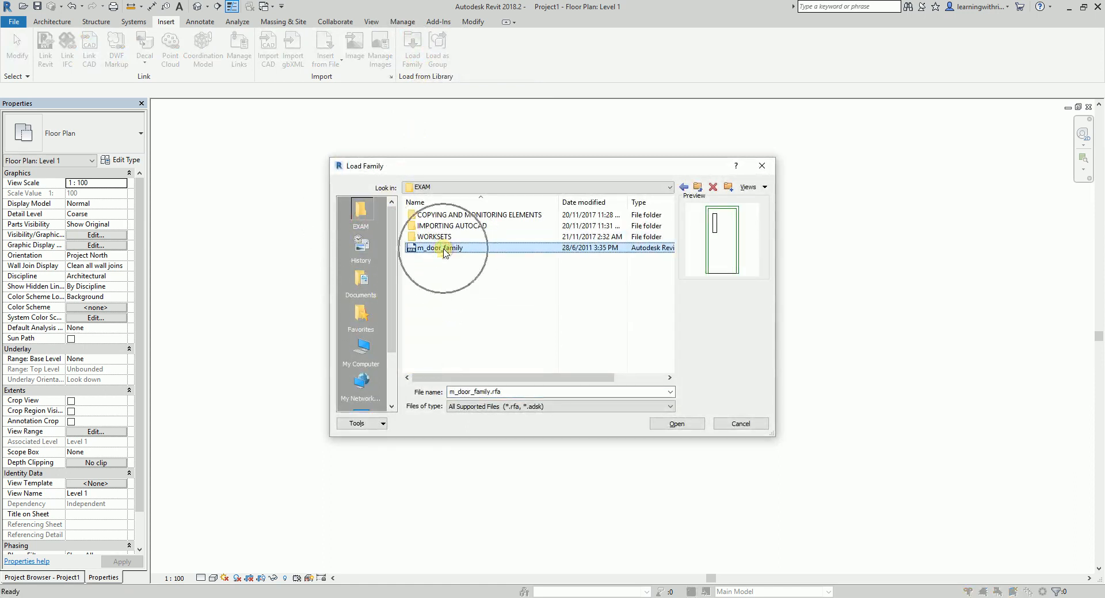
click(673, 424)
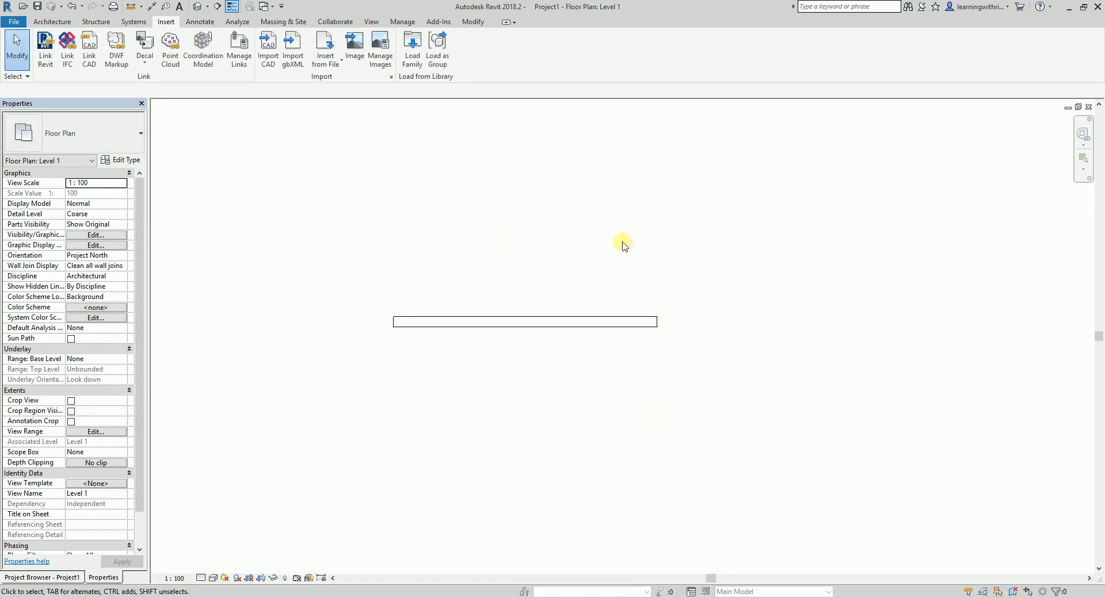
Step: Place a 0920 x 2100mm m_door_family door in the wall, about 1000 mm from the wall's left end
click(52, 22)
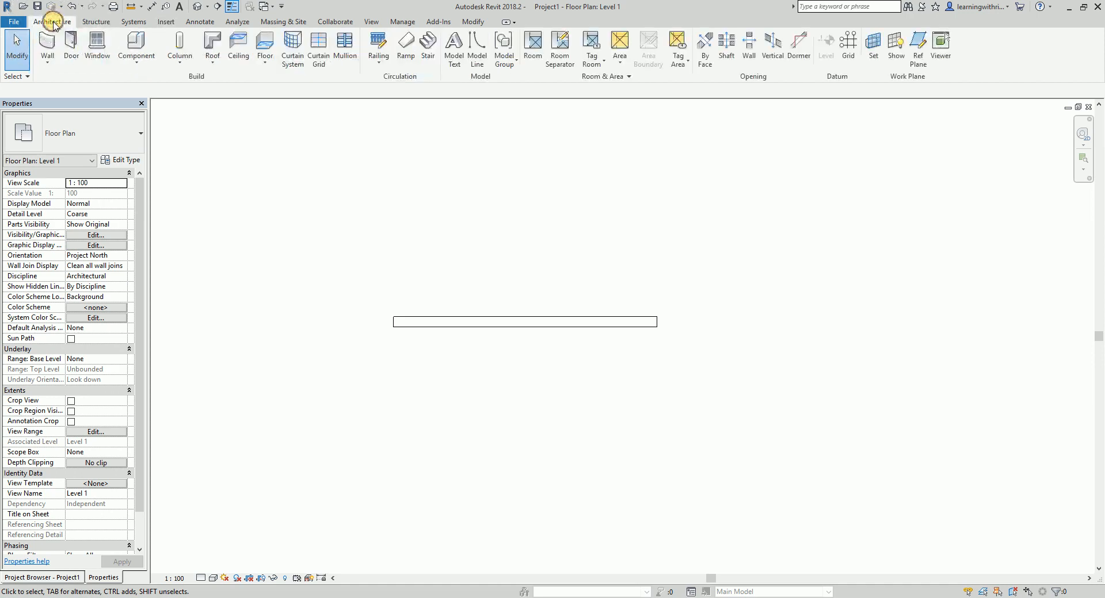
click(72, 46)
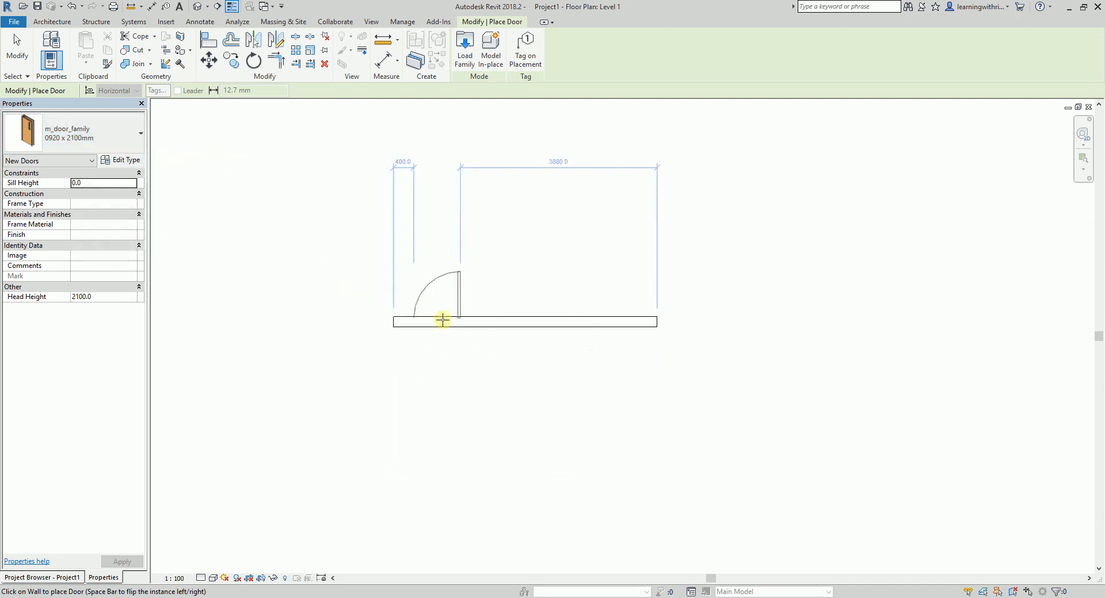
click(467, 319)
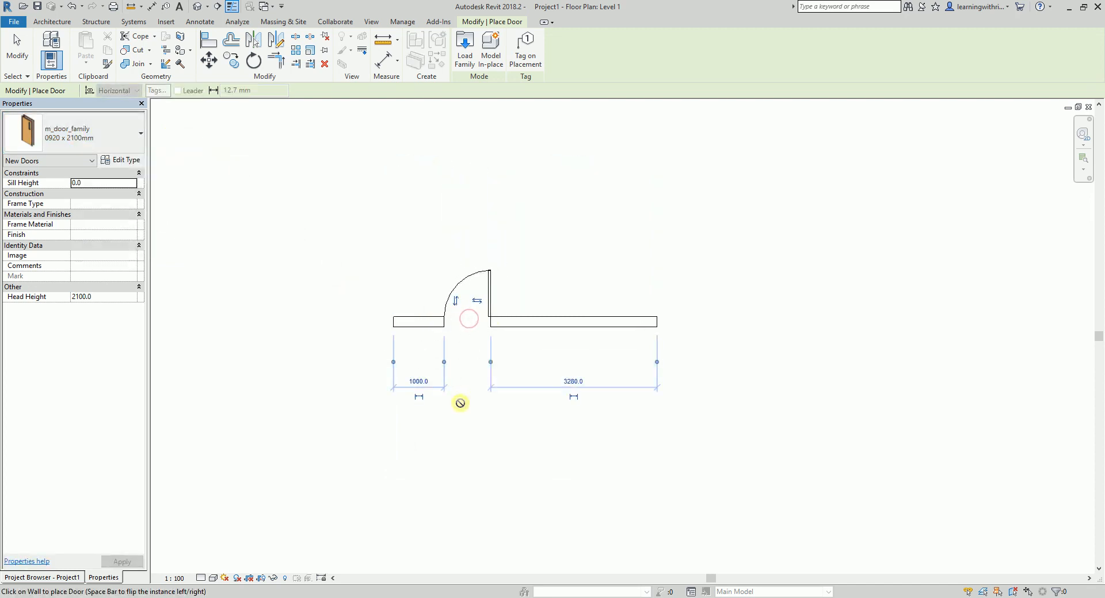
click(14, 43)
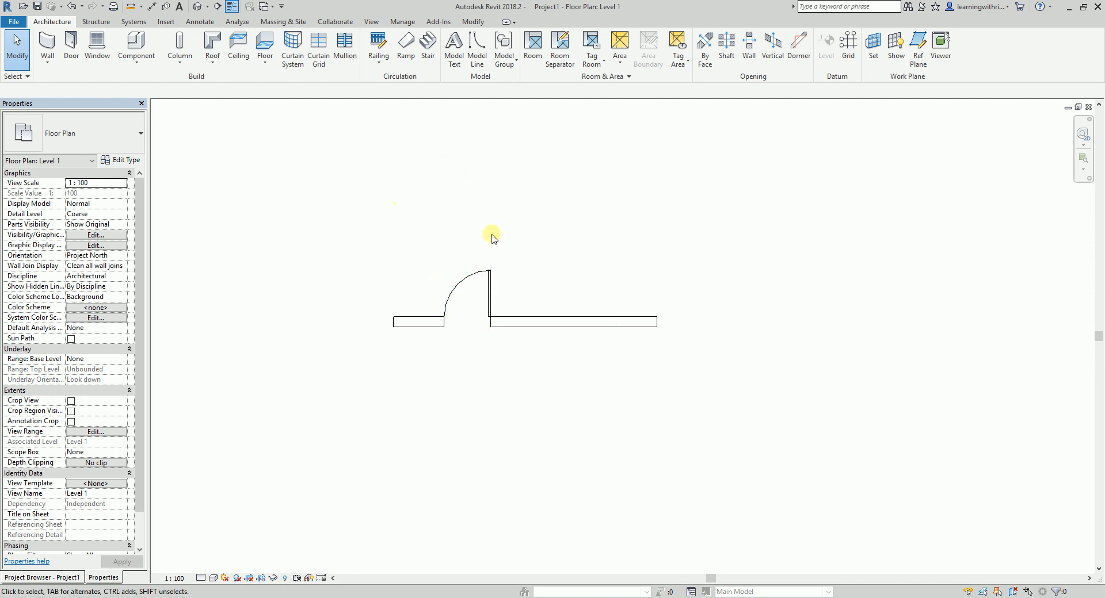
Step: Examine the placed door's instance properties and its type properties, leaving the type settings unedited
click(482, 277)
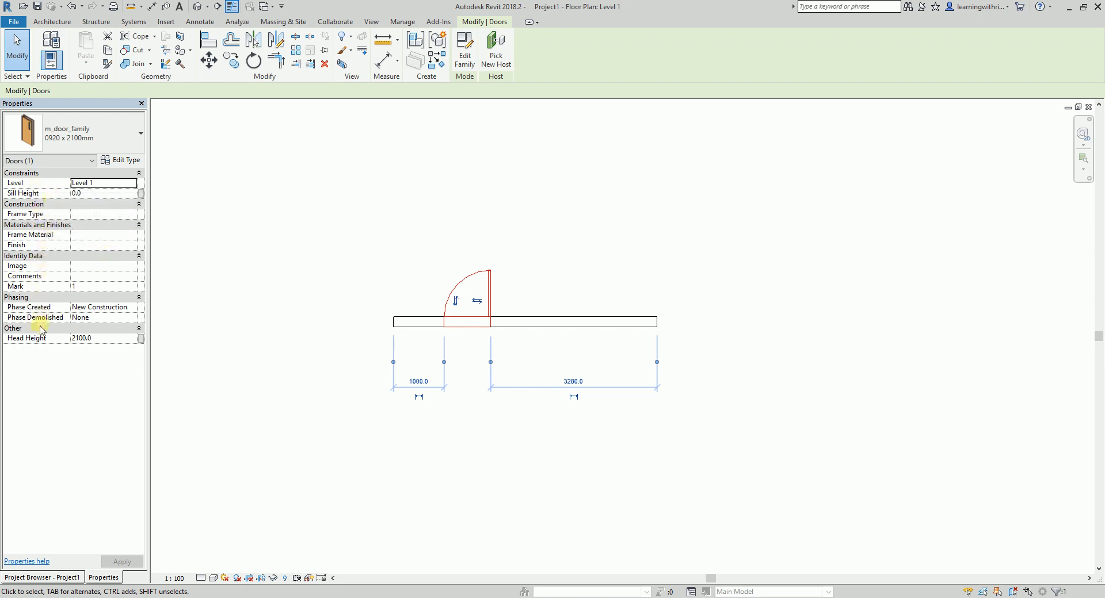
click(127, 162)
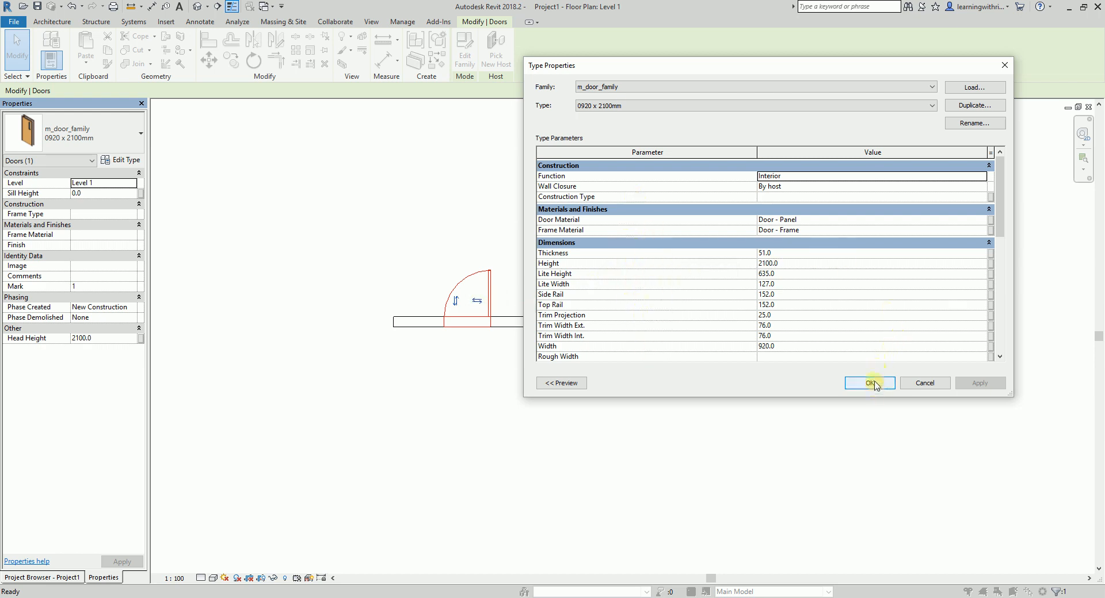
click(933, 388)
Step: Open the placed door's family for editing and show the family's view list
click(488, 280)
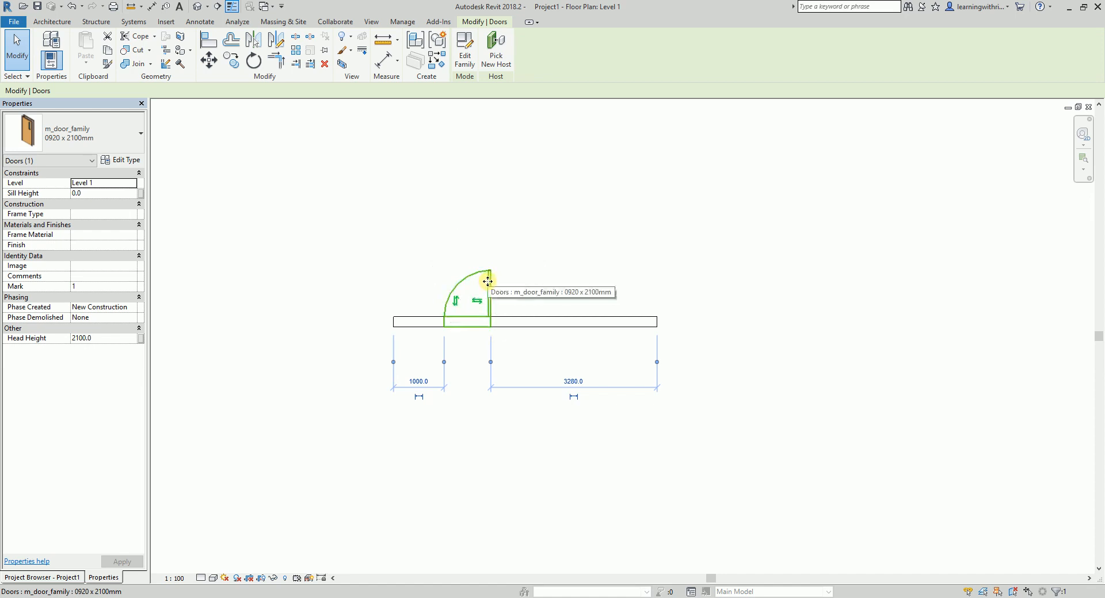
click(464, 60)
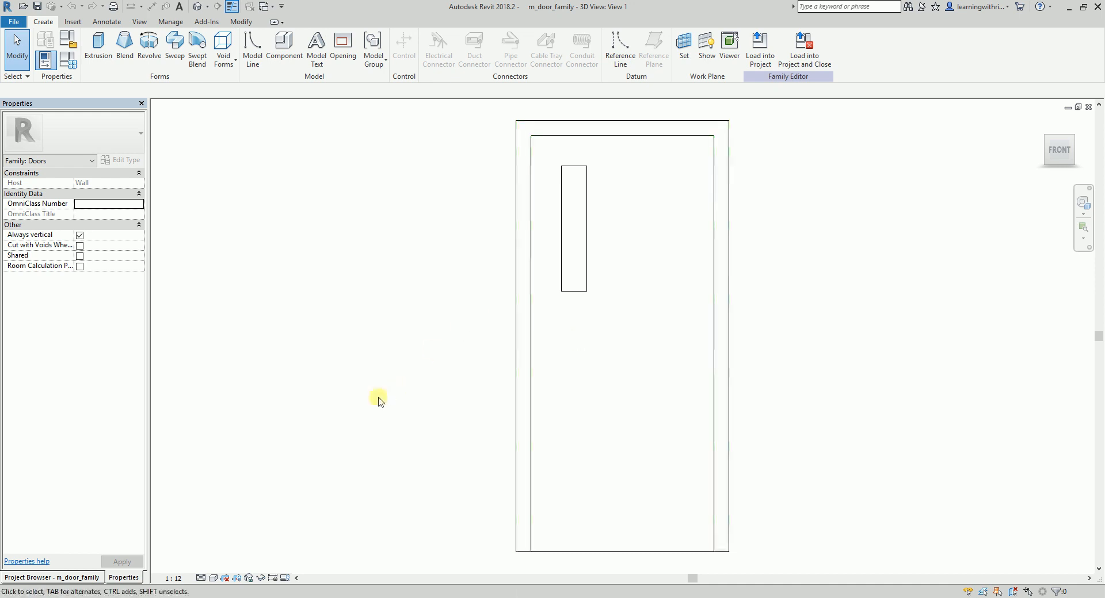
click(79, 578)
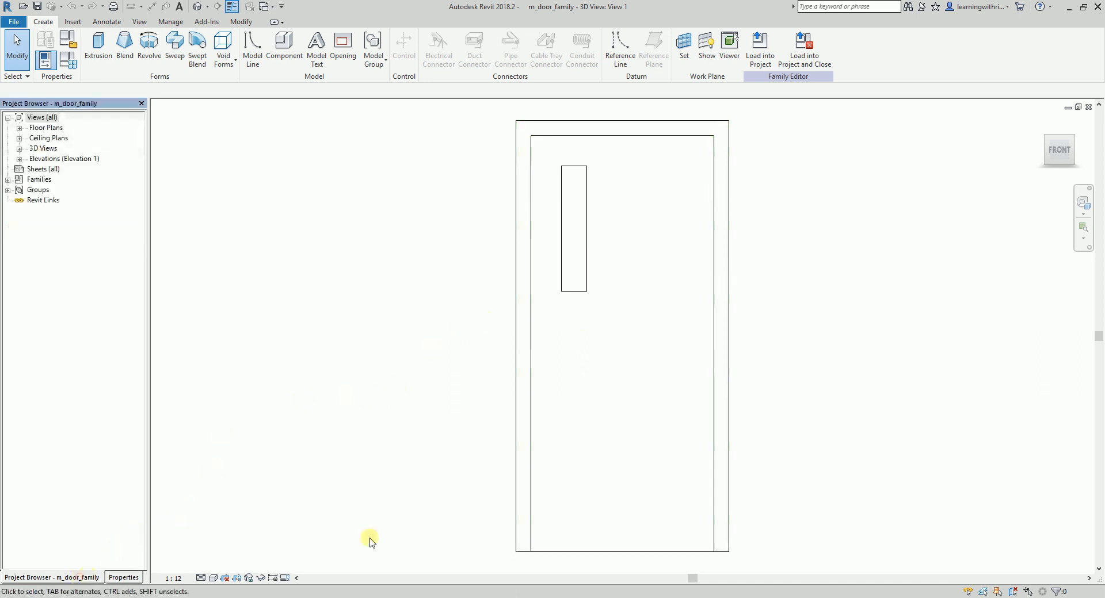
Step: Expand the door family's elevations and open the Interior elevation view
shift+middle_drag(595, 300, 690, 374)
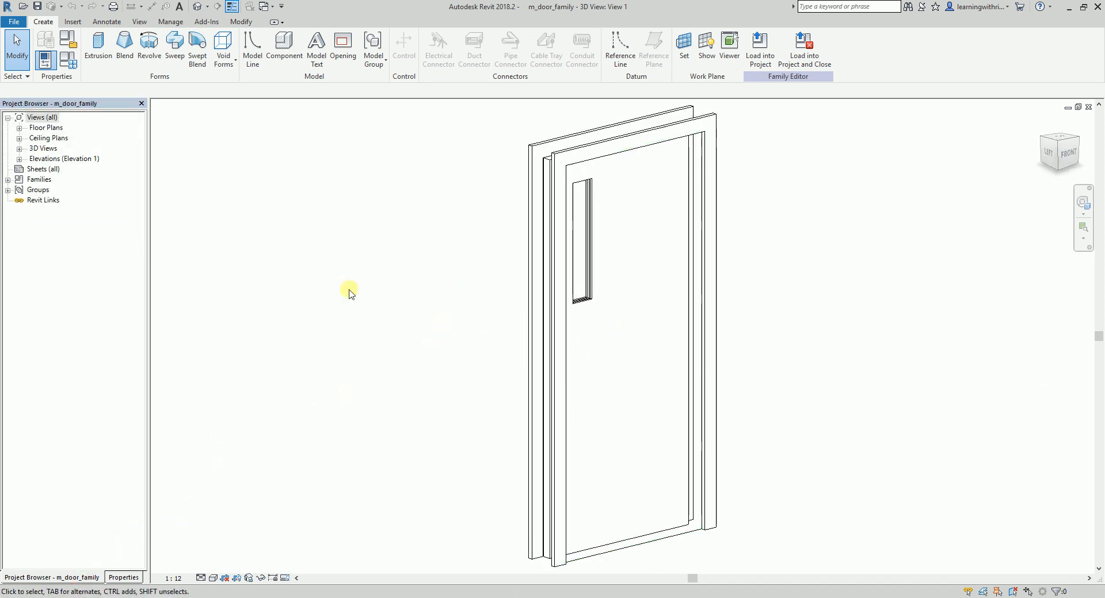
click(20, 159)
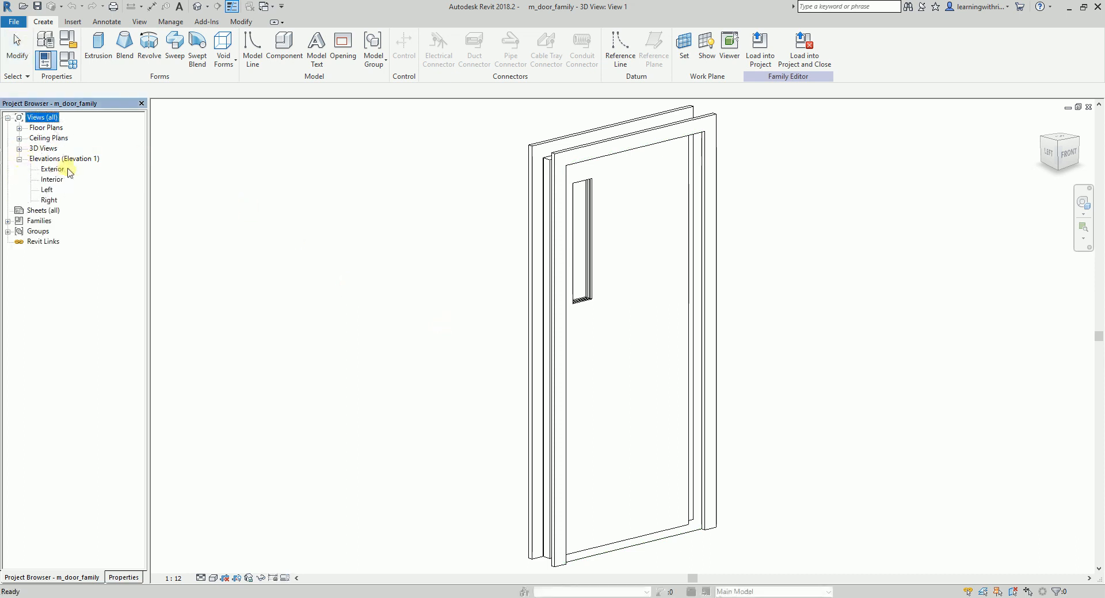
key(ctrl)
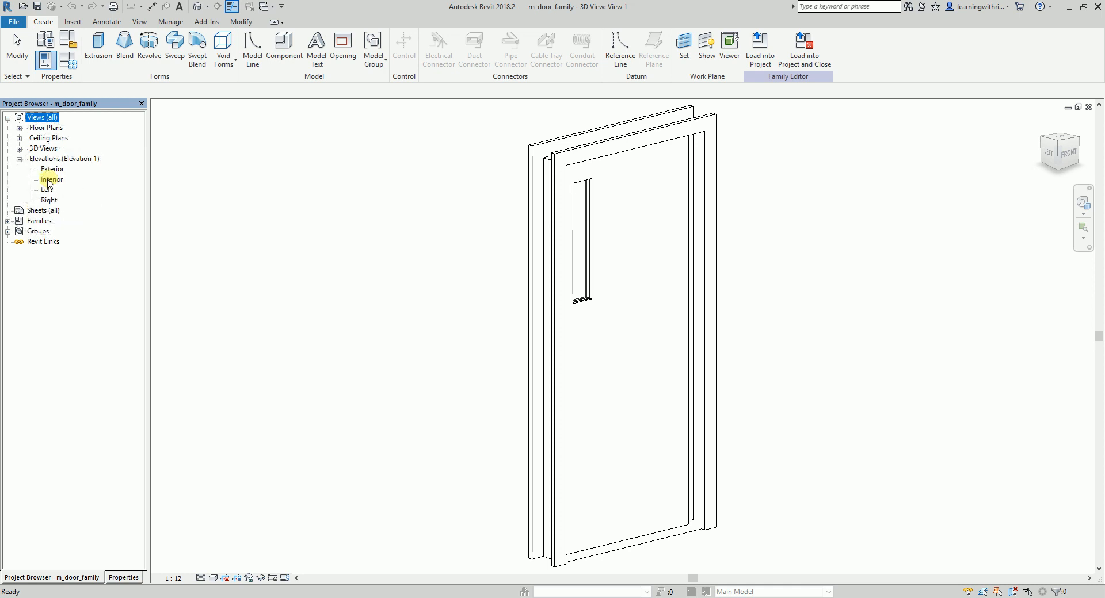
key(ctrl)
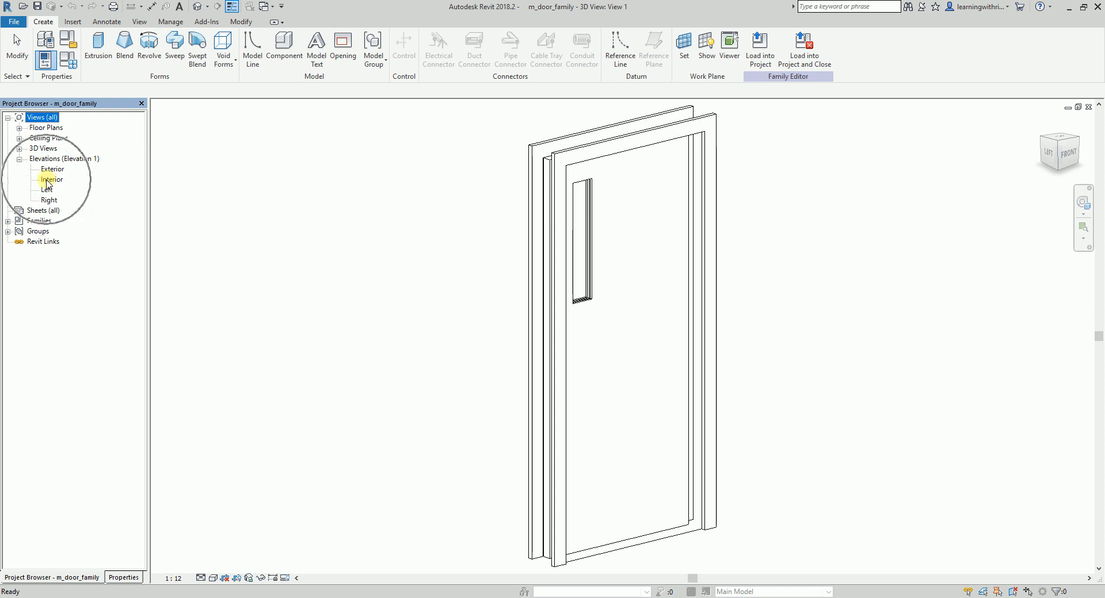
double_click(46, 181)
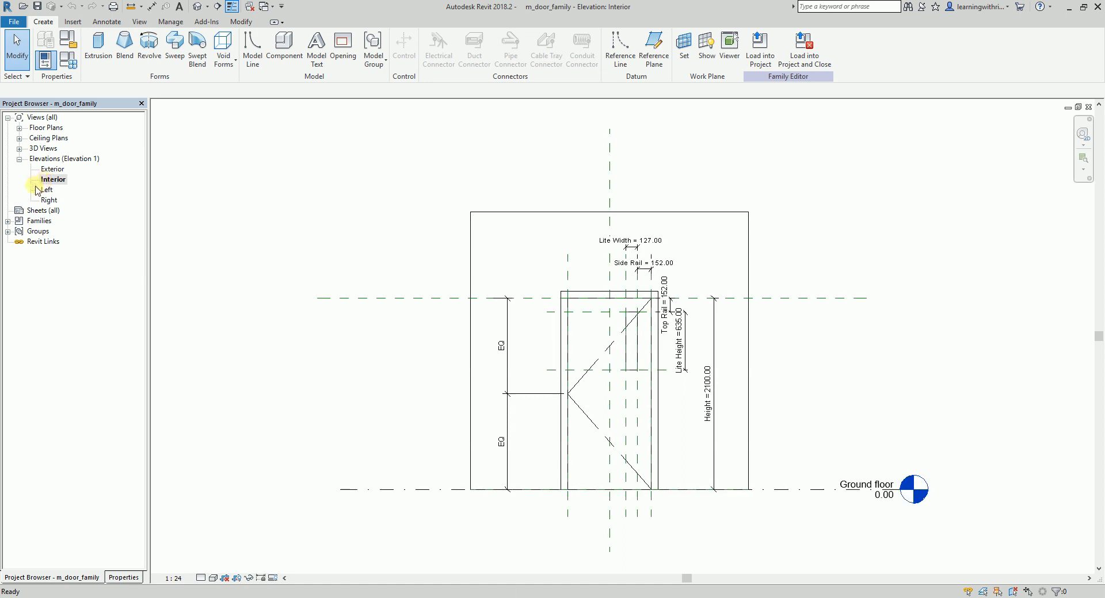
scroll(633, 469, up, 2)
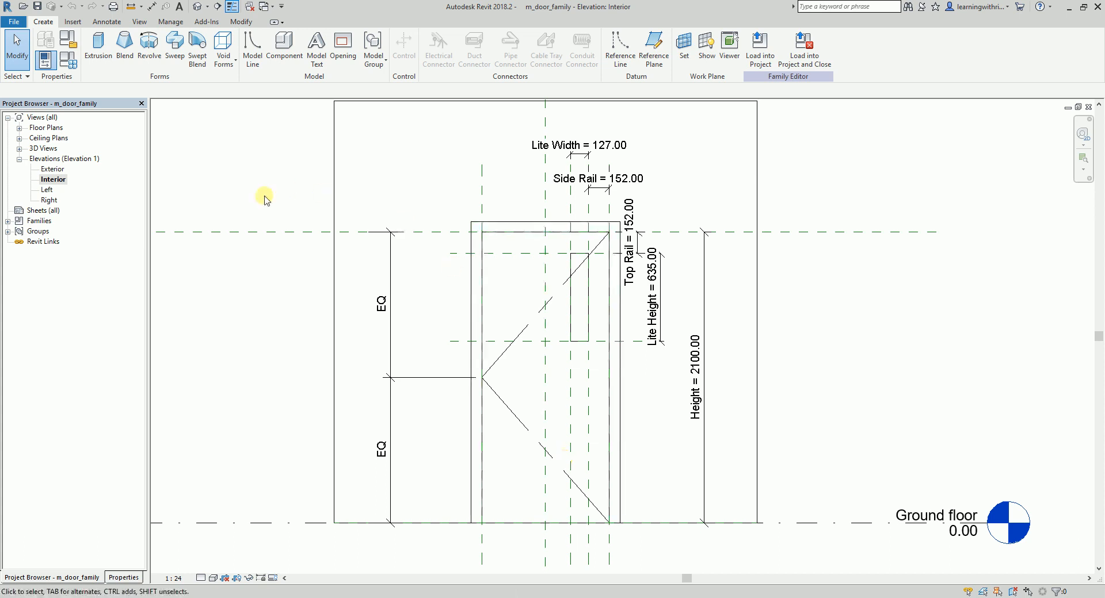
Step: Start a new extrusion and use the door panel's face as its work plane, enabling selection of elements by face
click(94, 43)
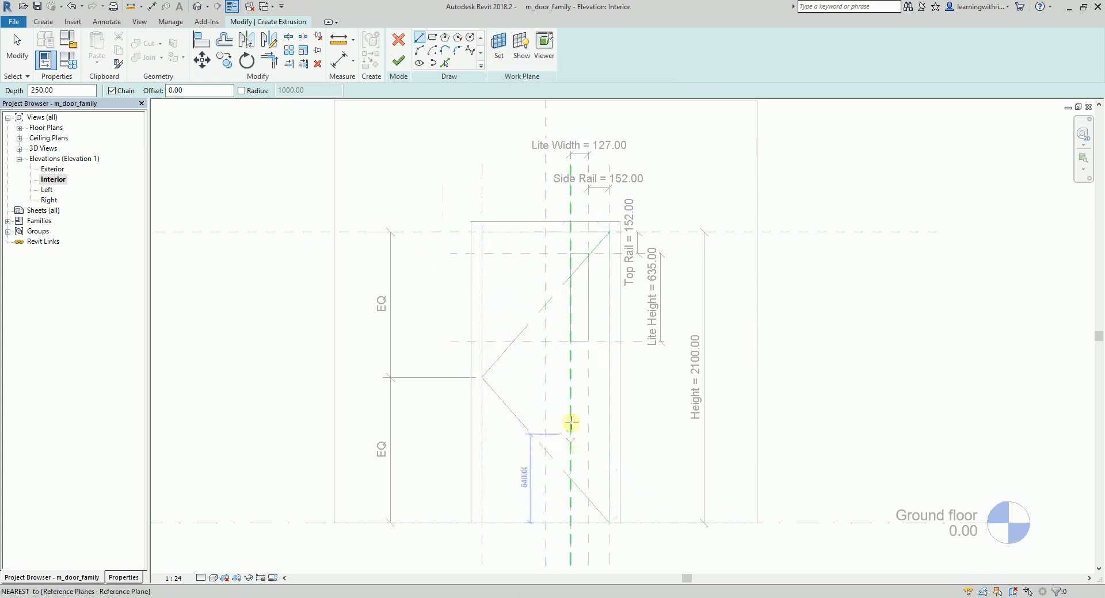
click(500, 44)
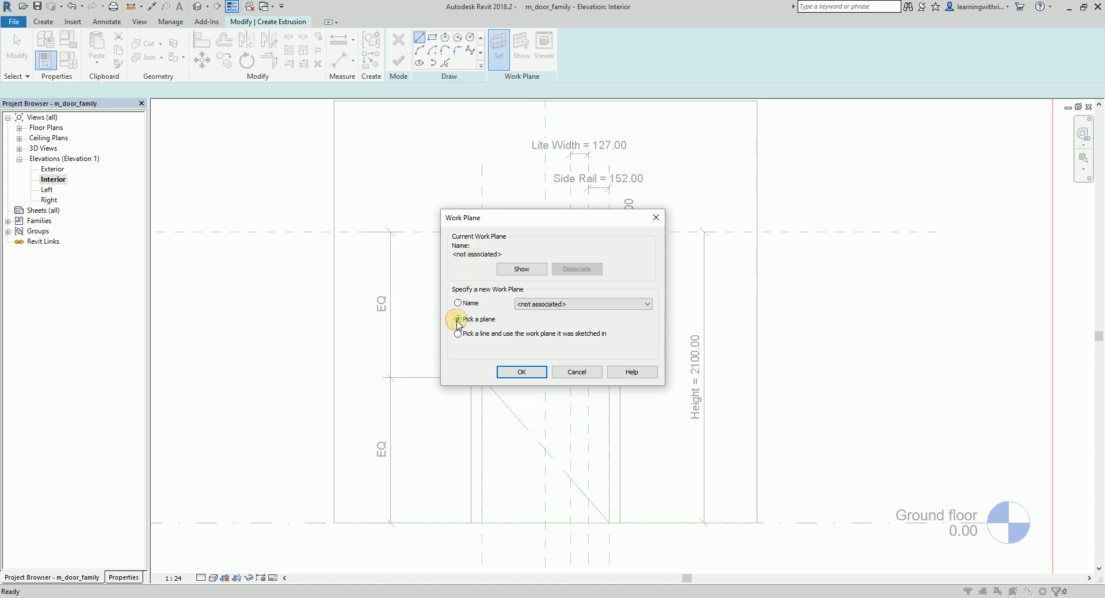
click(520, 372)
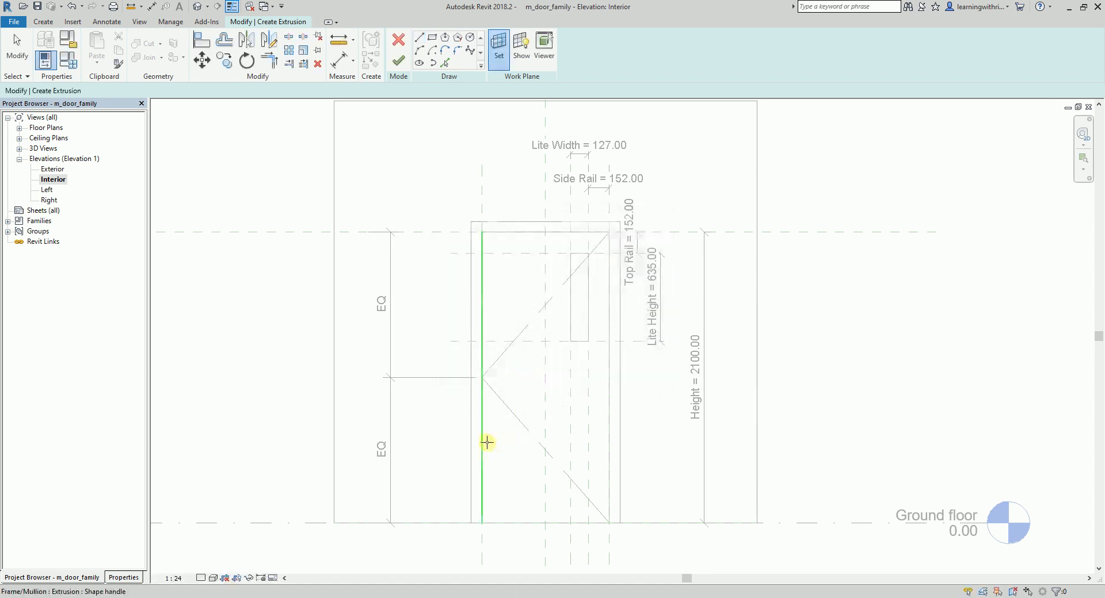
click(19, 76)
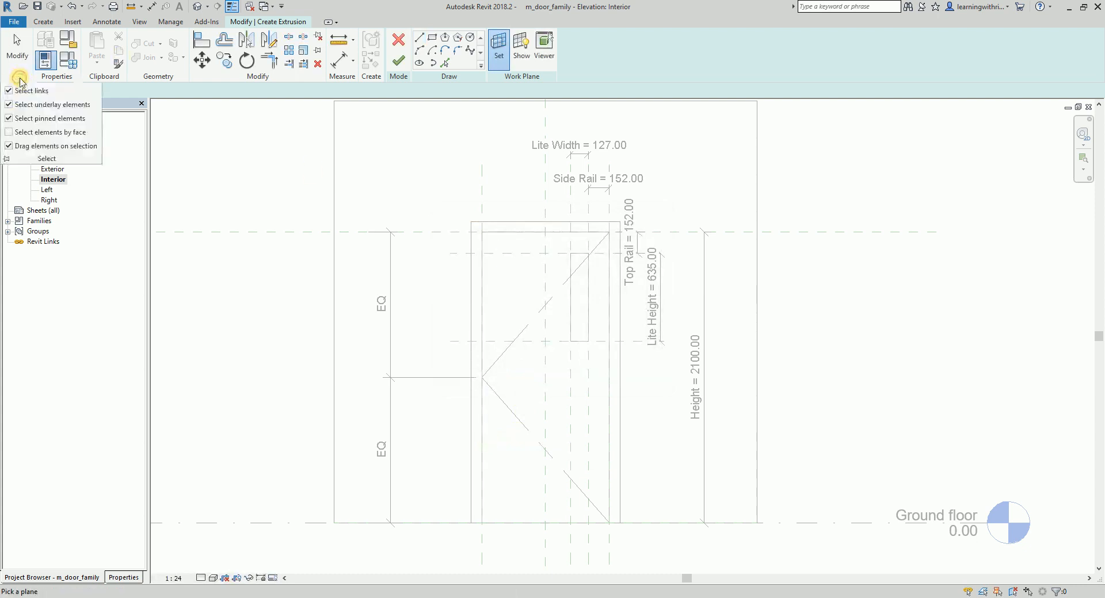
click(9, 132)
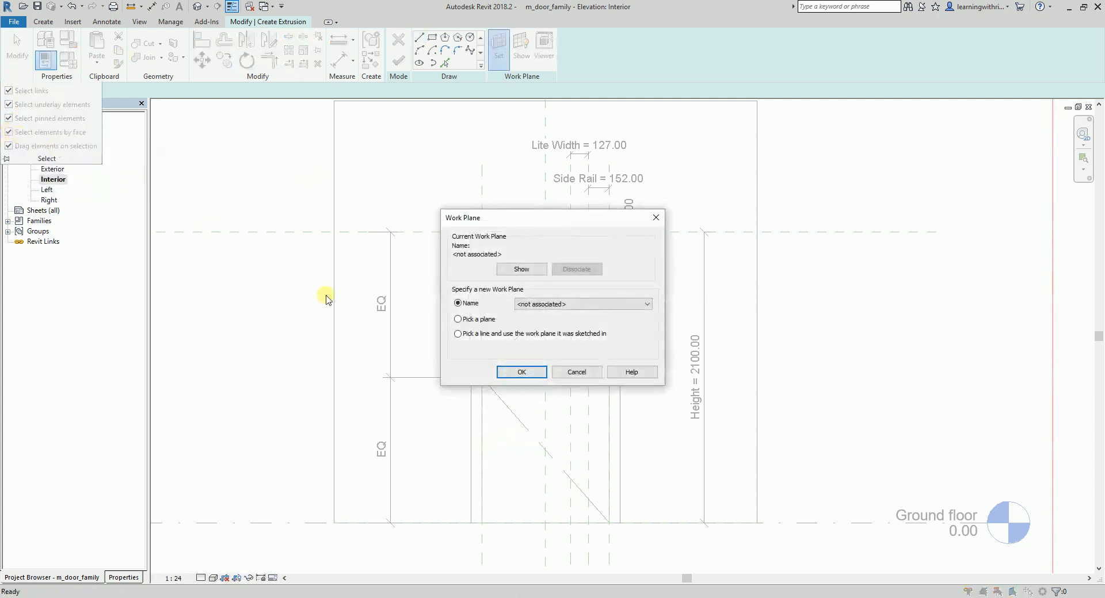
click(458, 320)
click(521, 373)
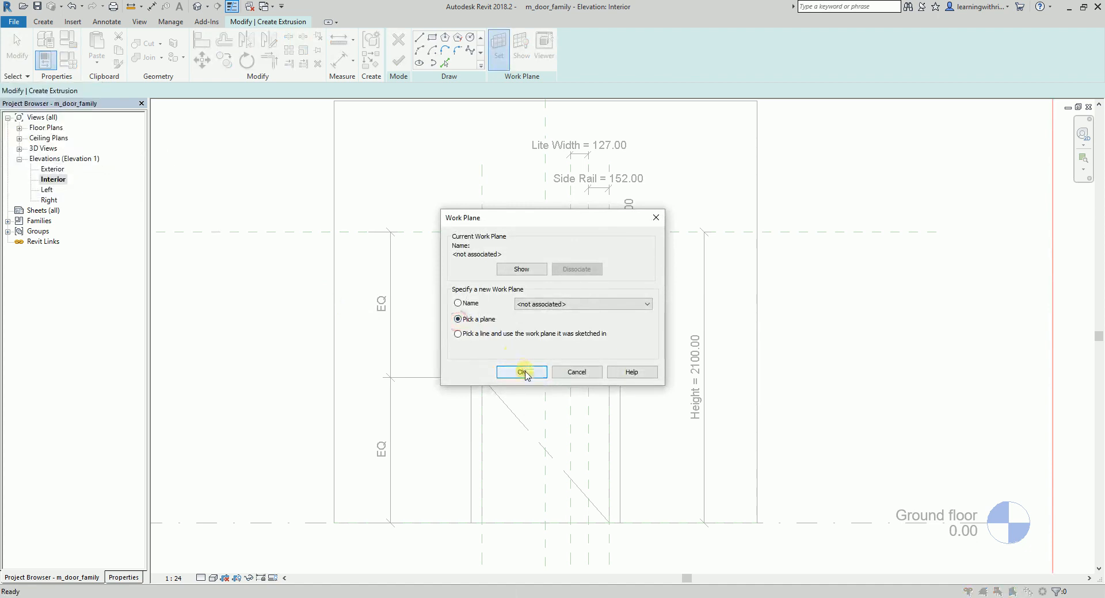
click(522, 405)
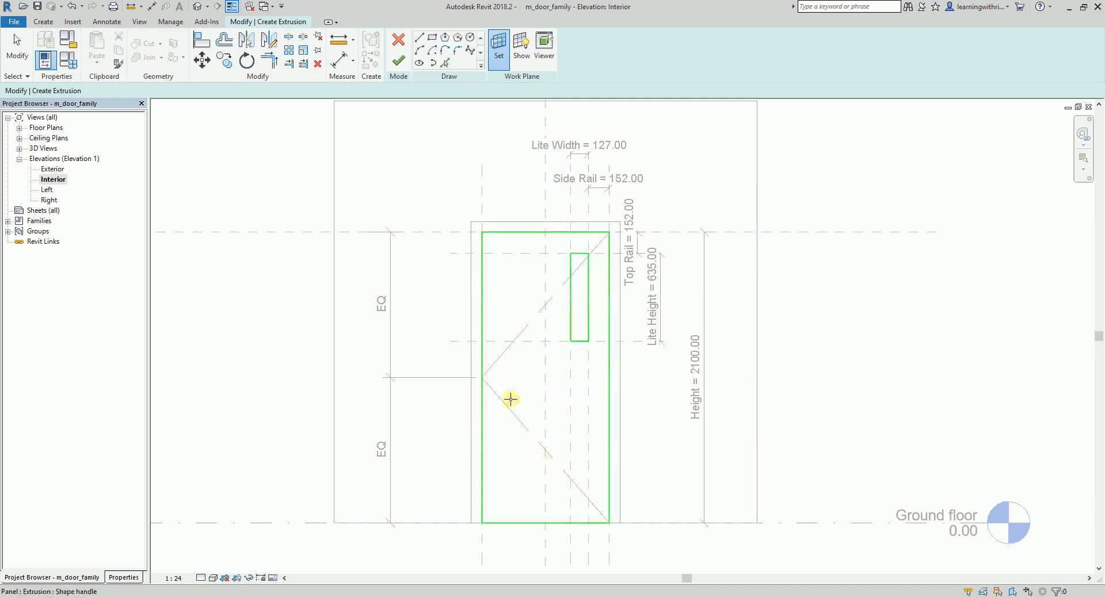
click(519, 396)
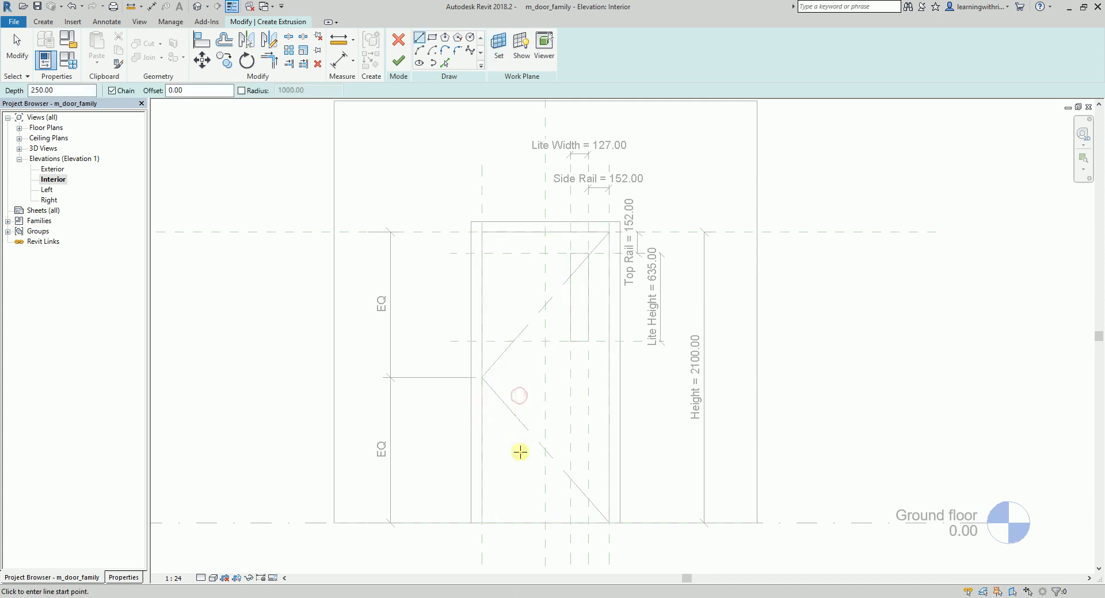
Step: Sketch a rectangle across the full 920 mm door width, about 396 mm high from the ground floor line
click(432, 39)
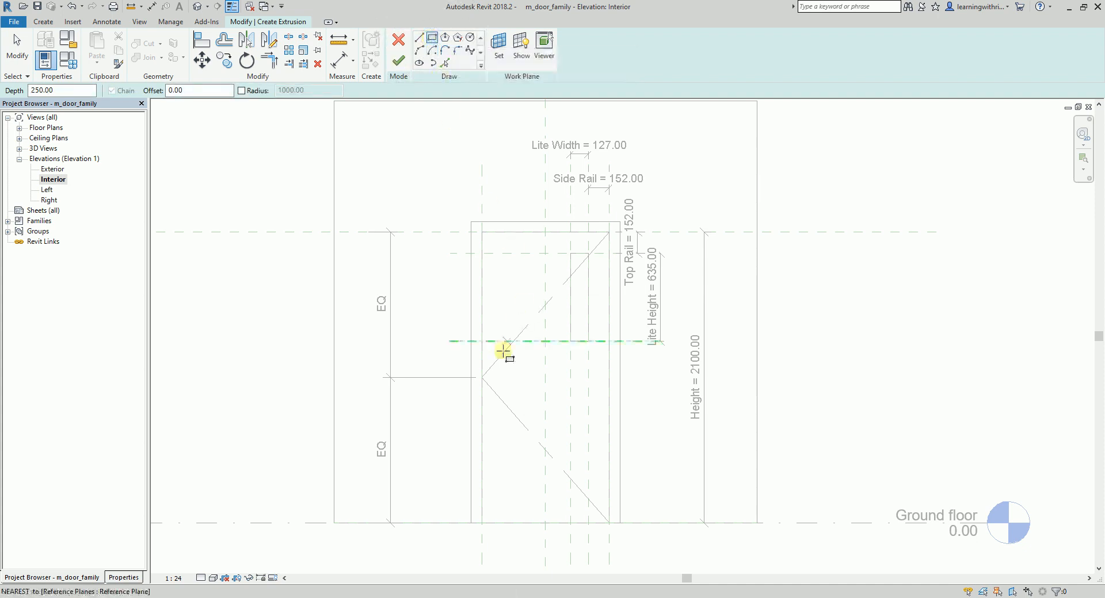
click(481, 427)
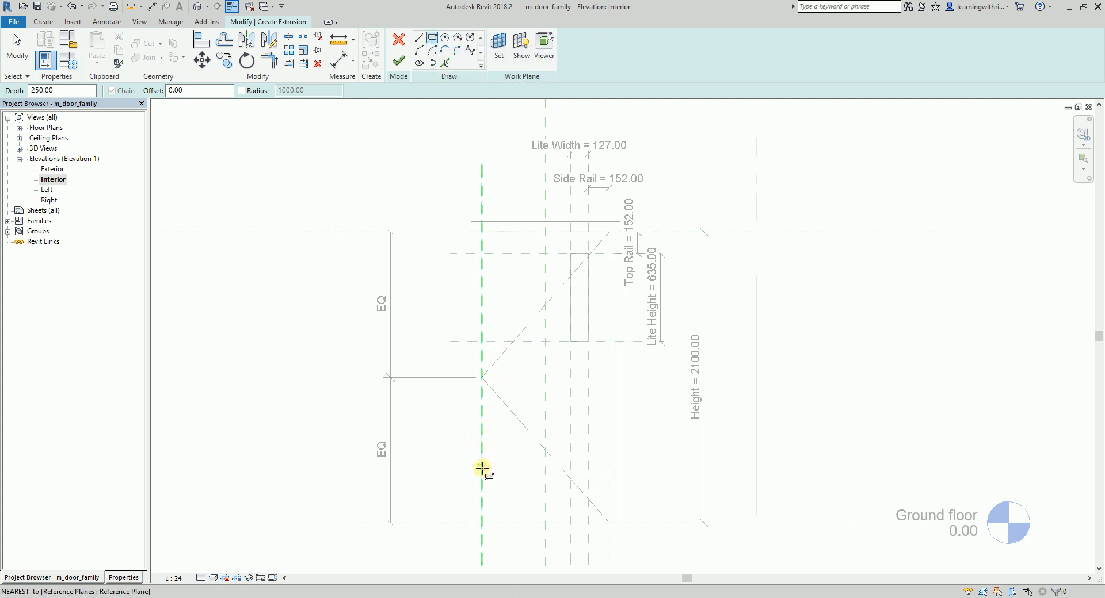
click(609, 522)
scroll(440, 542, up, 2)
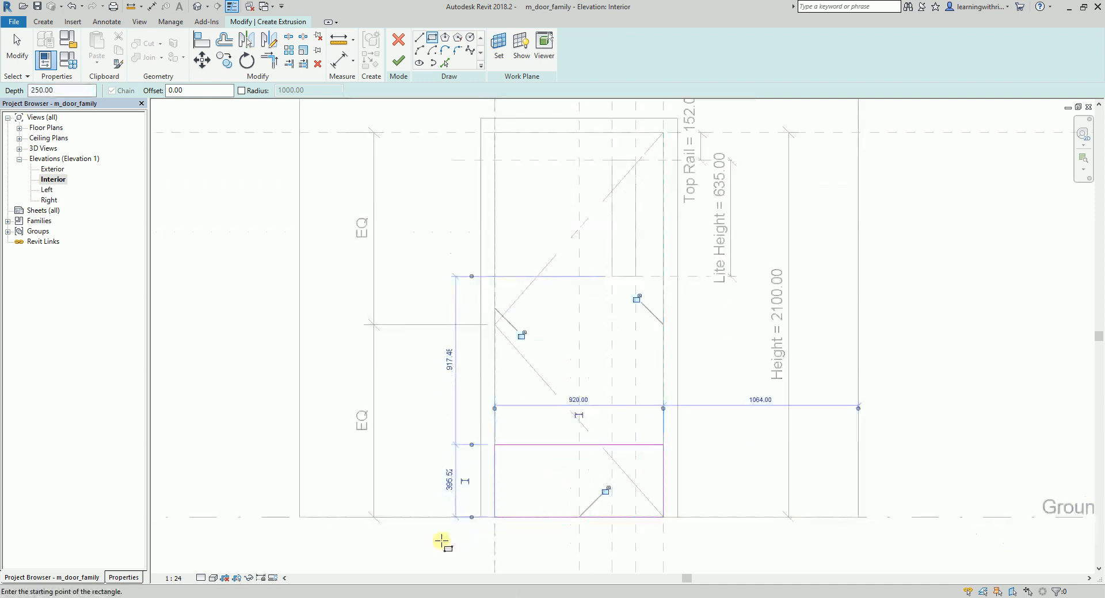
scroll(440, 542, up, 2)
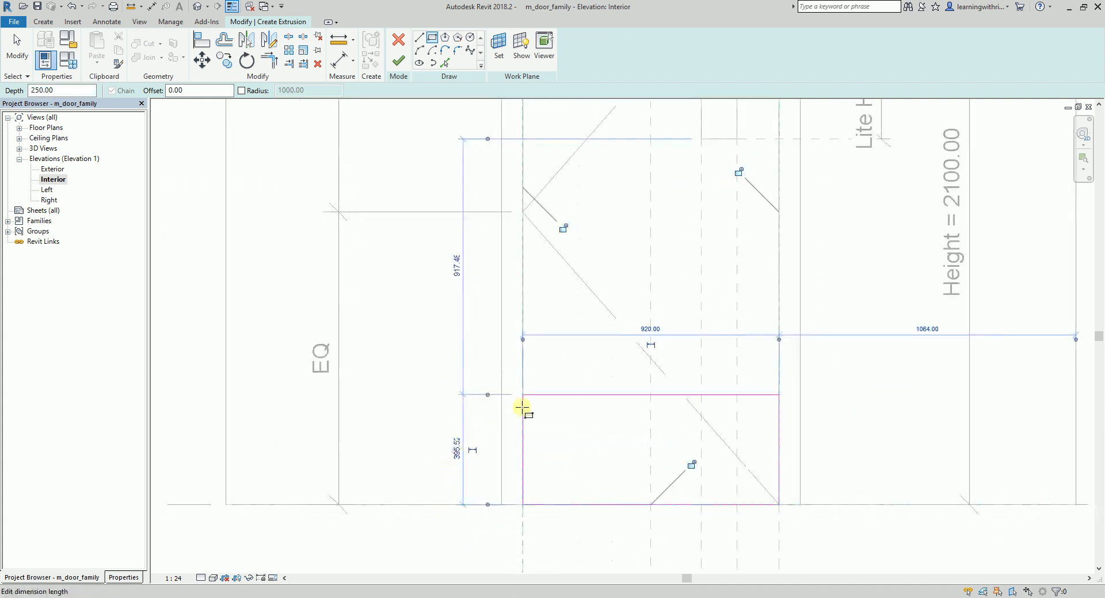
Step: Set the sketched rectangle's height to 300 mm and end the rectangle drawing
click(450, 482)
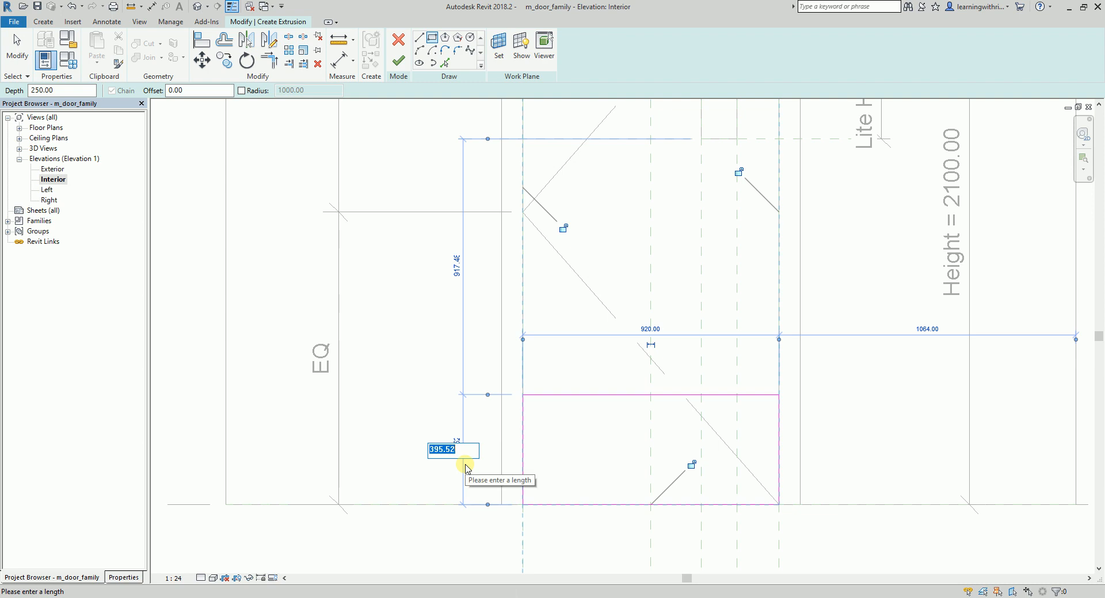
drag(464, 454, 398, 447)
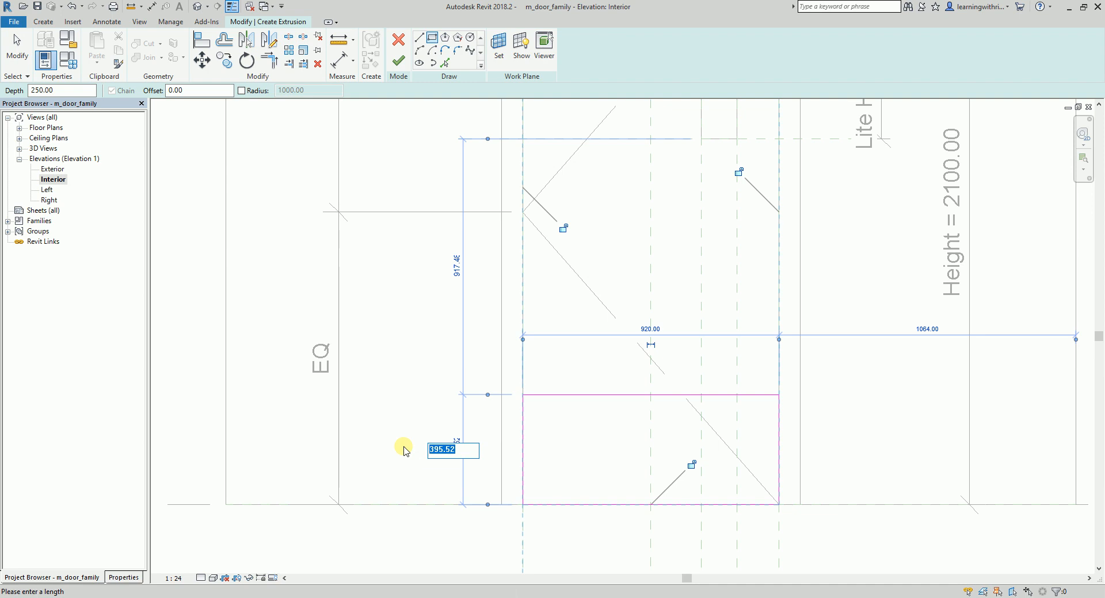
text(300)
key(Return)
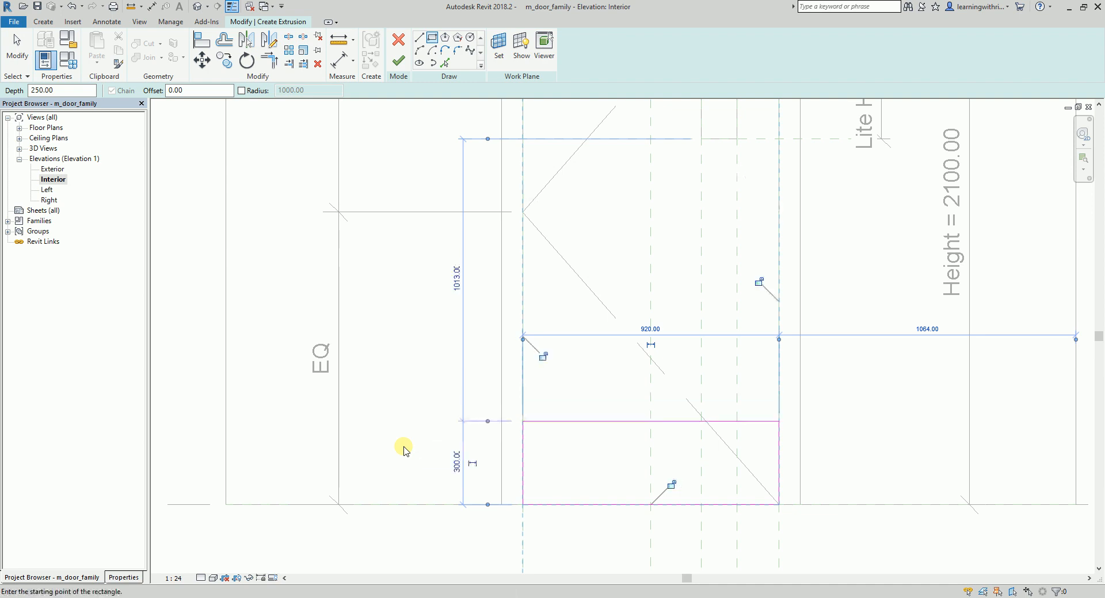
scroll(403, 450, up, 1)
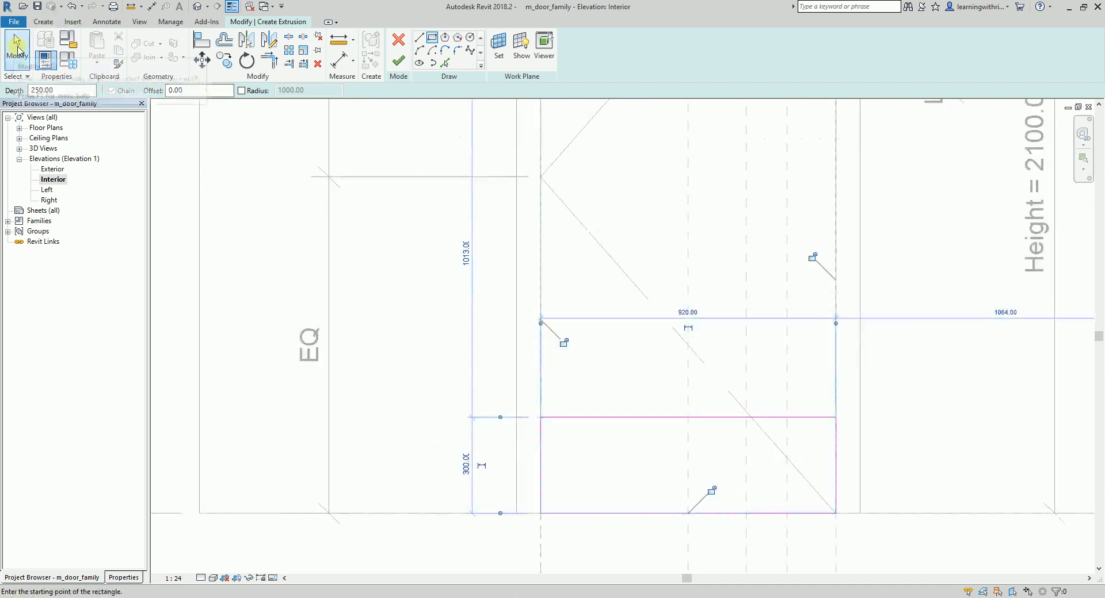
click(17, 51)
scroll(572, 324, down, 2)
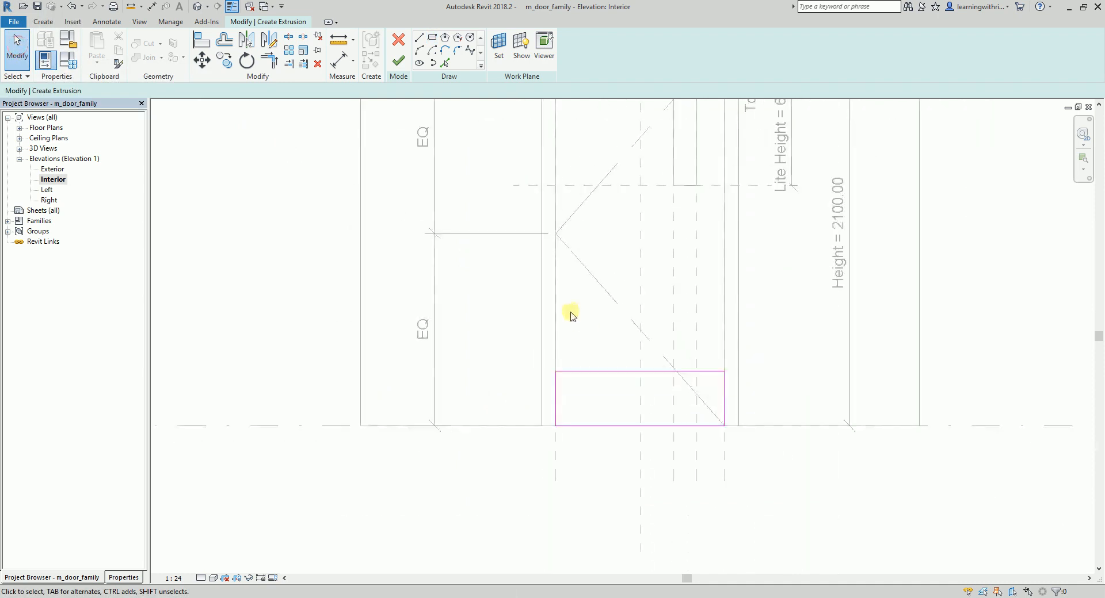
Step: Set the extrusion end to 20 mm, finish the extrusion and deselect it
click(128, 577)
click(105, 183)
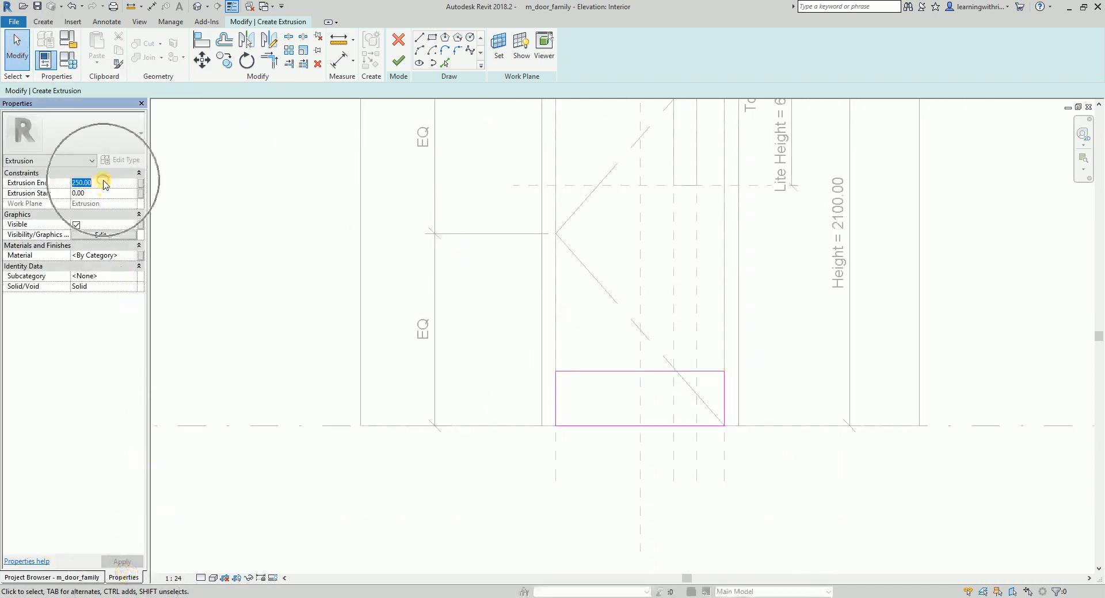
text(20)
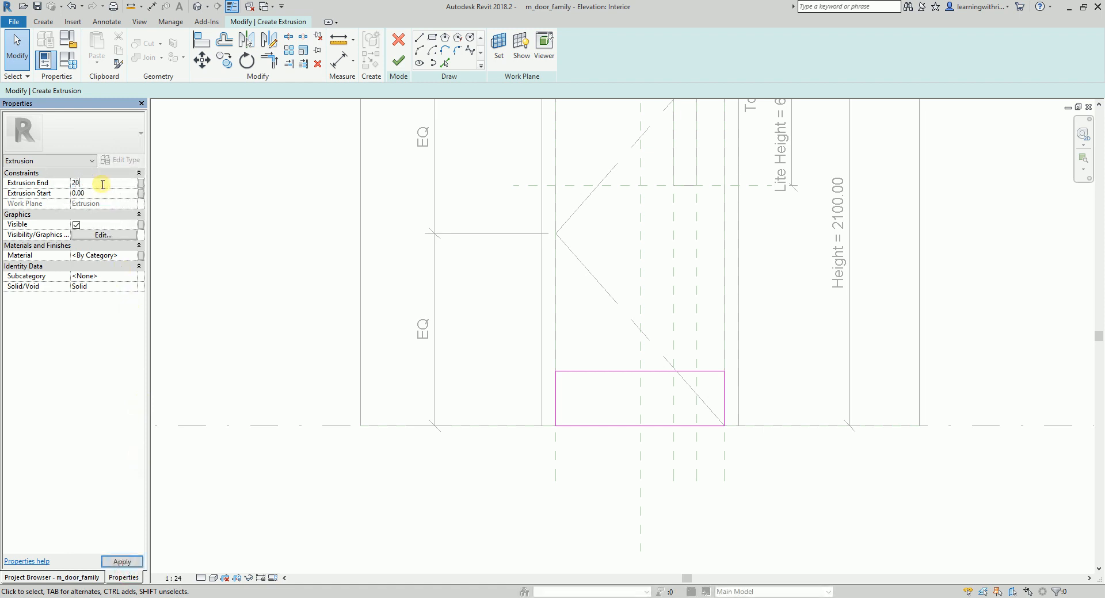
click(102, 184)
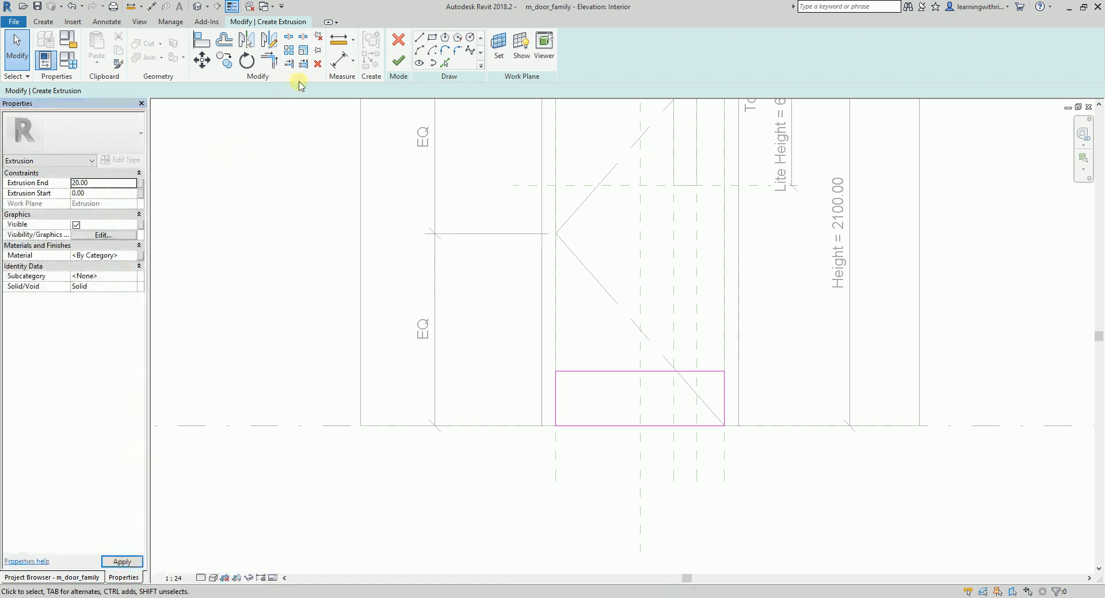
click(401, 57)
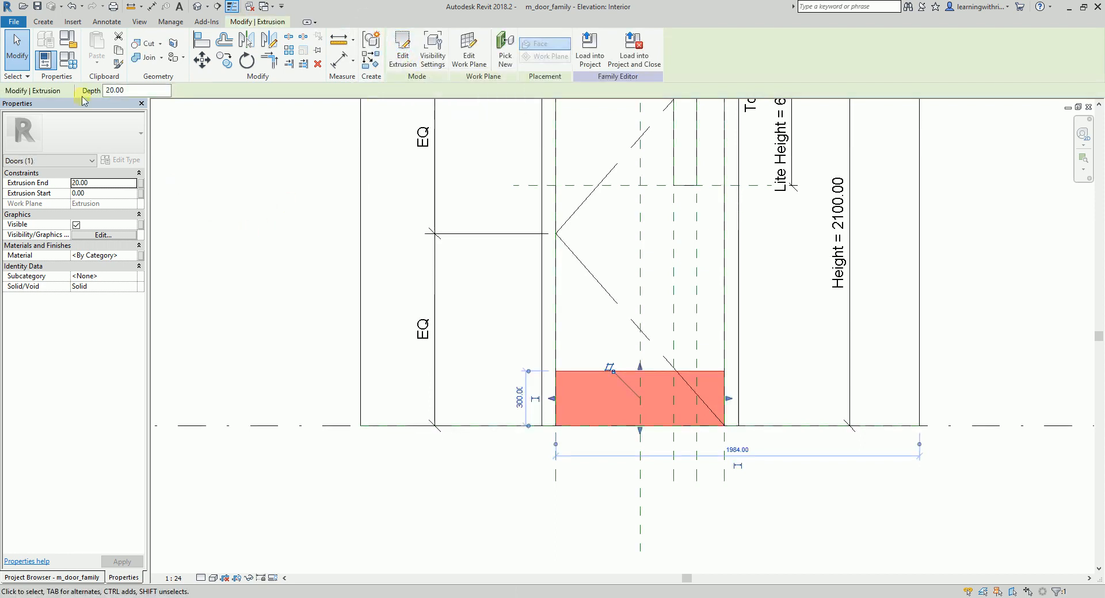
click(18, 49)
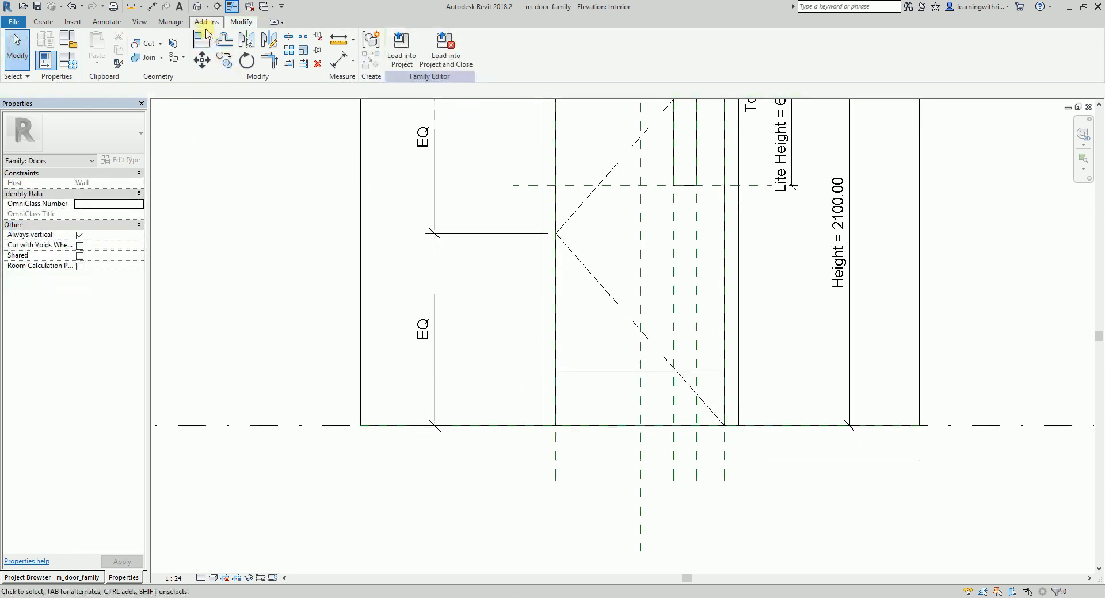
Step: Open the default 3D view and examine the extruded plate at the foot of the door
click(197, 8)
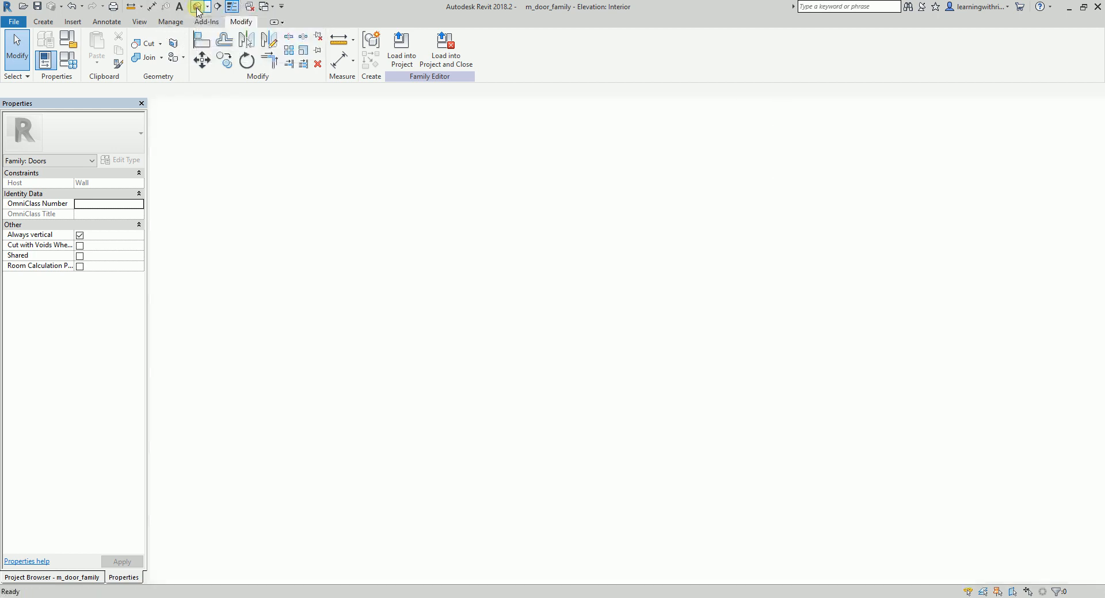
shift+middle_drag(911, 469, 681, 456)
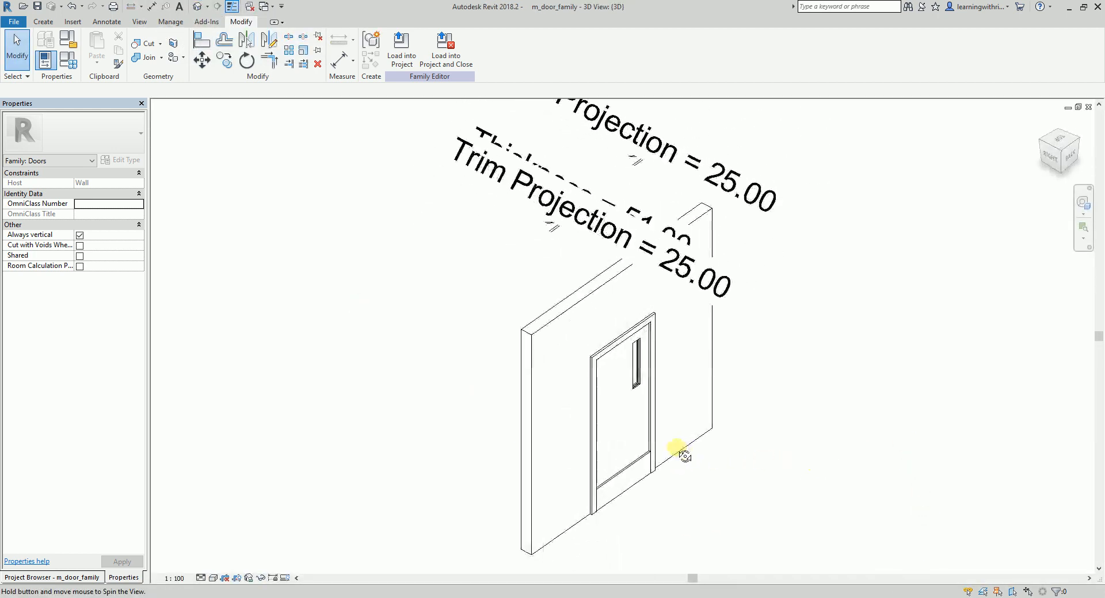
scroll(601, 504, up, 4)
scroll(601, 504, up, 2)
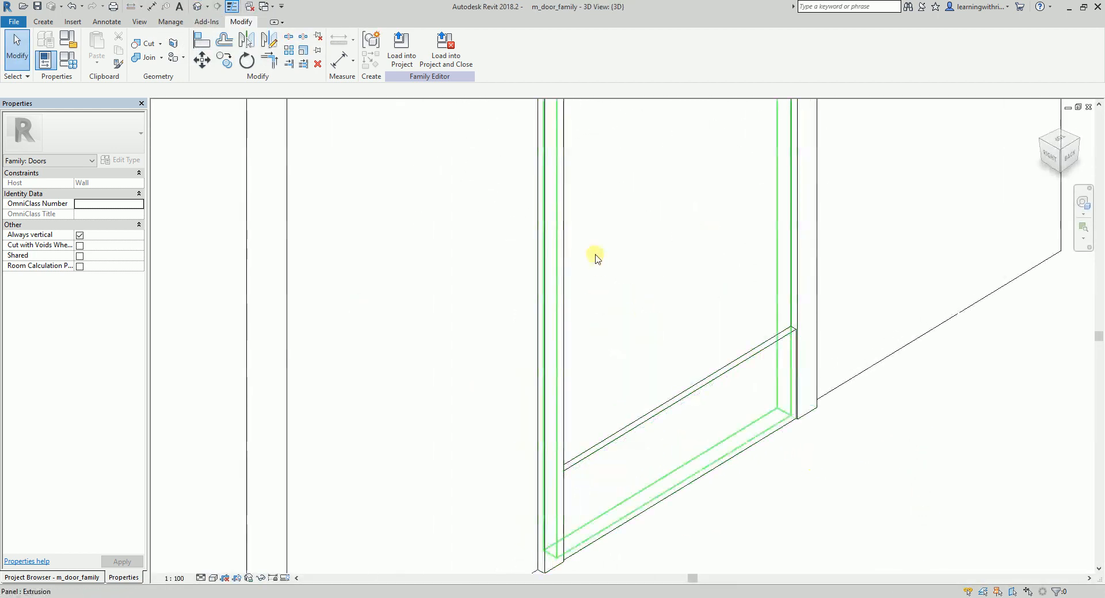
scroll(629, 235, down, 1)
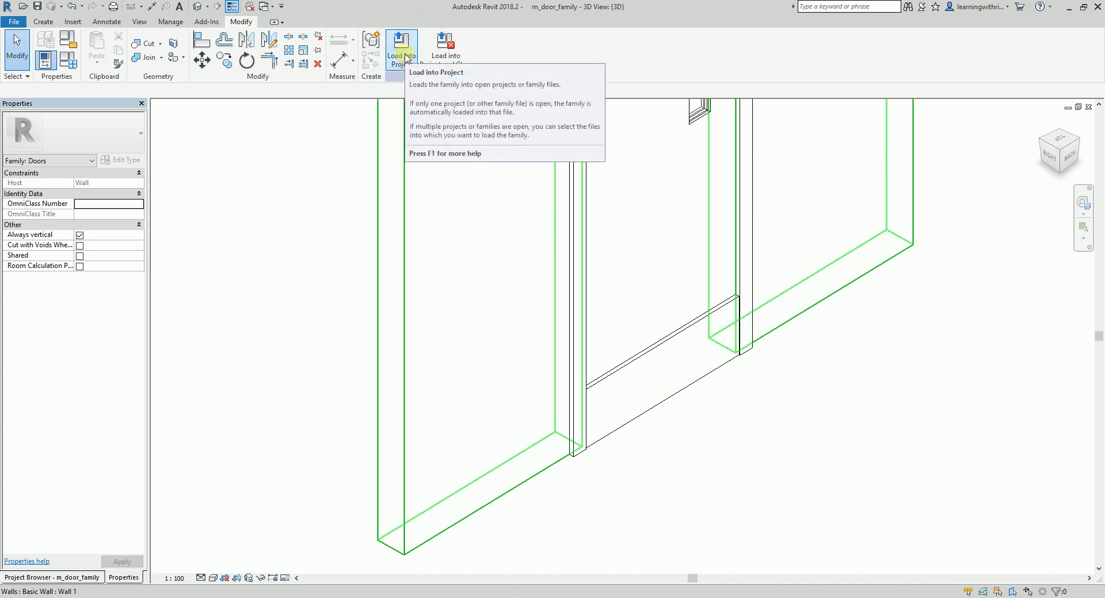
Step: Assign the Door - Panel material, found by searching for "wood", to the plate extrusion at the foot of the door and deselect it
click(640, 361)
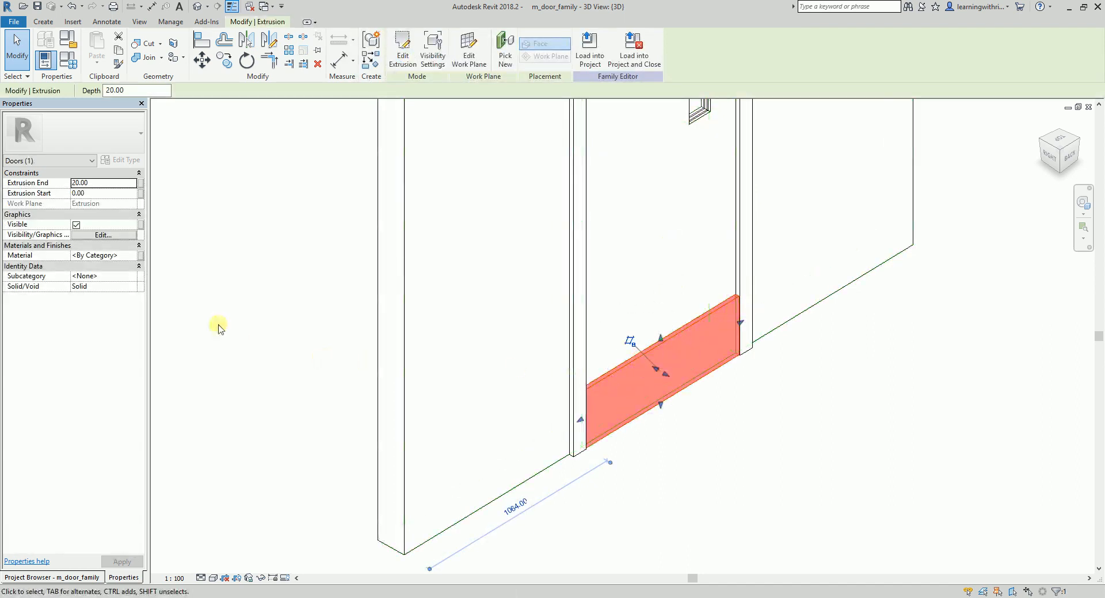
click(123, 255)
key(ctrl)
click(132, 255)
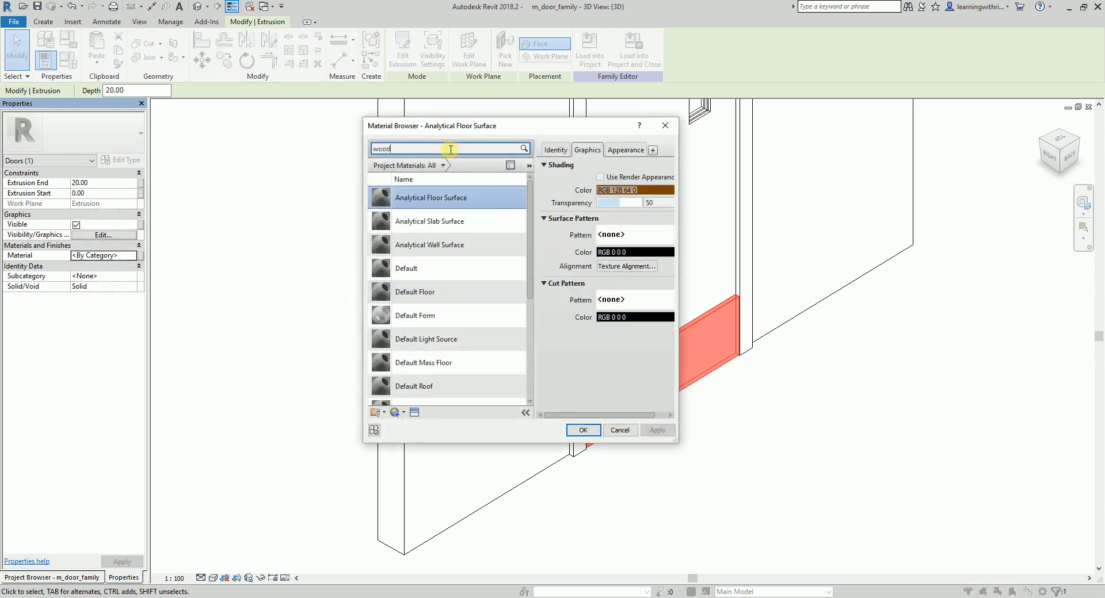
click(433, 212)
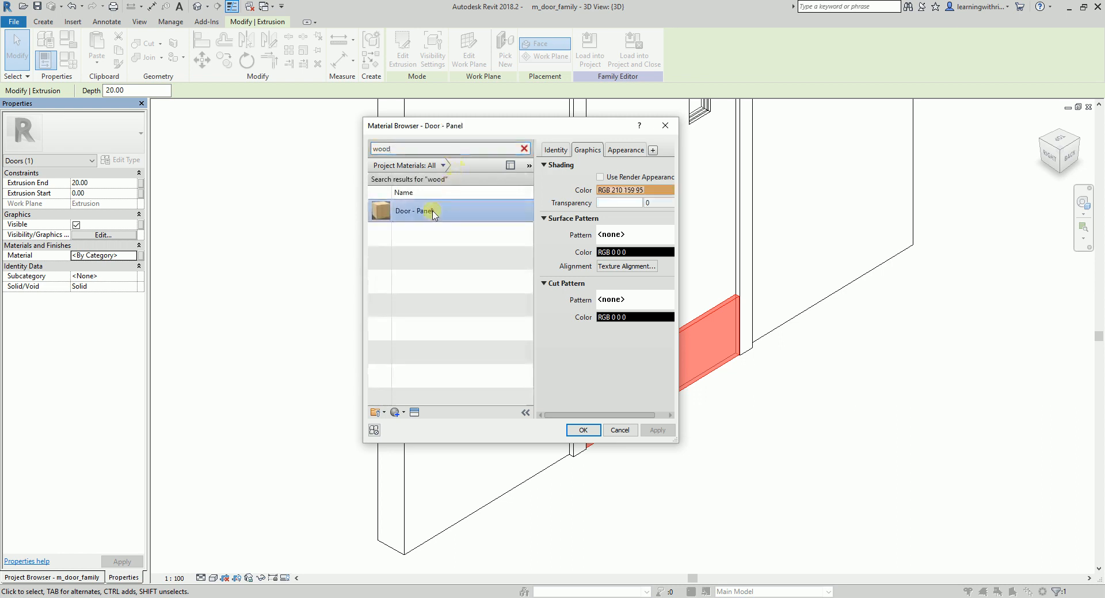
click(591, 433)
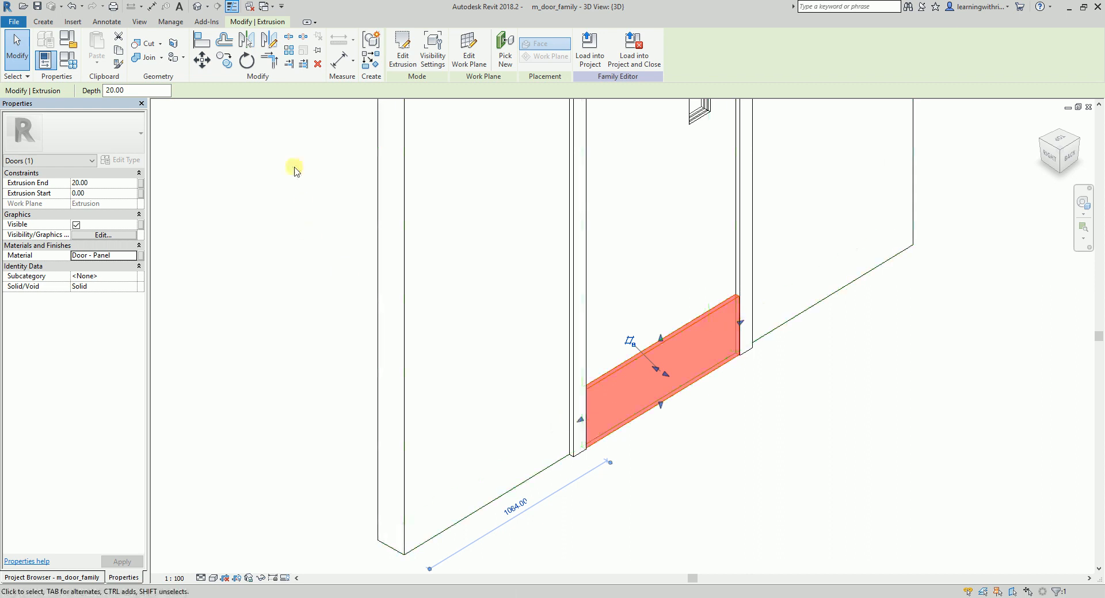
click(271, 148)
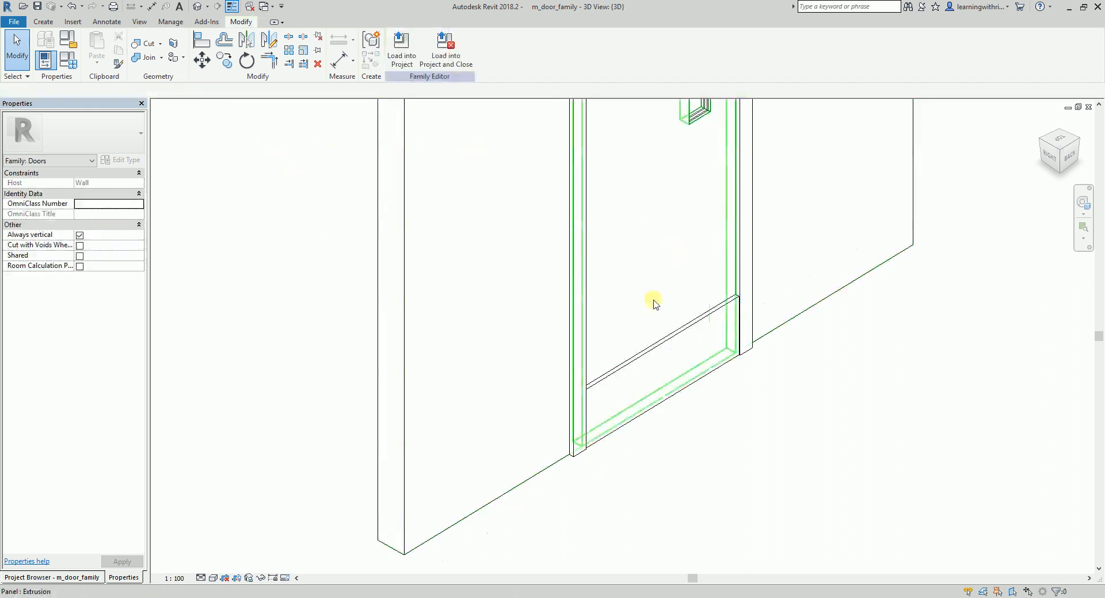
click(304, 291)
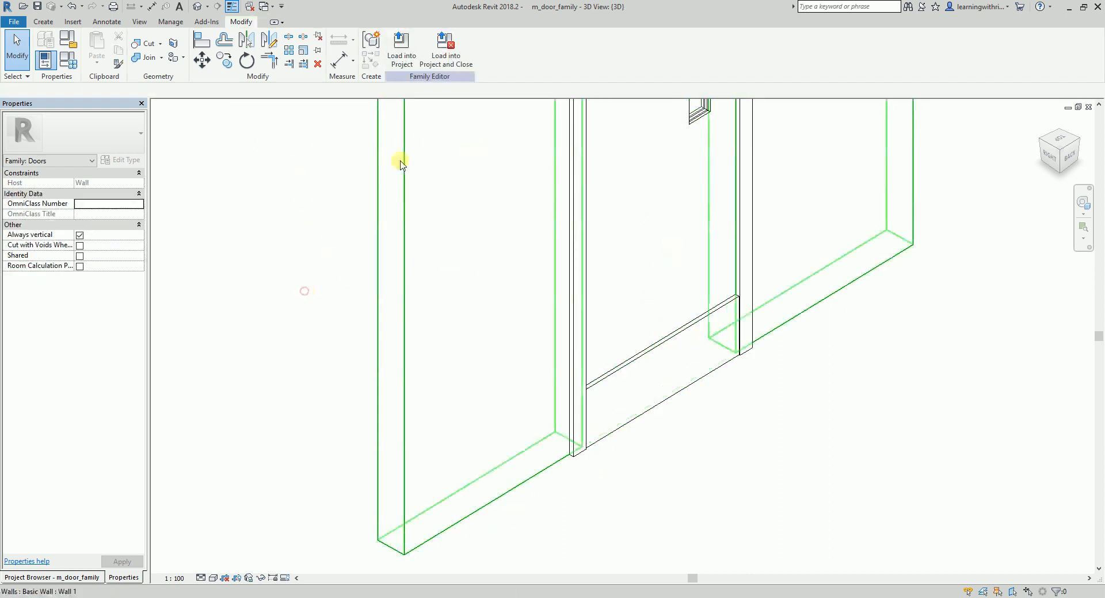
Step: Load the edited door family into the project, overwriting the existing version and its parameter values
click(403, 52)
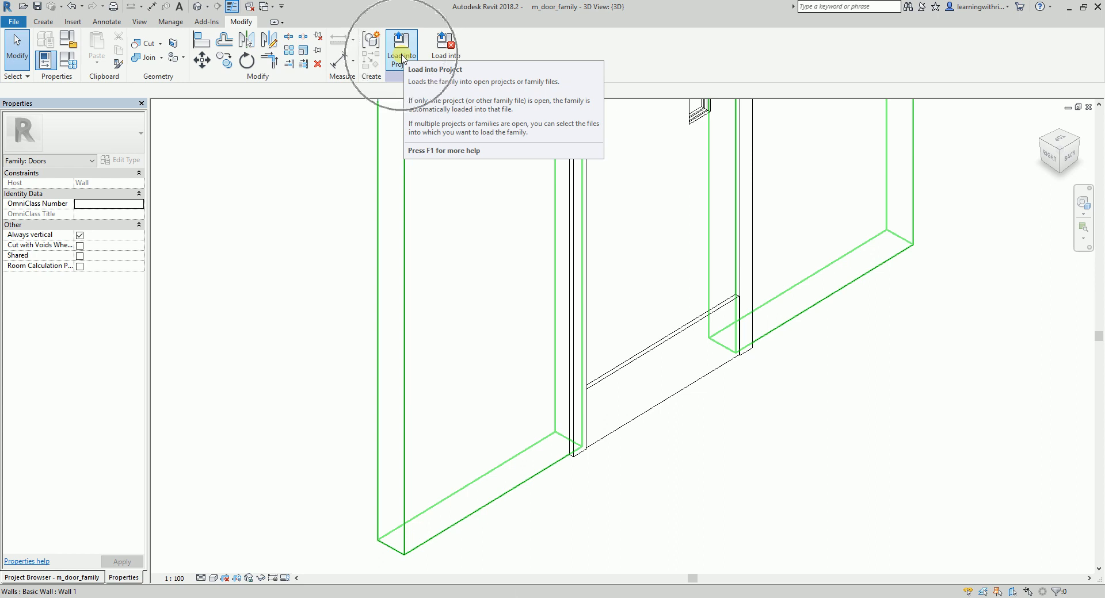
click(401, 58)
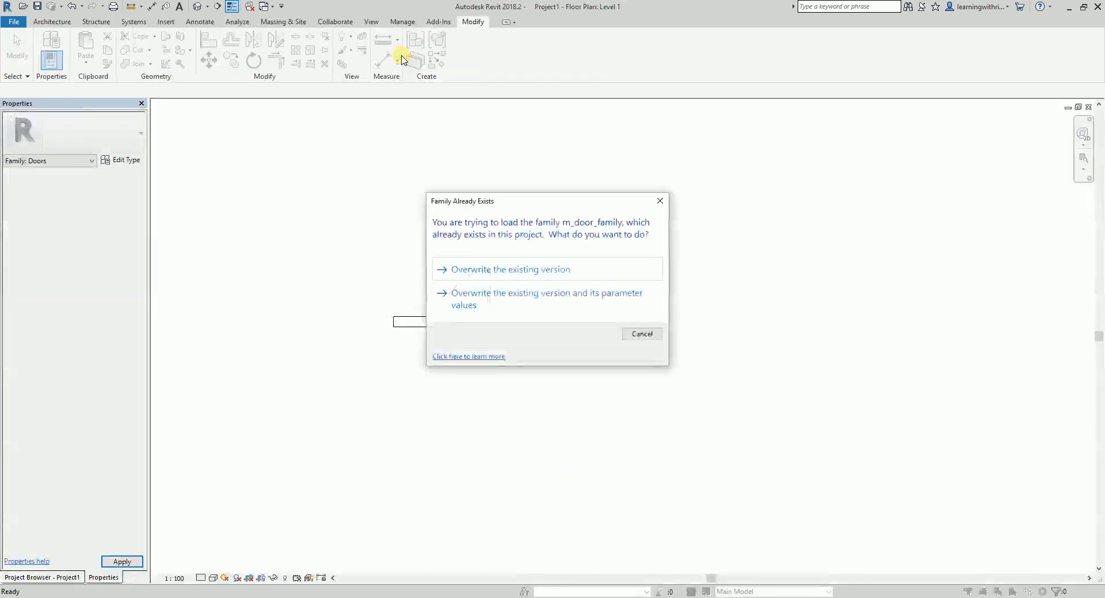
click(528, 307)
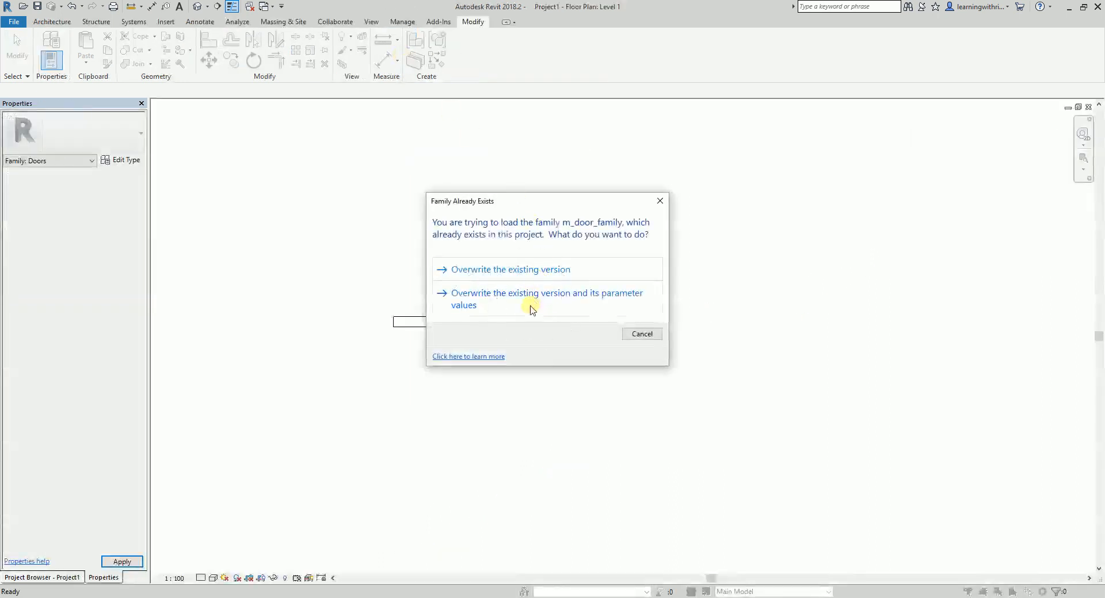
click(531, 309)
Step: Open the project's default 3D view and examine the door with its bottom plate from the back of the wall
scroll(423, 309, up, 5)
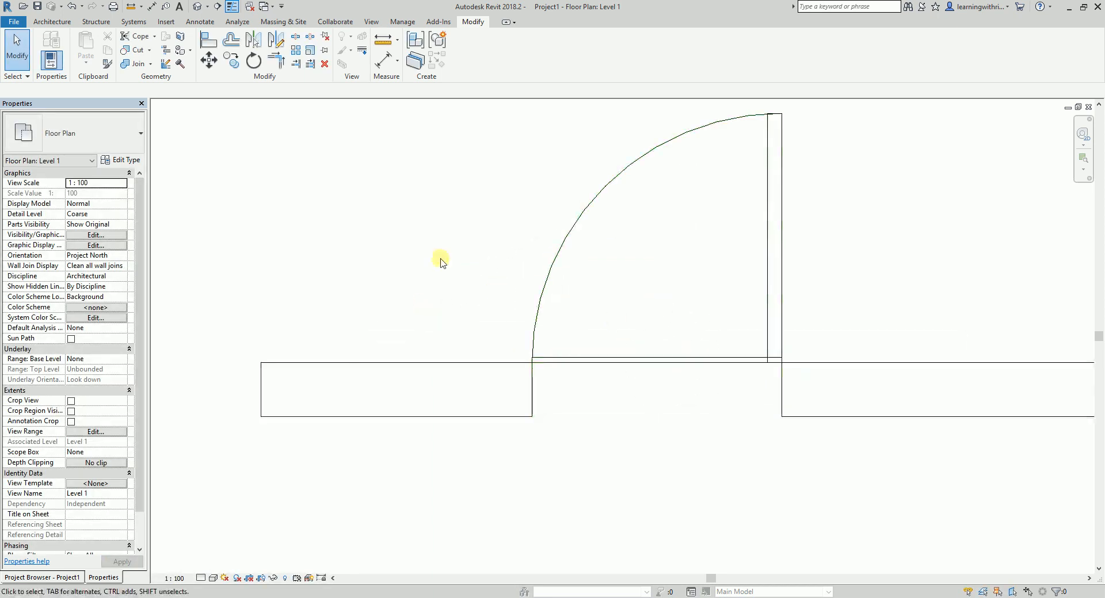
click(412, 234)
click(205, 7)
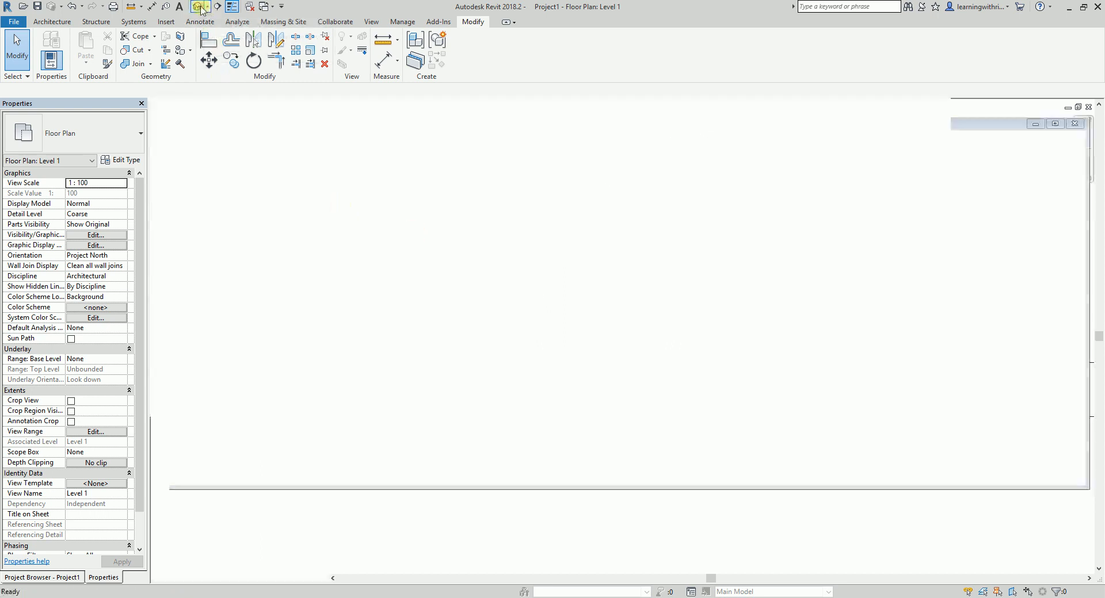
shift+middle_drag(824, 430, 604, 446)
scroll(706, 419, up, 5)
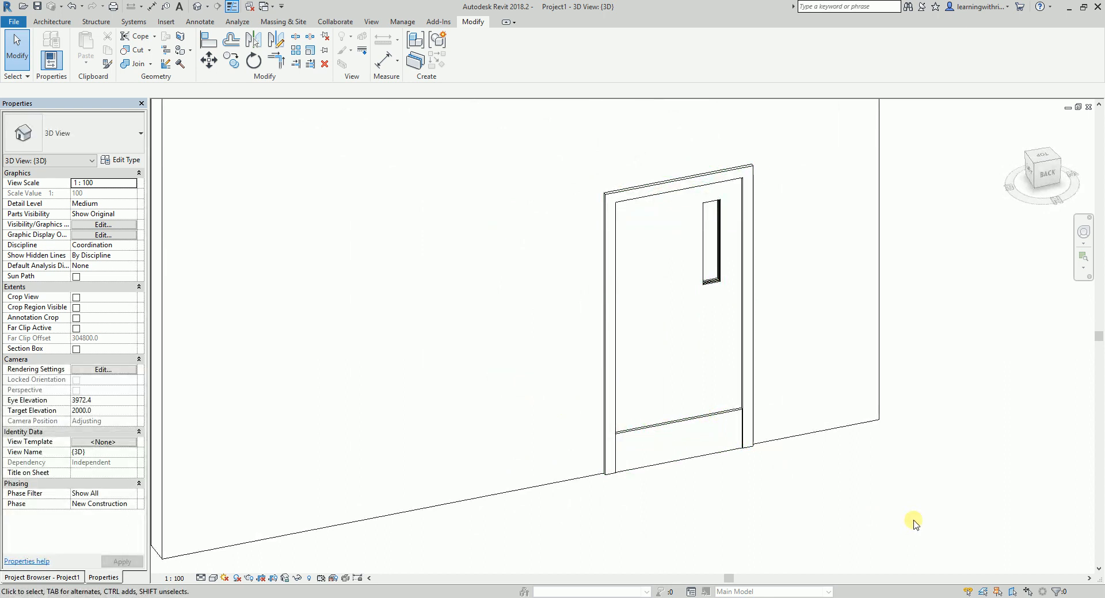
Step: Set the 3D view's visual style to Shaded and inspect the door within the whole wall
click(214, 579)
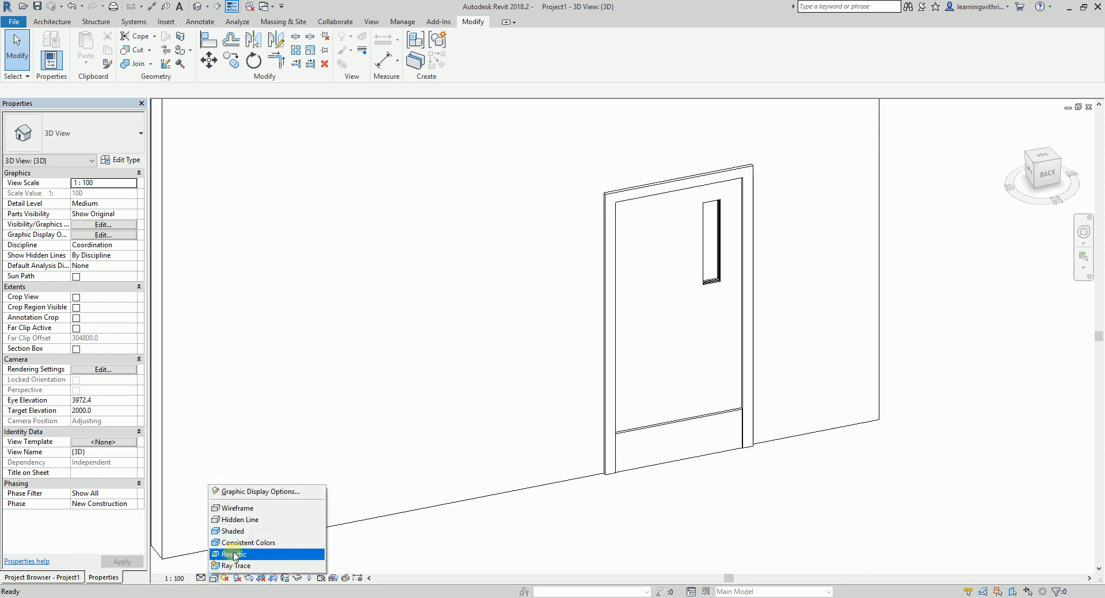
click(230, 532)
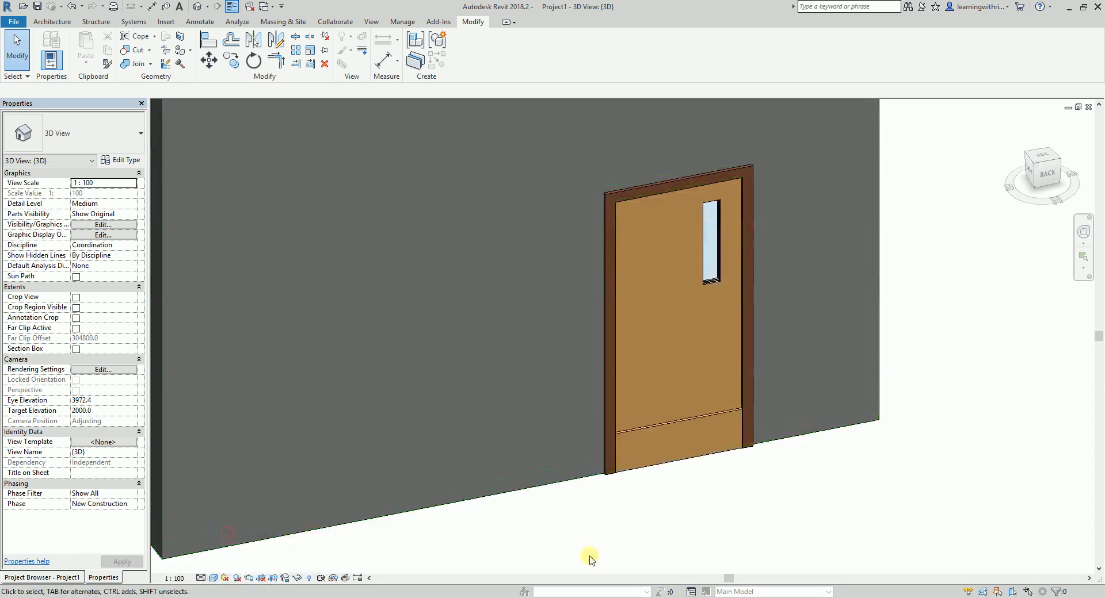
shift+middle_drag(710, 484, 716, 459)
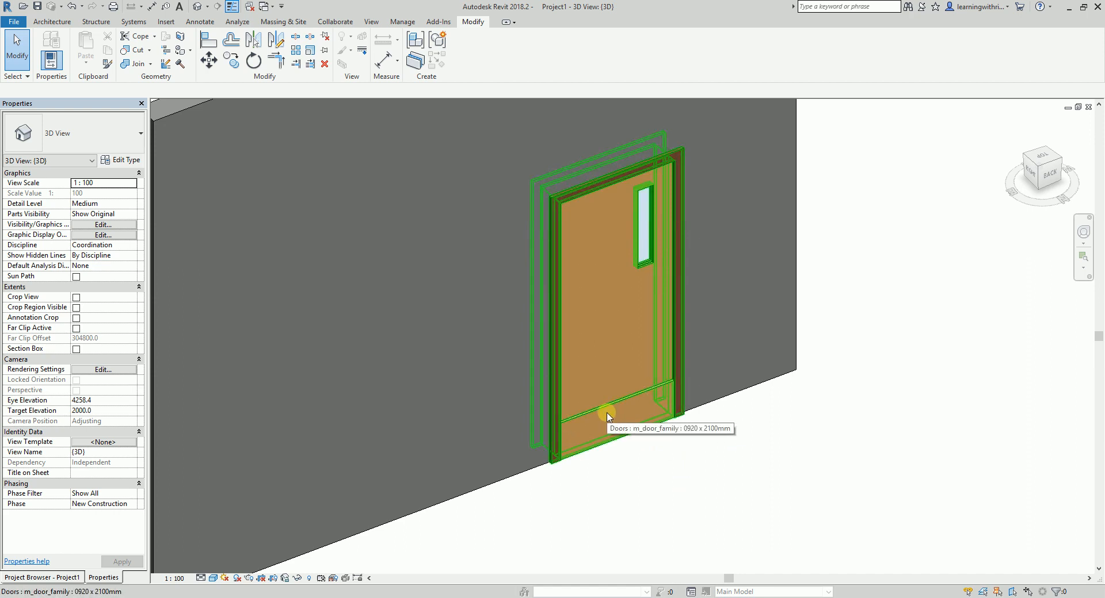
scroll(772, 471, down, 3)
scroll(771, 471, down, 2)
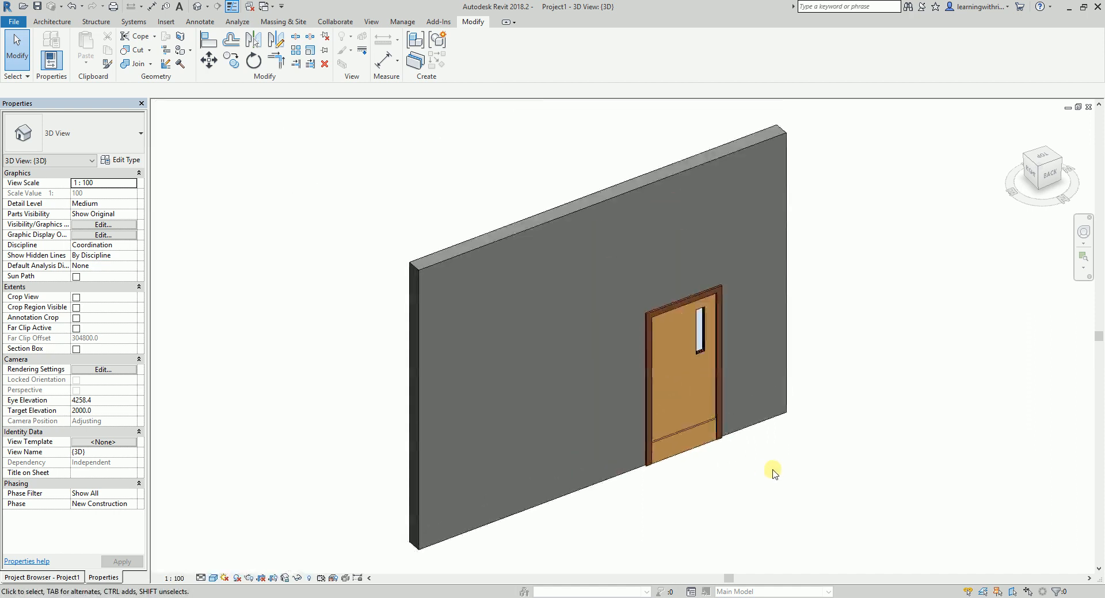
Step: Open the placed door's family for editing and bring up its family types and parameters
click(685, 433)
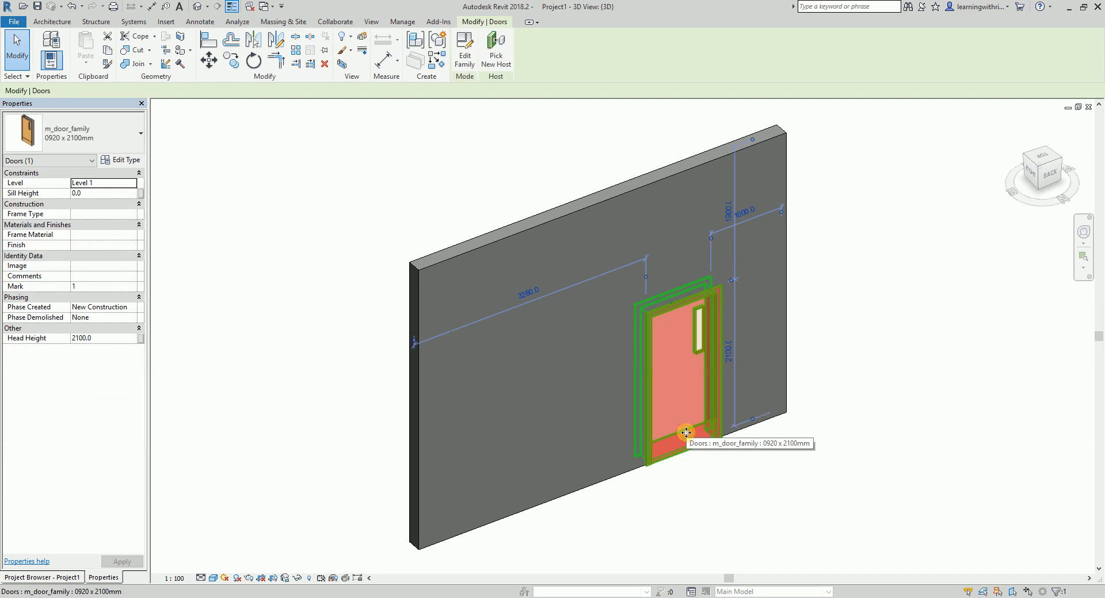
click(466, 55)
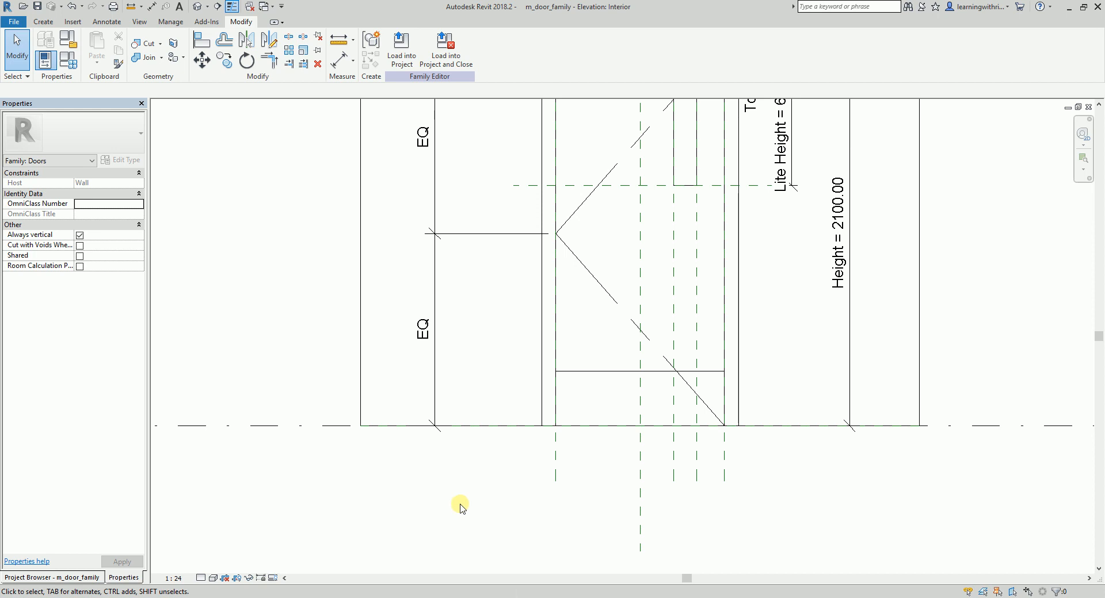
click(66, 67)
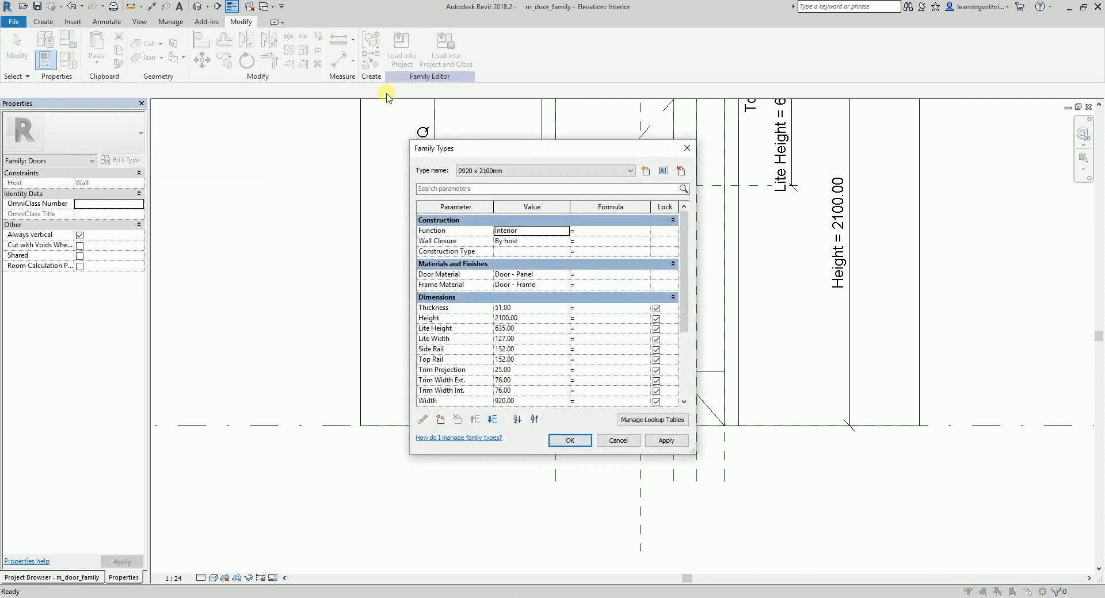
drag(564, 149, 533, 76)
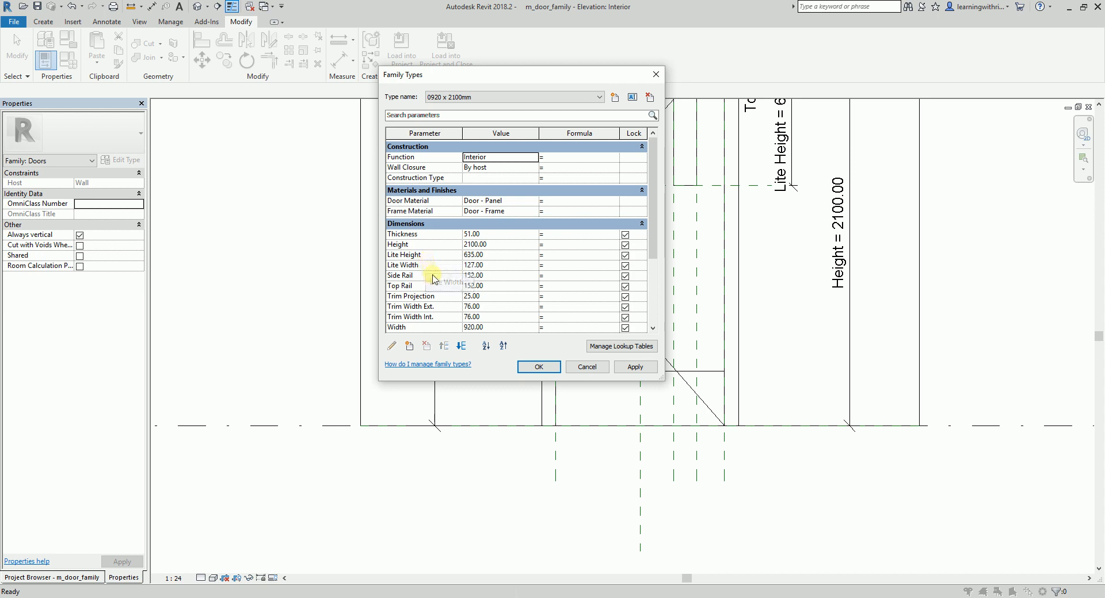
key(ctrl)
key(ctrl)
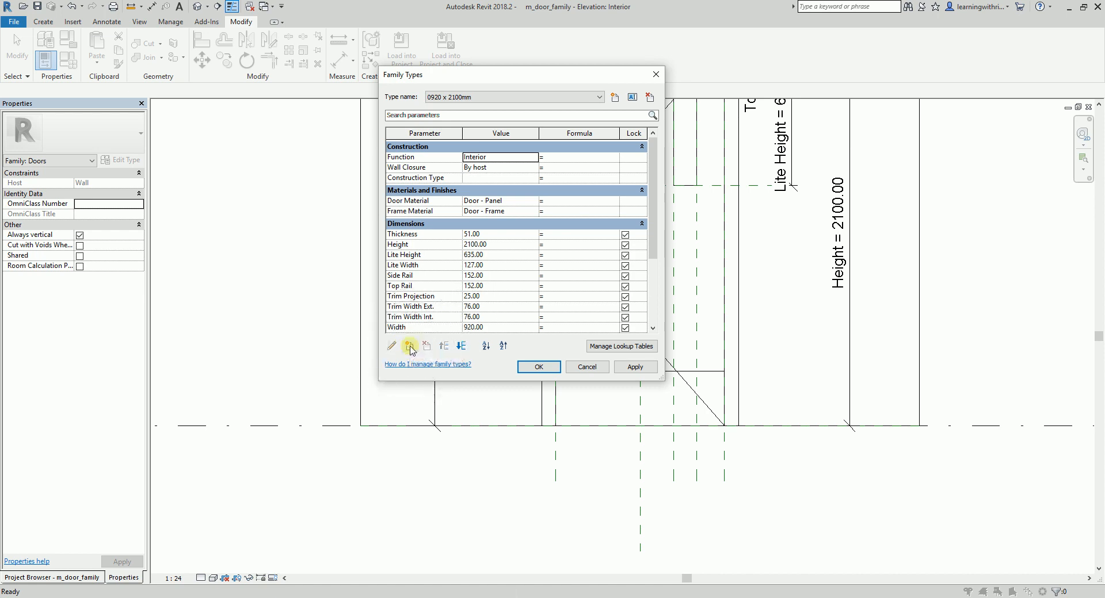
Step: Start a new family parameter and name it "Door Kick"
click(410, 346)
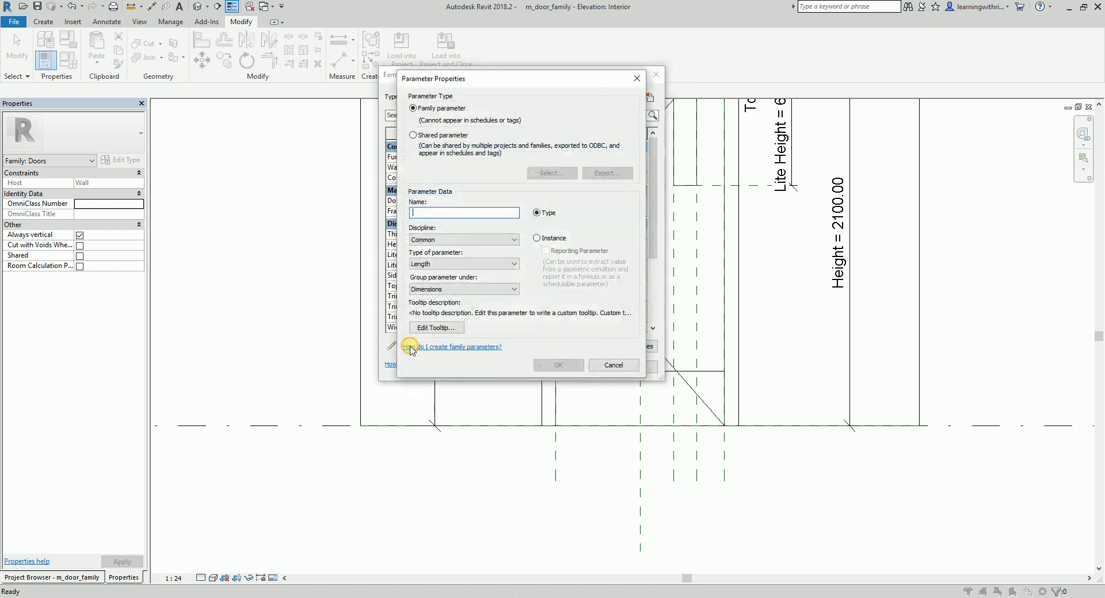
key(ctrl)
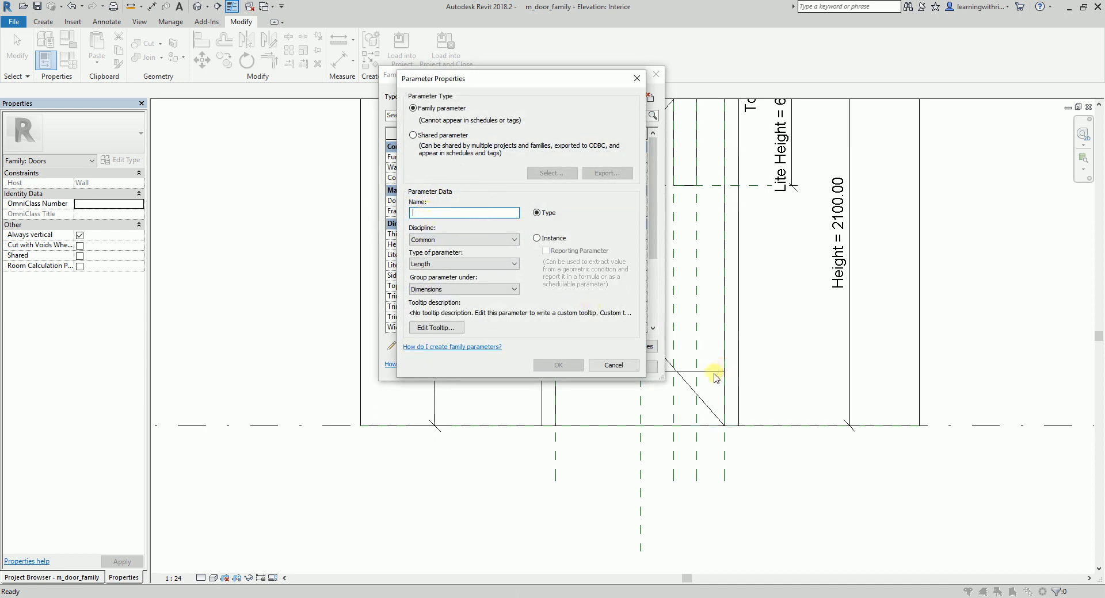
key(ctrl)
click(451, 209)
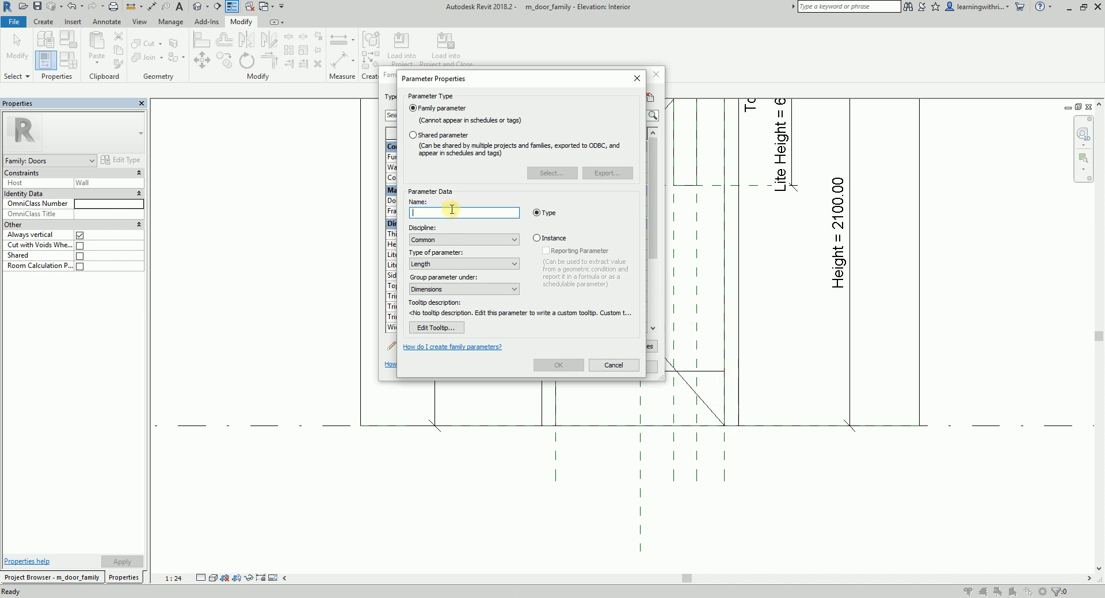
text(K)
key(BackSpace)
key(BackSpace)
key(BackSpace)
text(Door Kick)
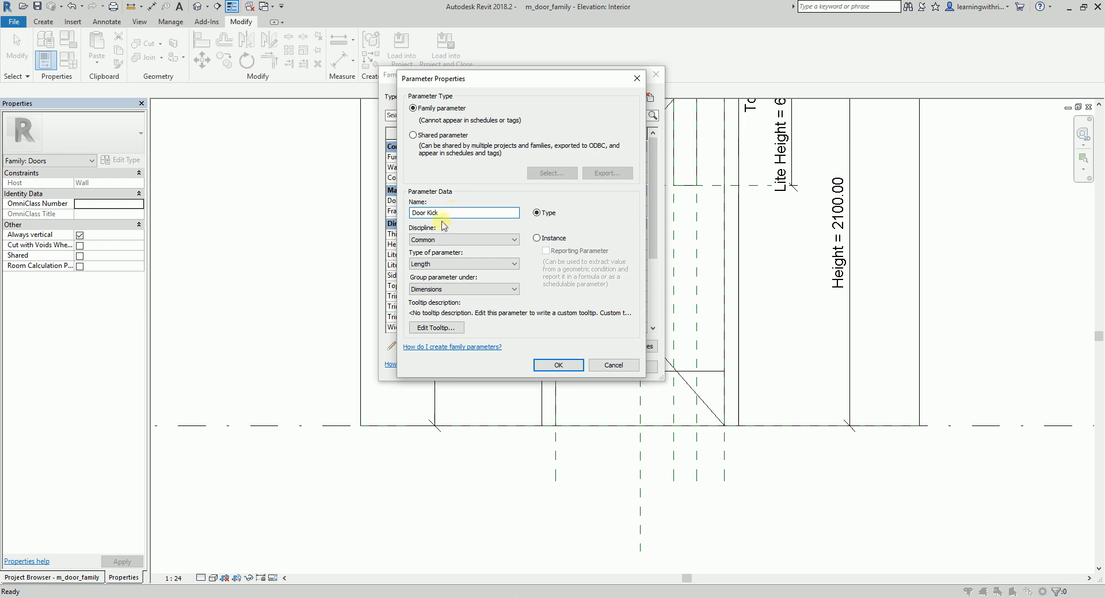
Step: Try the Door Kick parameter as an instance parameter and return it to Type
click(547, 215)
click(548, 214)
click(545, 214)
click(443, 213)
click(121, 161)
click(563, 246)
click(537, 238)
click(447, 213)
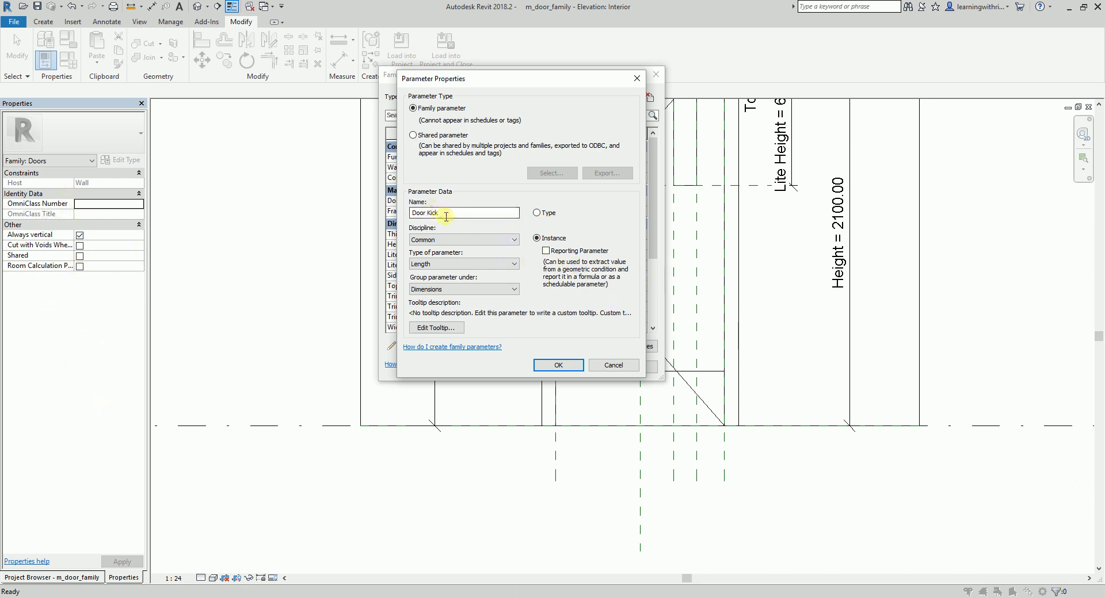
click(537, 213)
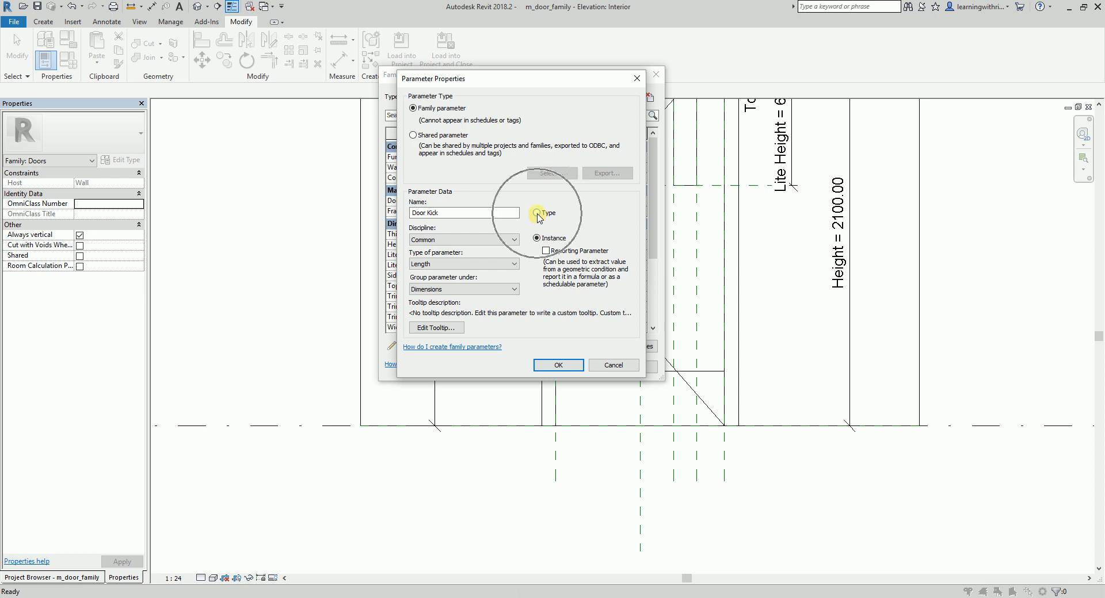
click(537, 214)
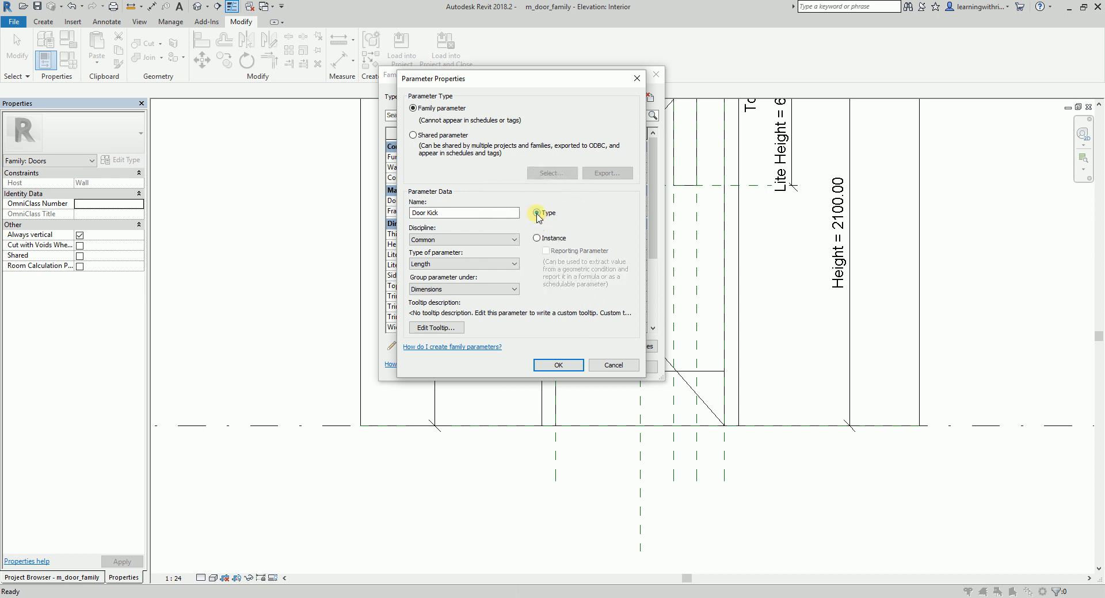
Step: Keep the Door Kick parameter's discipline as Common and set its type of parameter to Yes/No
click(434, 240)
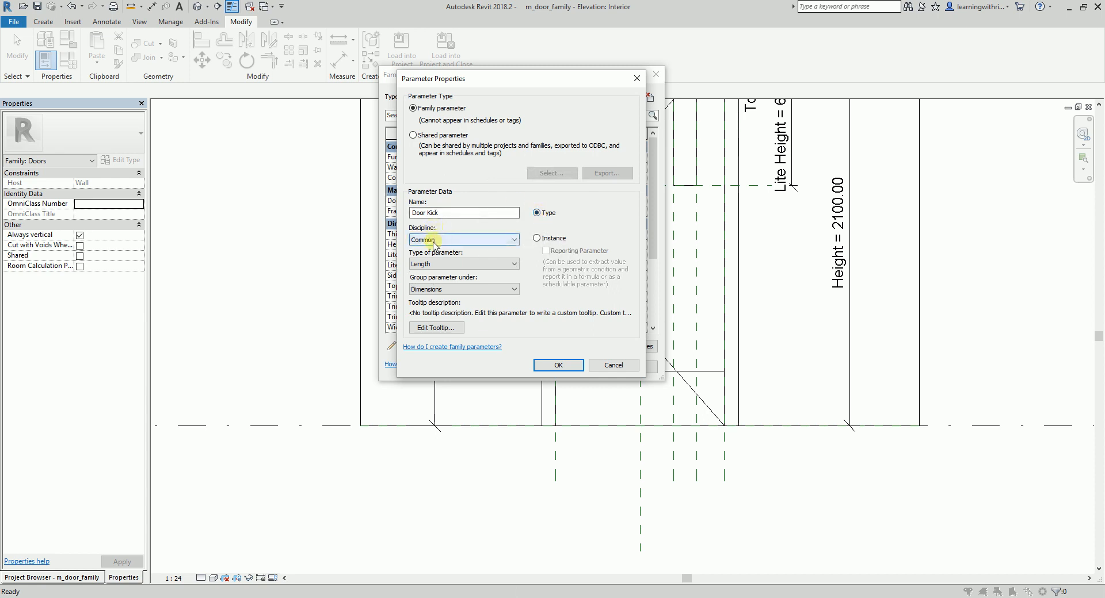
click(434, 241)
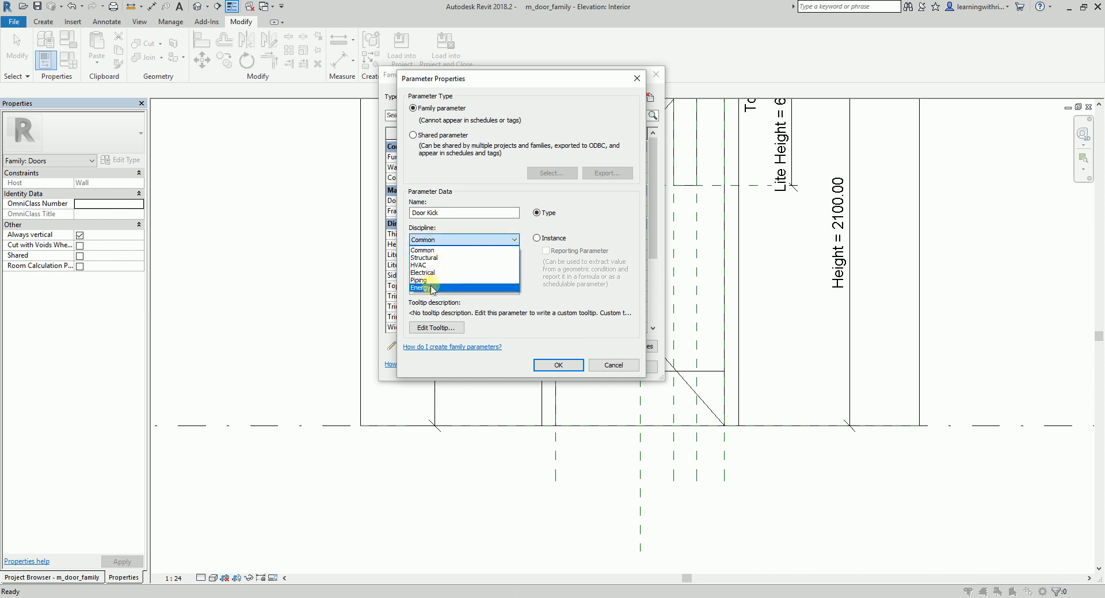
click(449, 241)
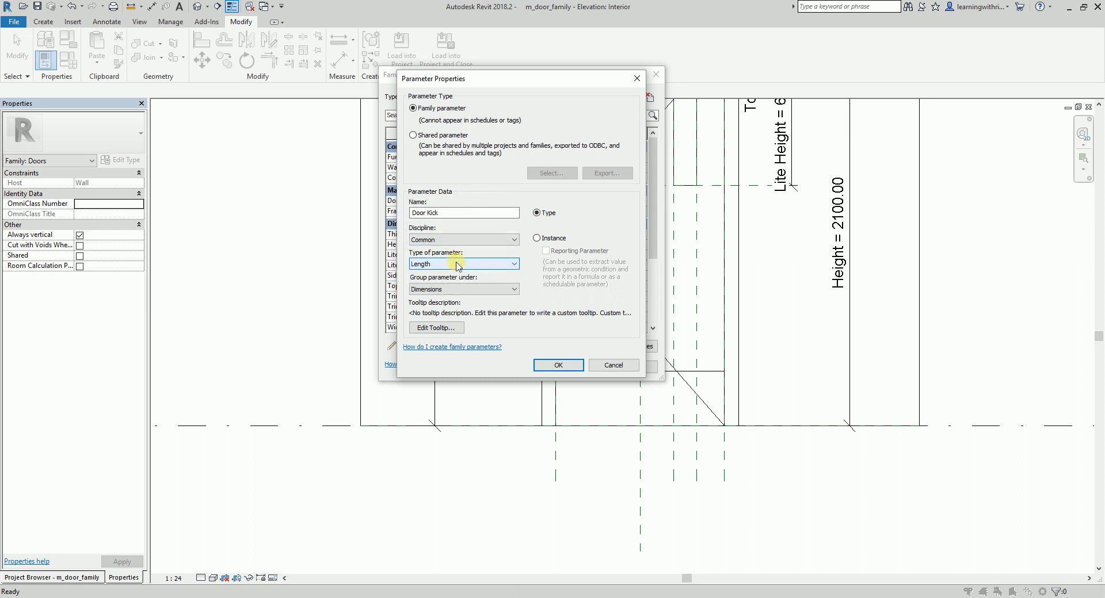
click(458, 264)
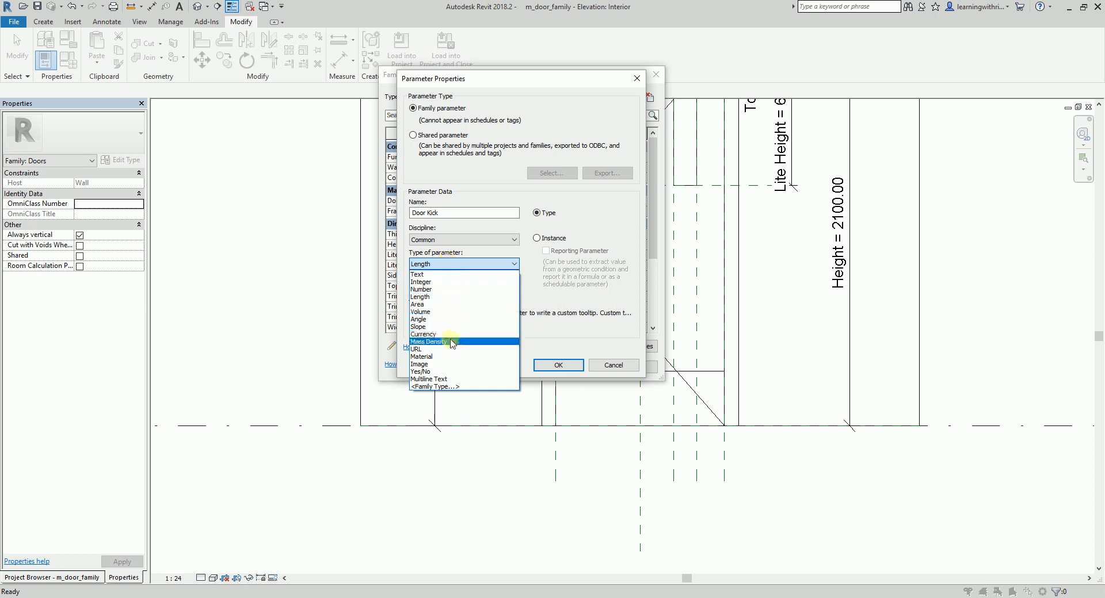
click(436, 372)
key(ctrl)
key(ctrl)
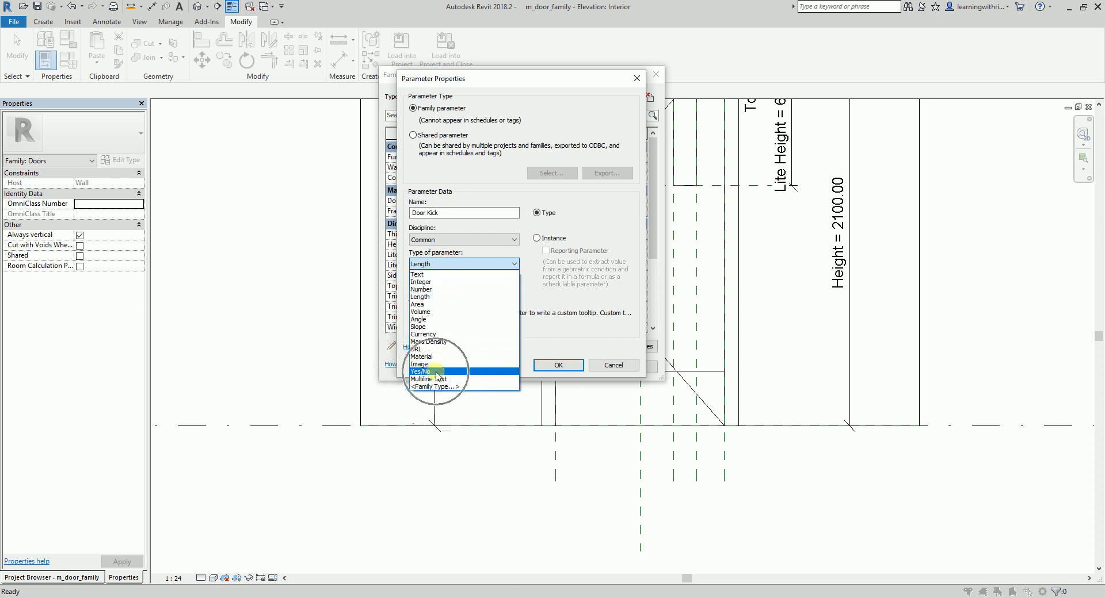
key(ctrl)
key(ctrl)
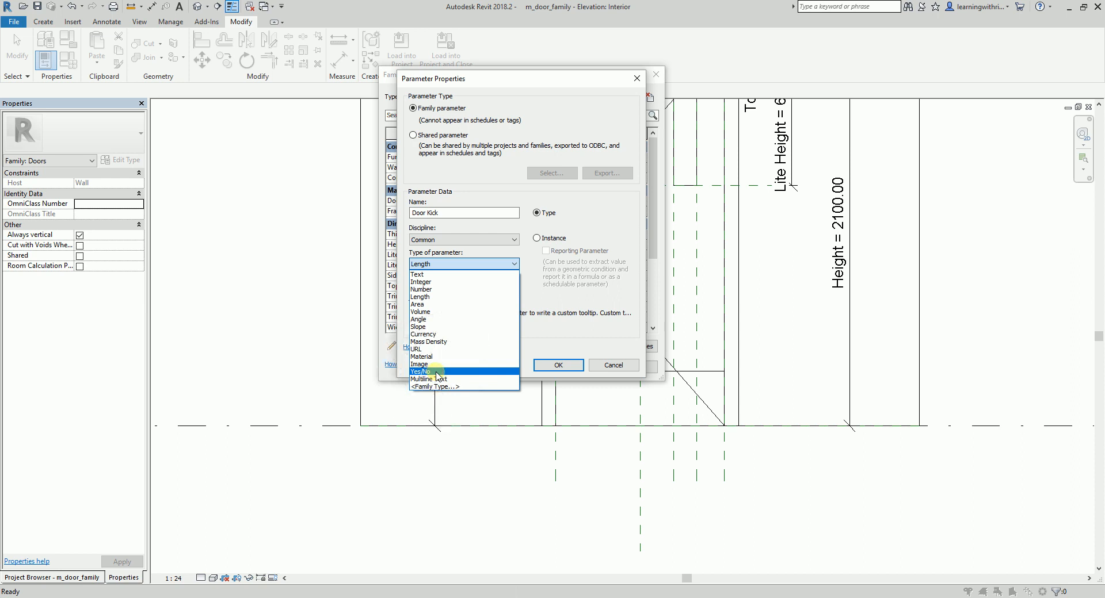
click(436, 372)
key(ctrl)
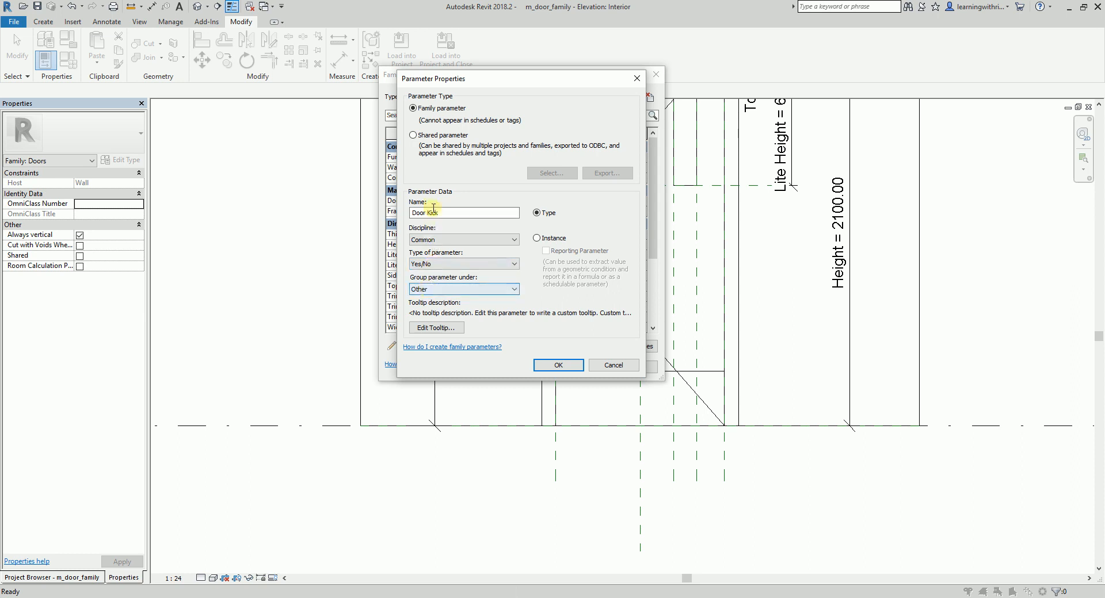
Step: Group the Door Kick parameter under Visibility, create it, and accept the family types with it enabled
key(ctrl)
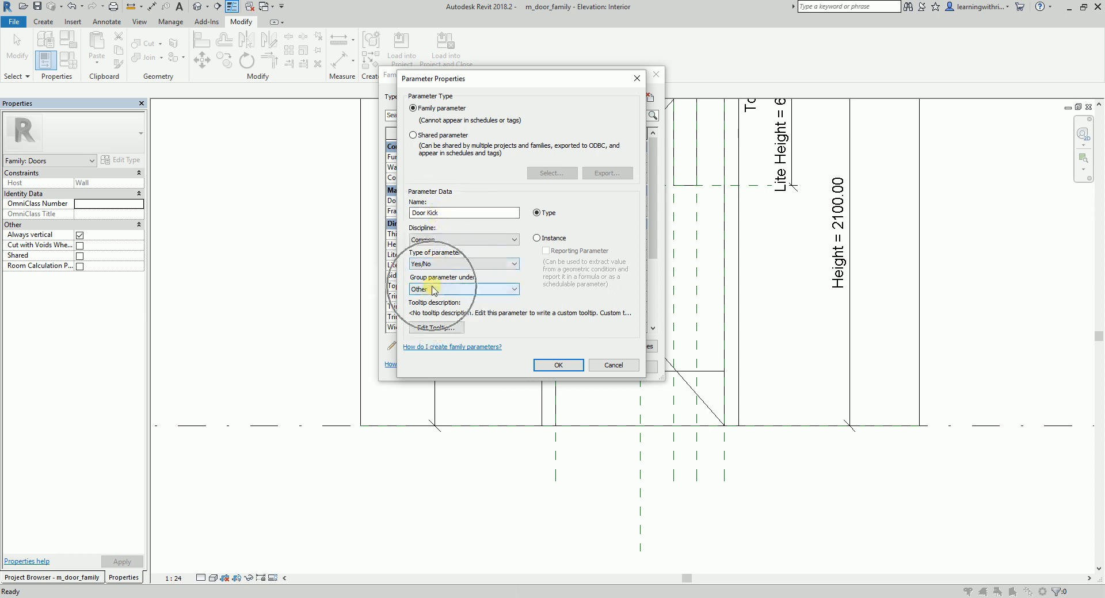
click(434, 290)
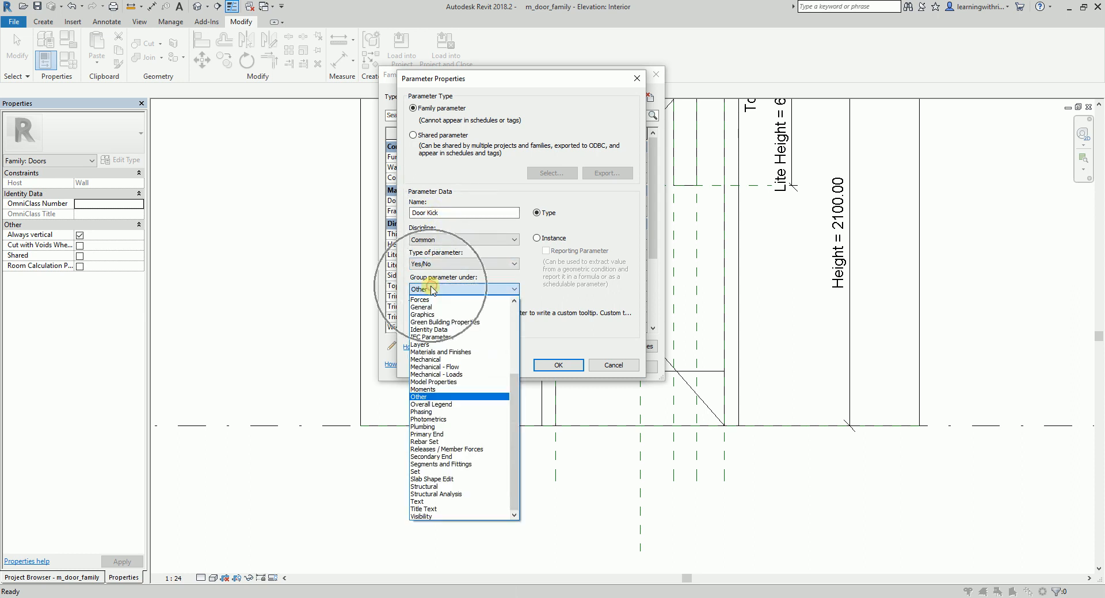
click(425, 516)
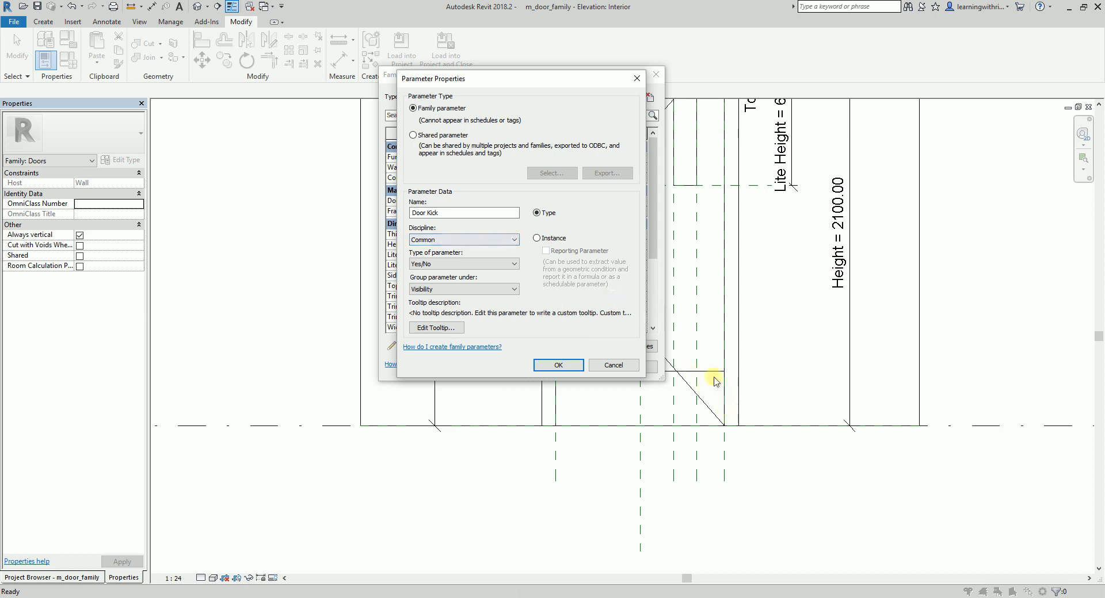
key(ctrl)
key(ctrl)
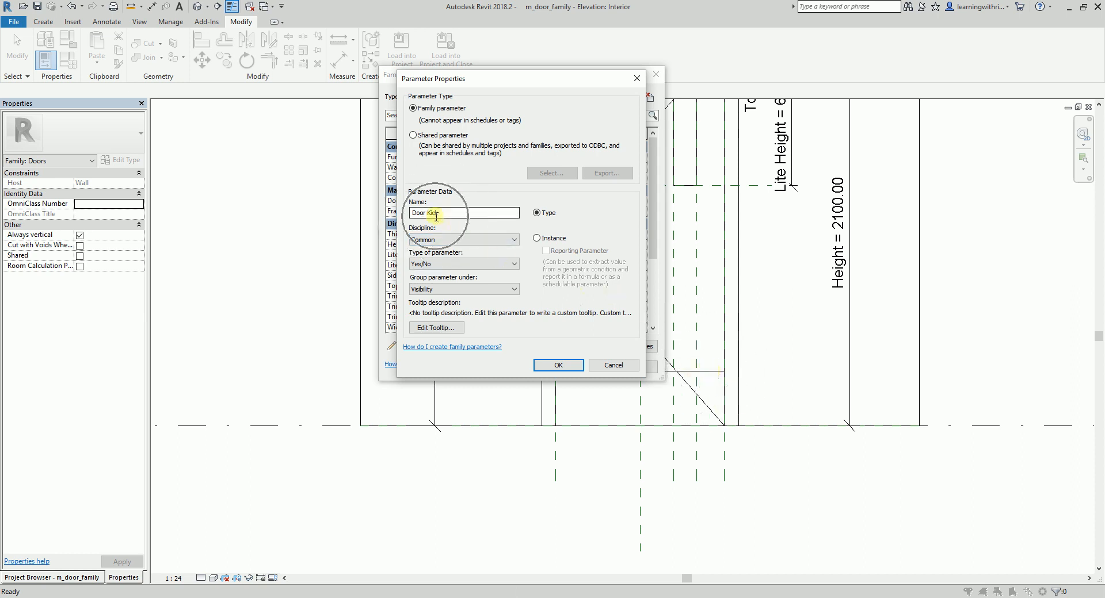
key(ctrl)
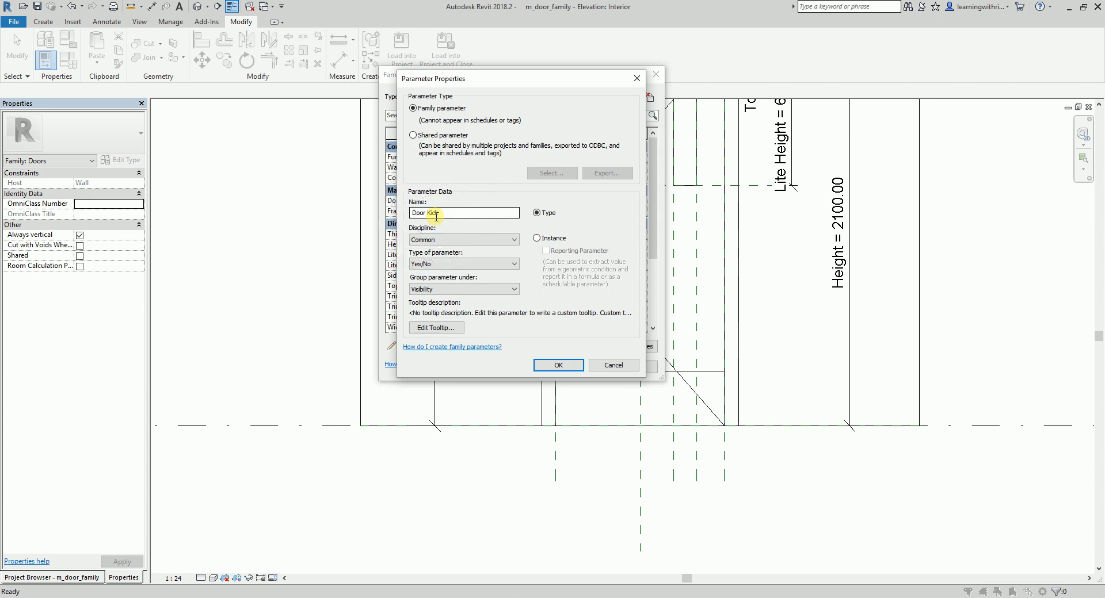
click(558, 365)
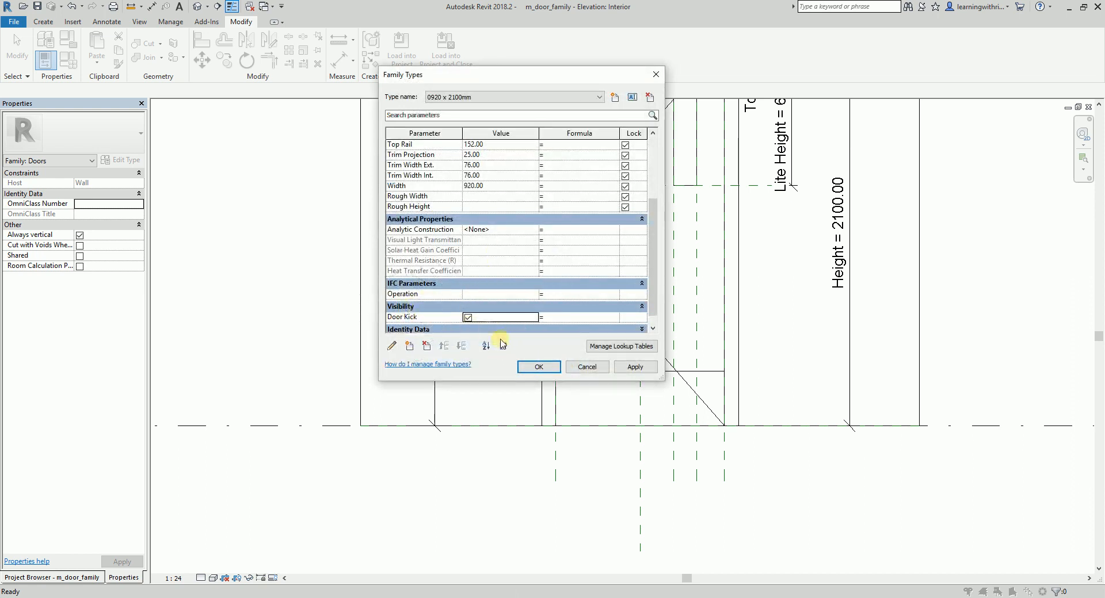
click(540, 368)
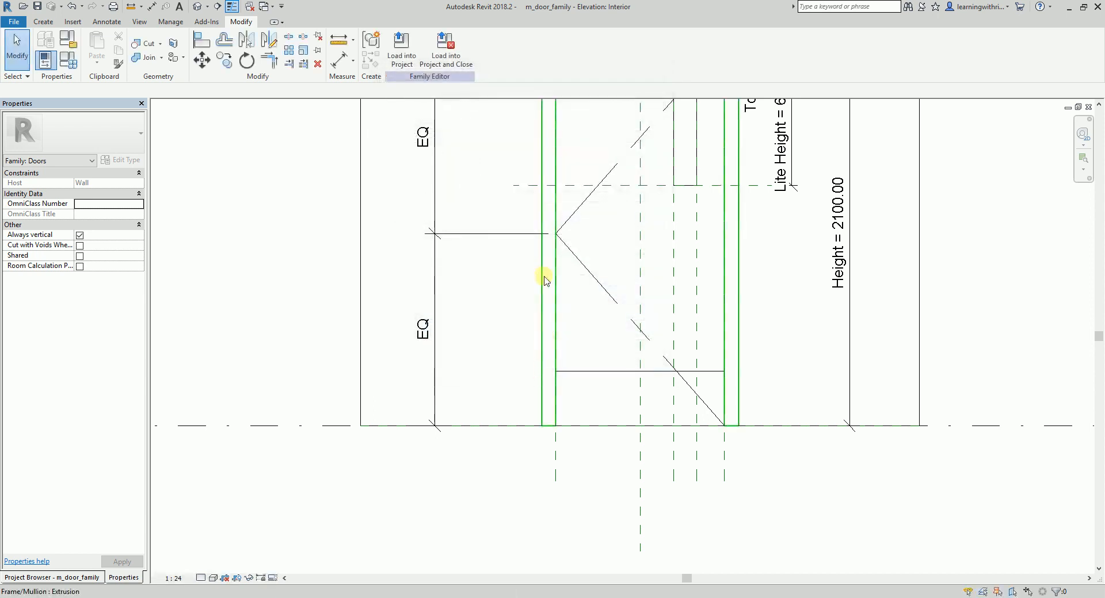
Step: Show the door family in its default 3D view with the whole door and bottom plate in sight
click(201, 8)
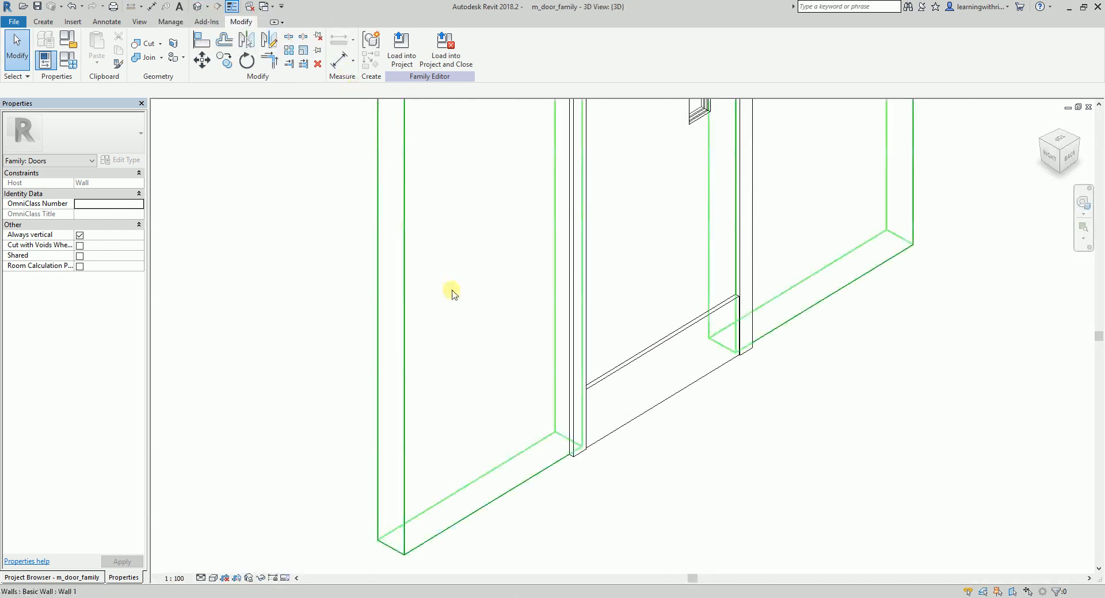
scroll(481, 261, down, 3)
middle_drag(698, 401, 707, 410)
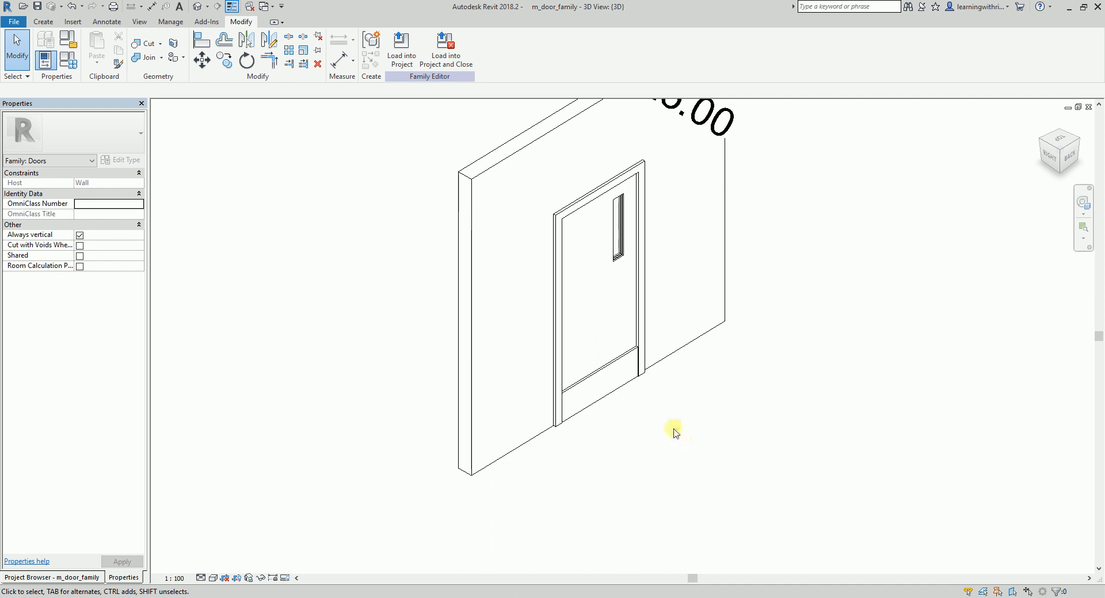
Step: Associate the Visible property of the door's bottom plate extrusion with the Door Kick parameter
click(591, 383)
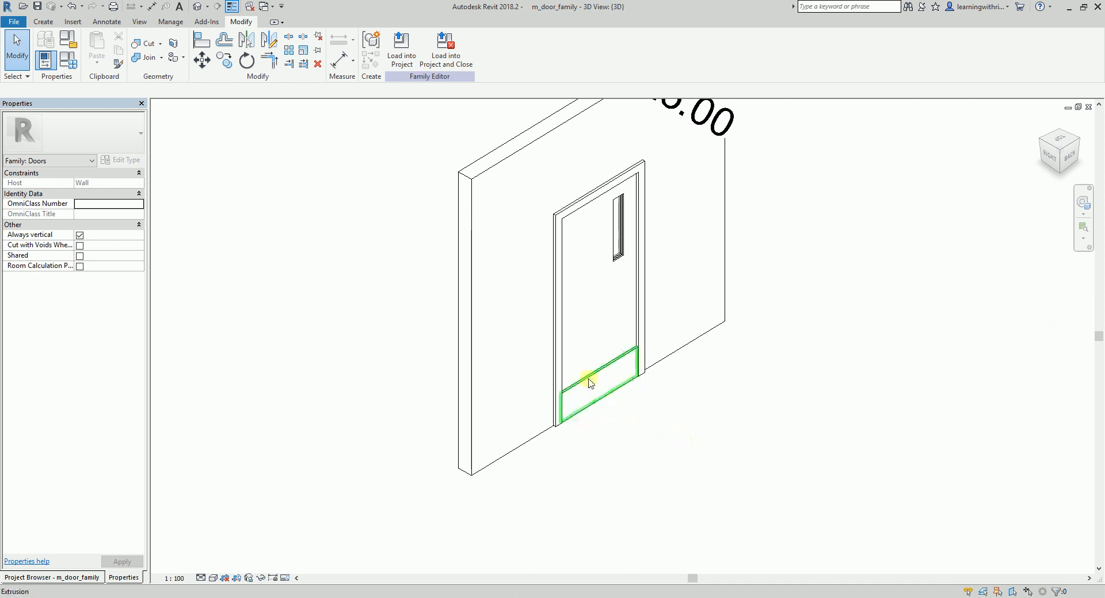
click(590, 383)
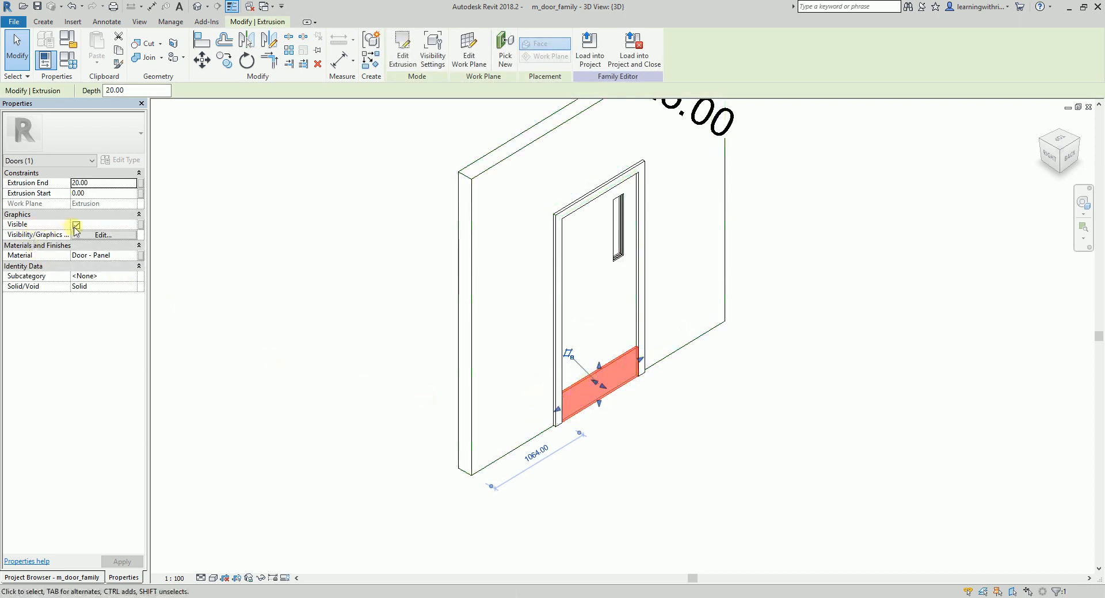
click(141, 228)
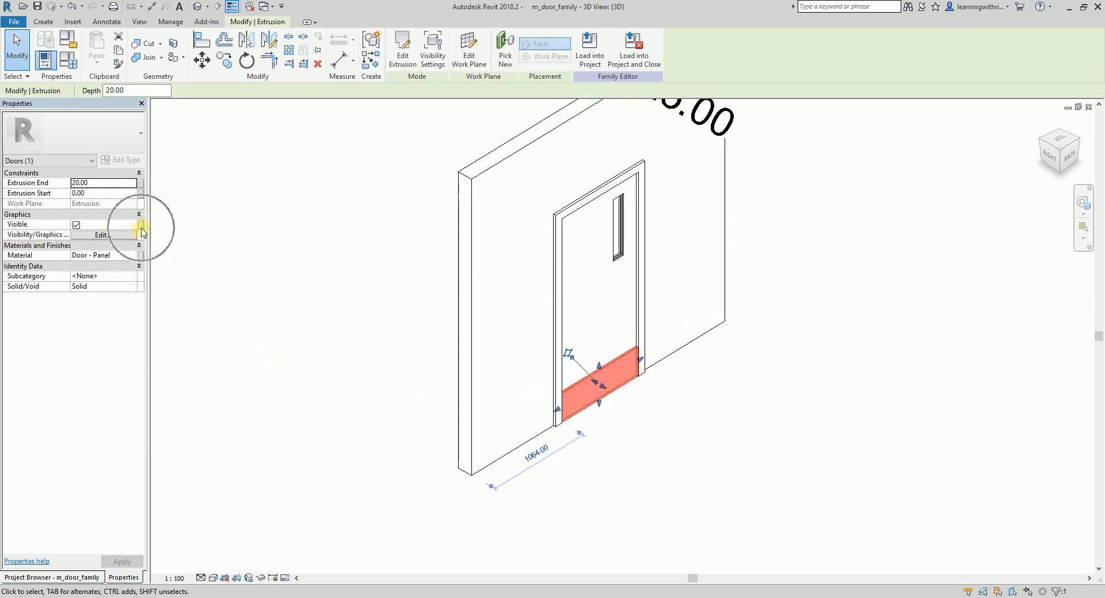
click(36, 225)
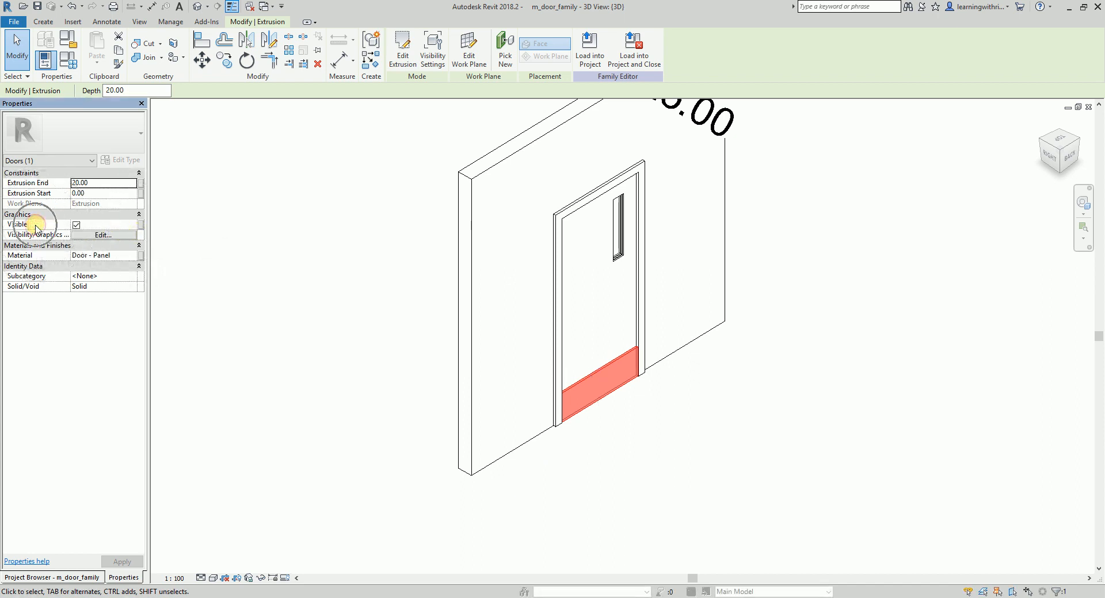
click(140, 228)
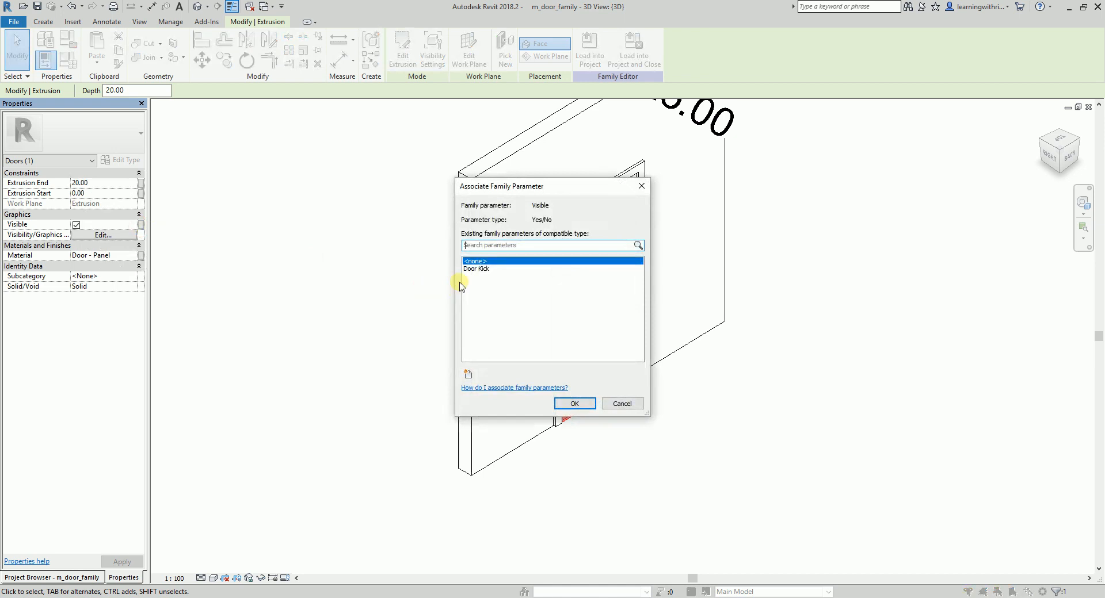
click(549, 217)
click(478, 269)
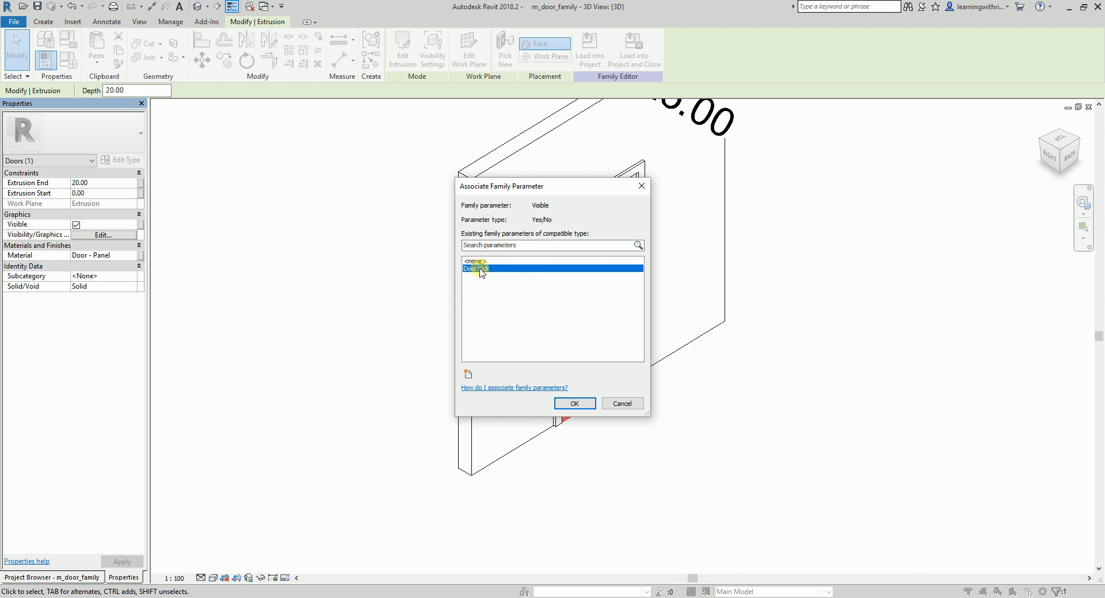
drag(540, 187, 311, 162)
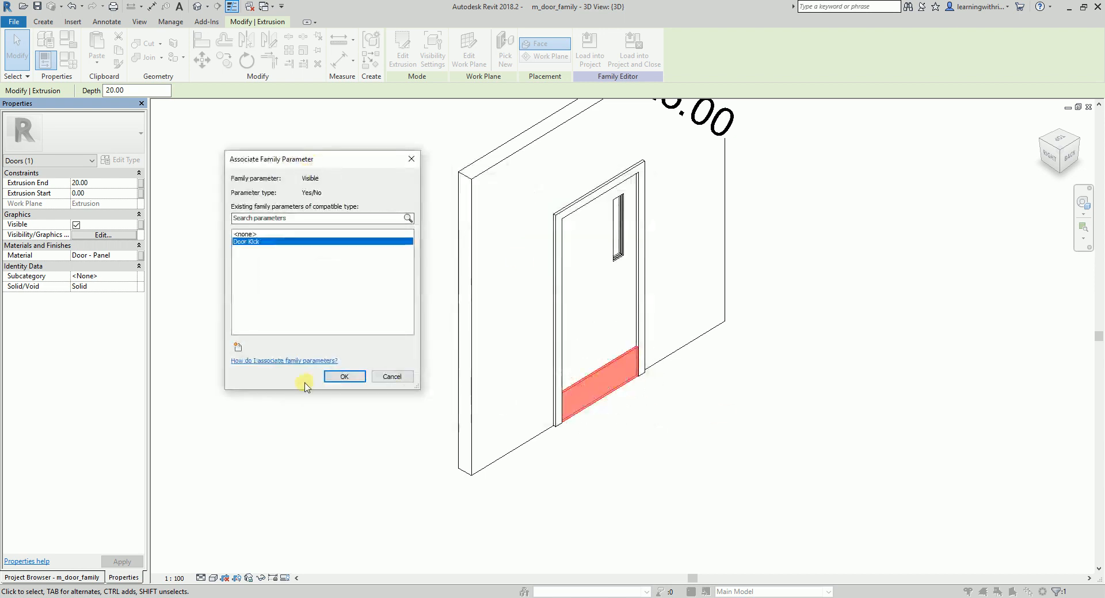
click(342, 378)
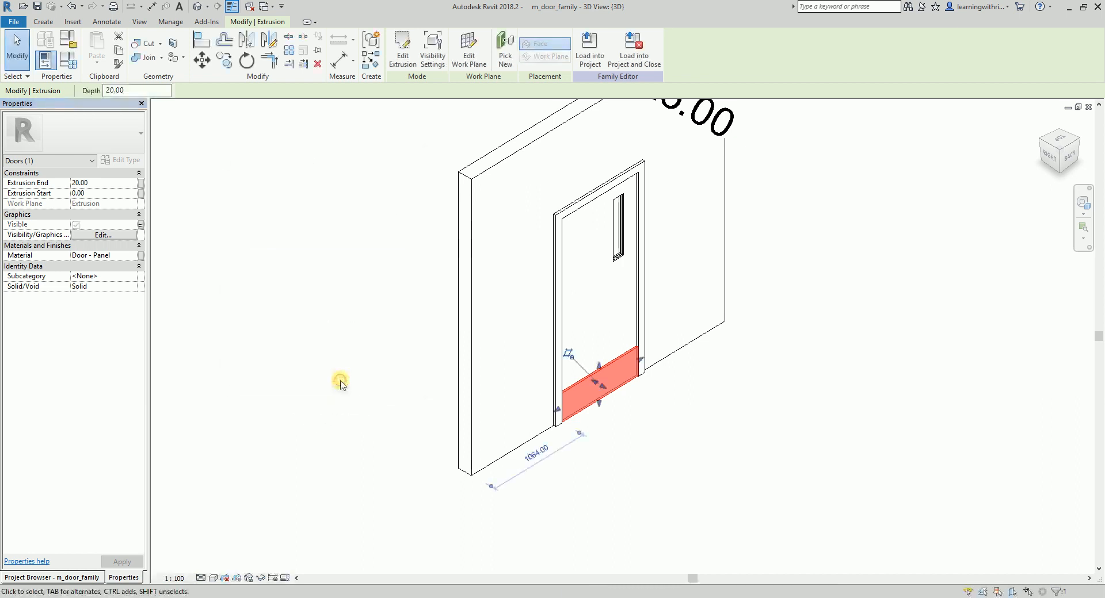
click(77, 226)
click(719, 464)
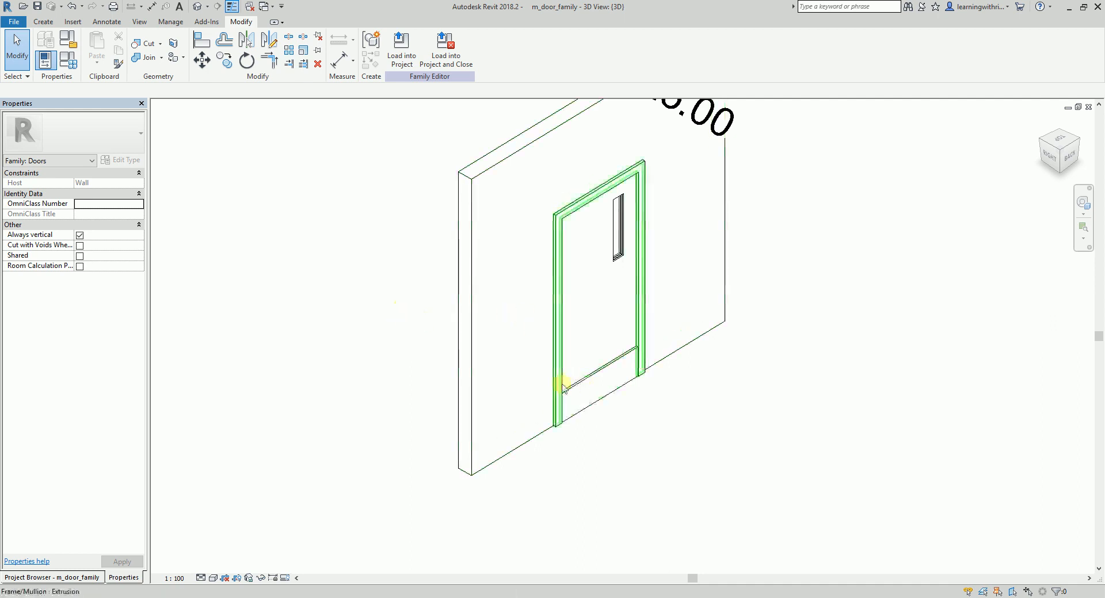
Step: Load the edited door family into the project, replacing the version already loaded
click(402, 55)
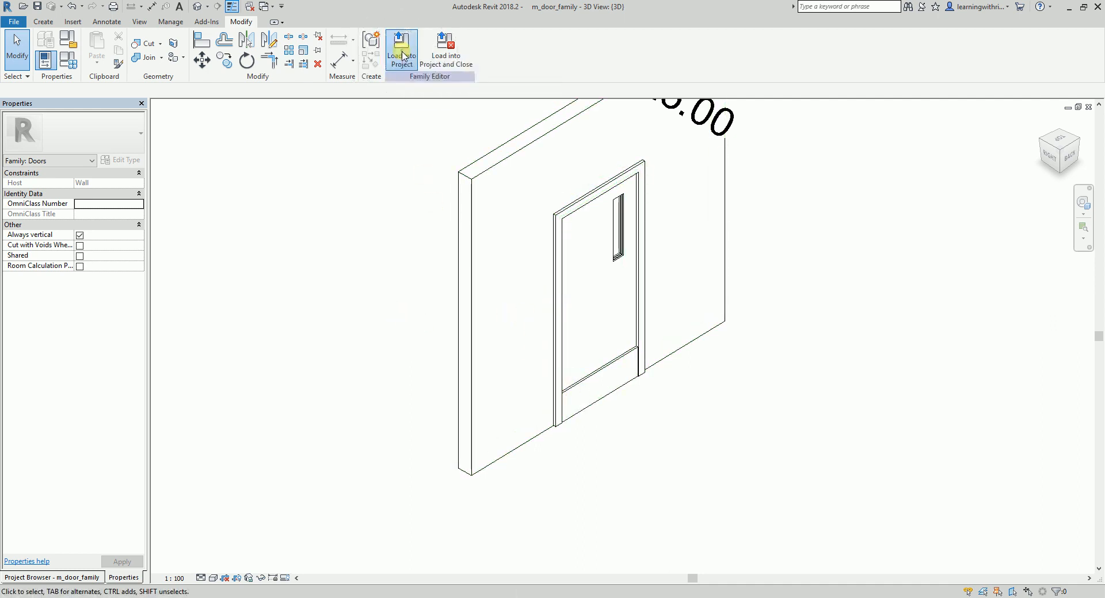
click(538, 311)
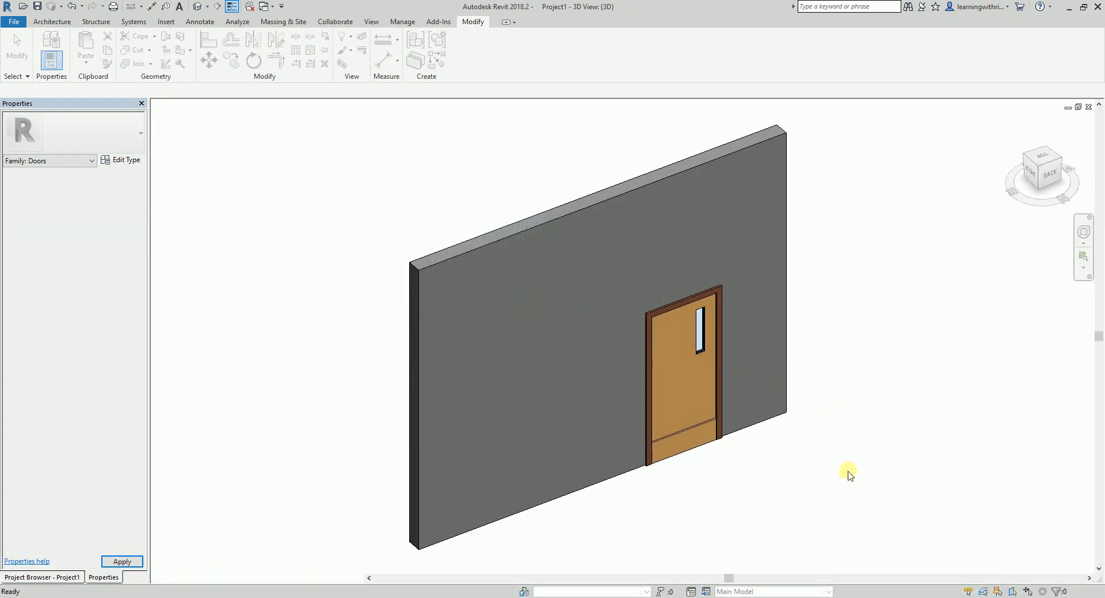
middle_drag(713, 427, 561, 422)
scroll(556, 329, up, 3)
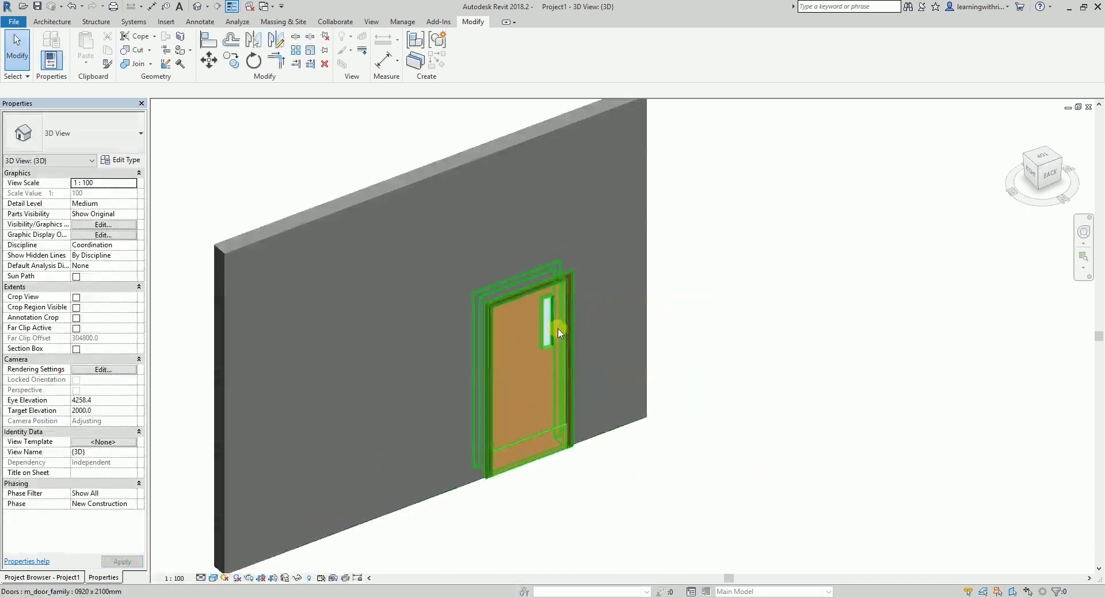
middle_drag(584, 338, 620, 335)
Step: Turn off Door Kick in the placed door's type properties and apply the change
click(599, 419)
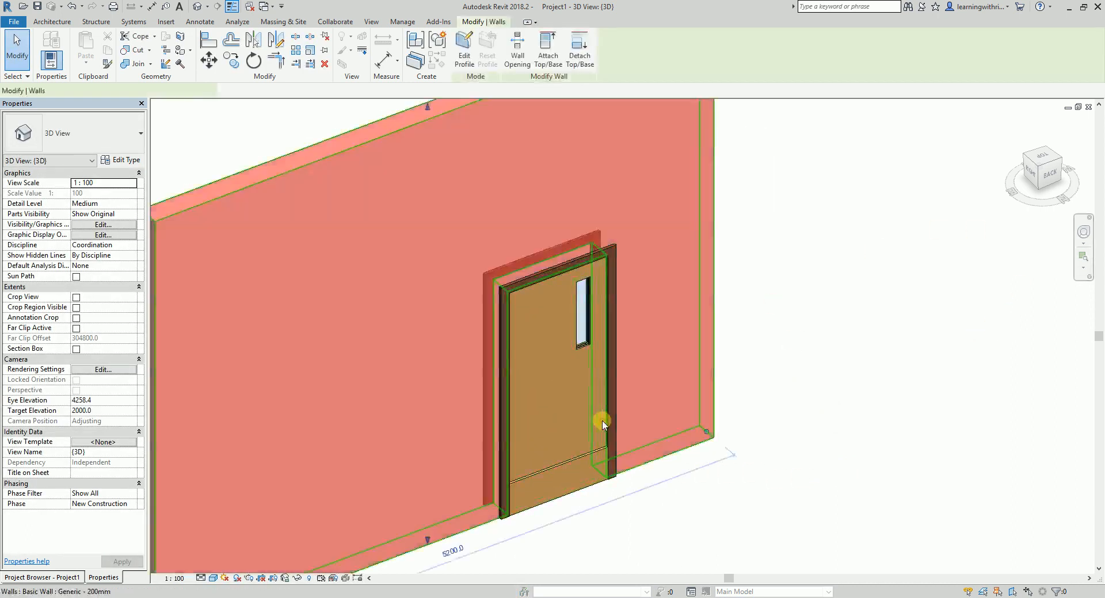
click(845, 422)
click(588, 442)
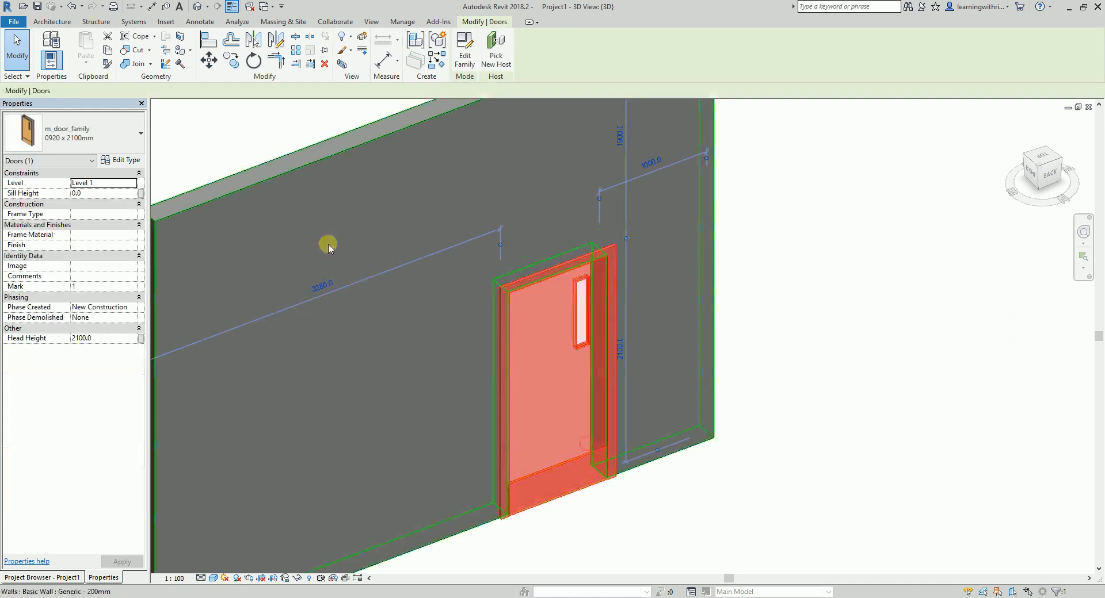
click(125, 160)
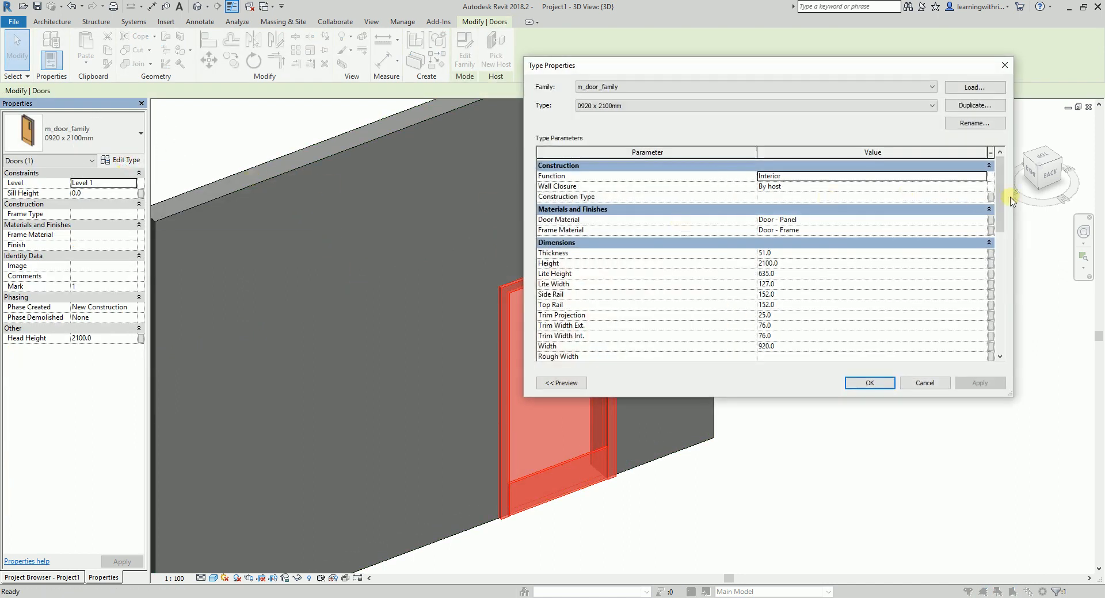
drag(1001, 198, 993, 324)
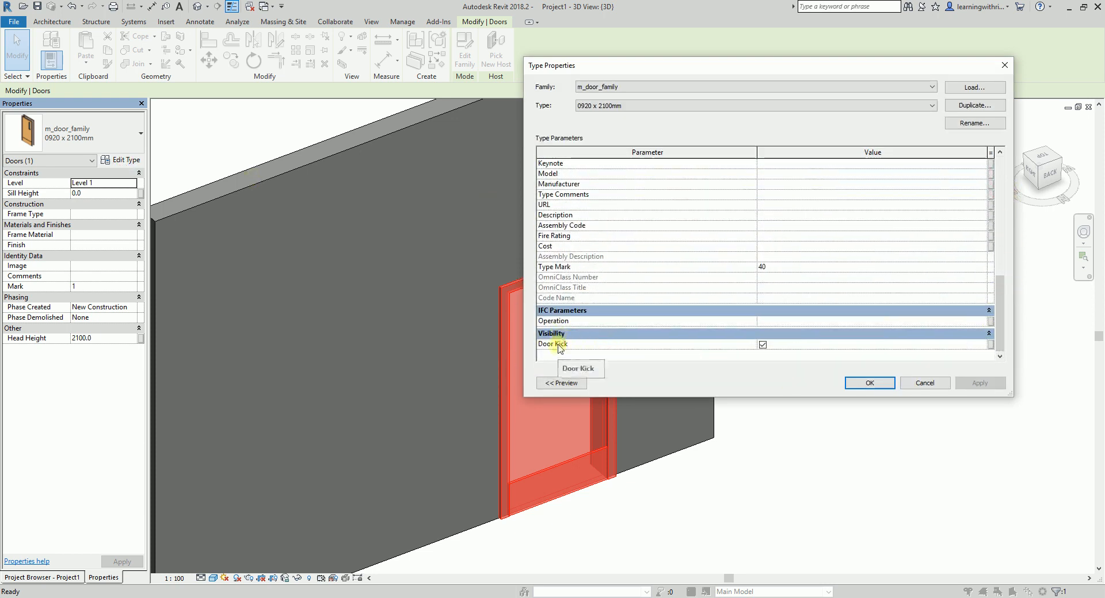
click(763, 346)
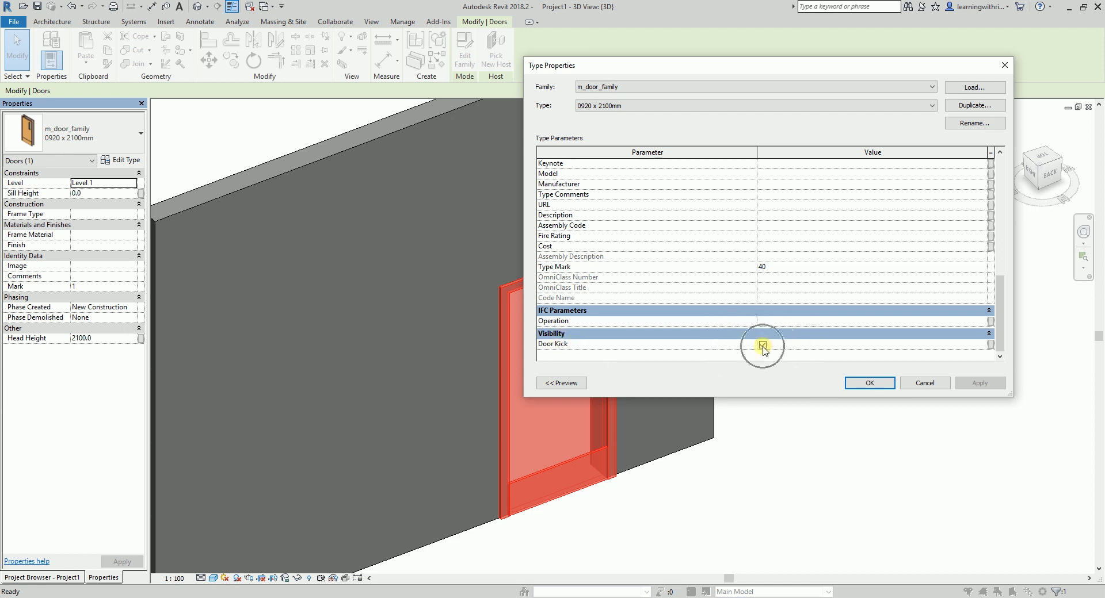
click(892, 381)
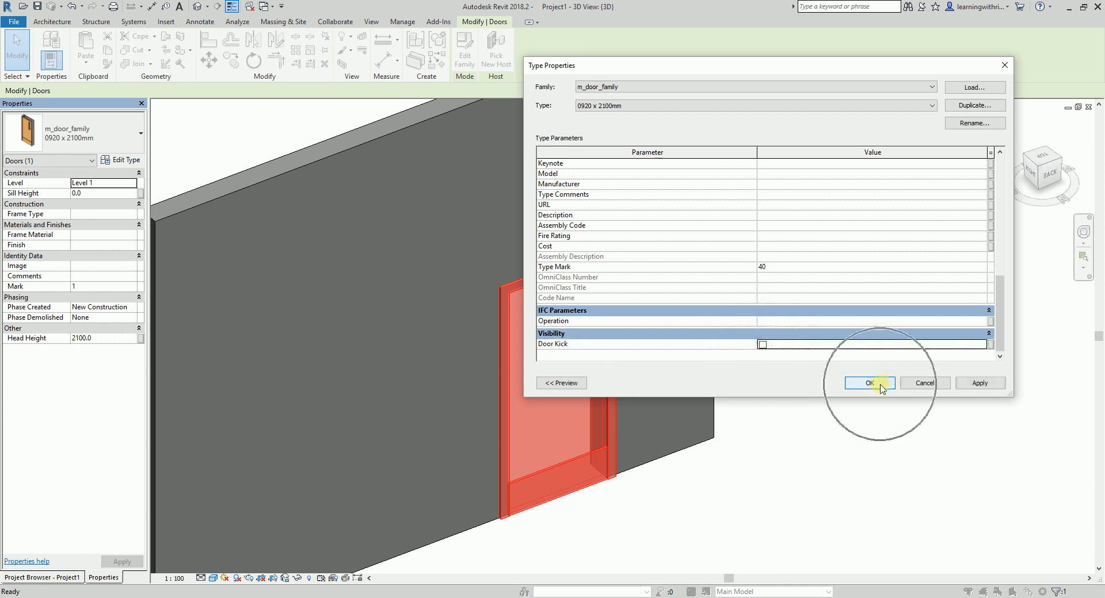
click(875, 463)
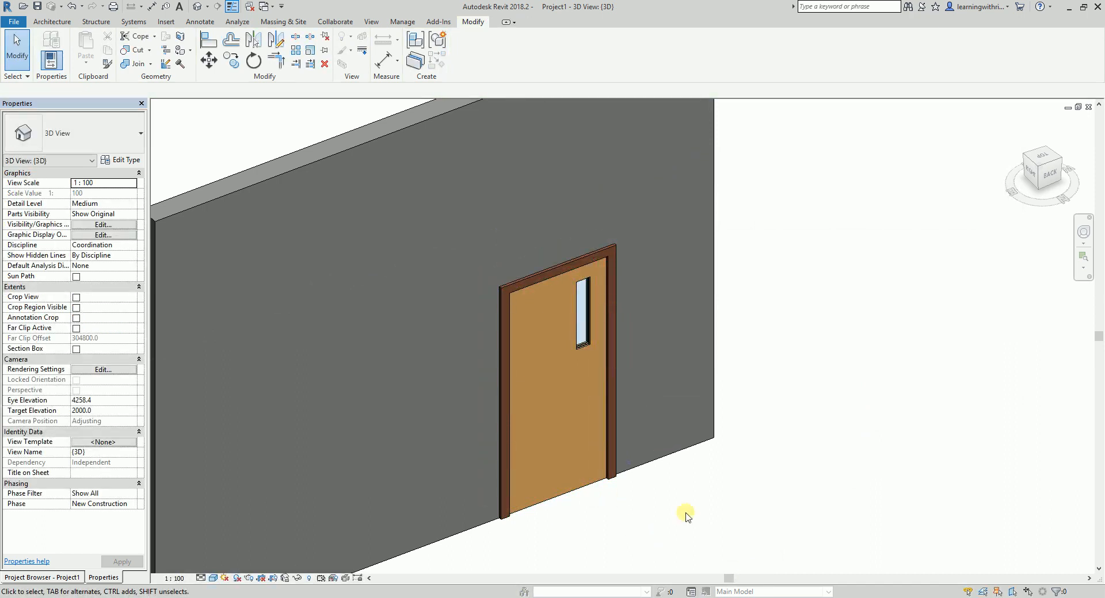
Step: Turn Door Kick back on in the 0920 x 2100mm door type's properties
click(574, 374)
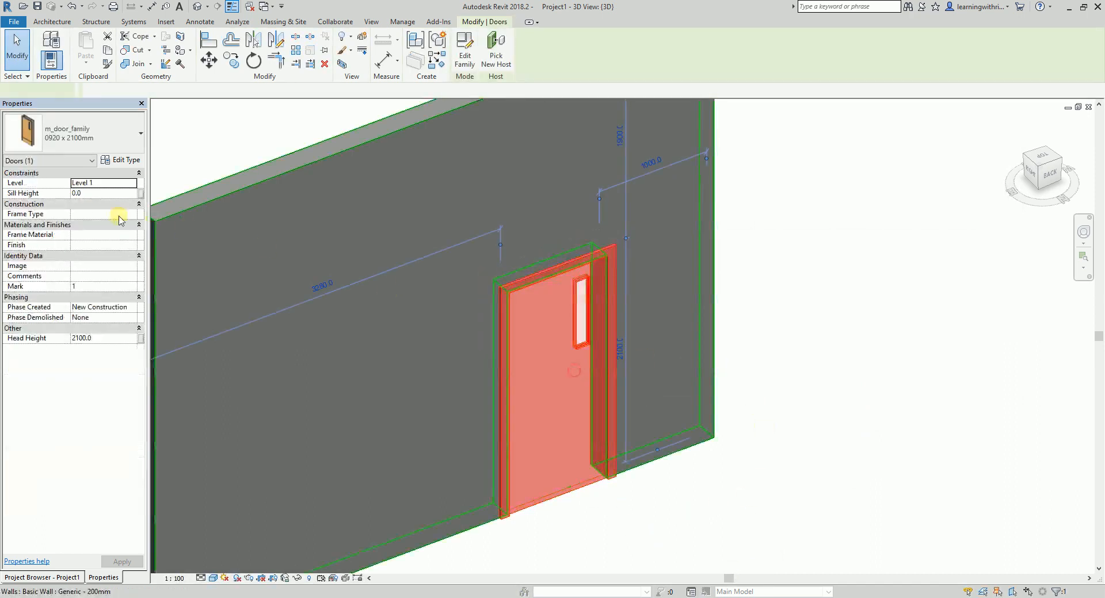
click(122, 160)
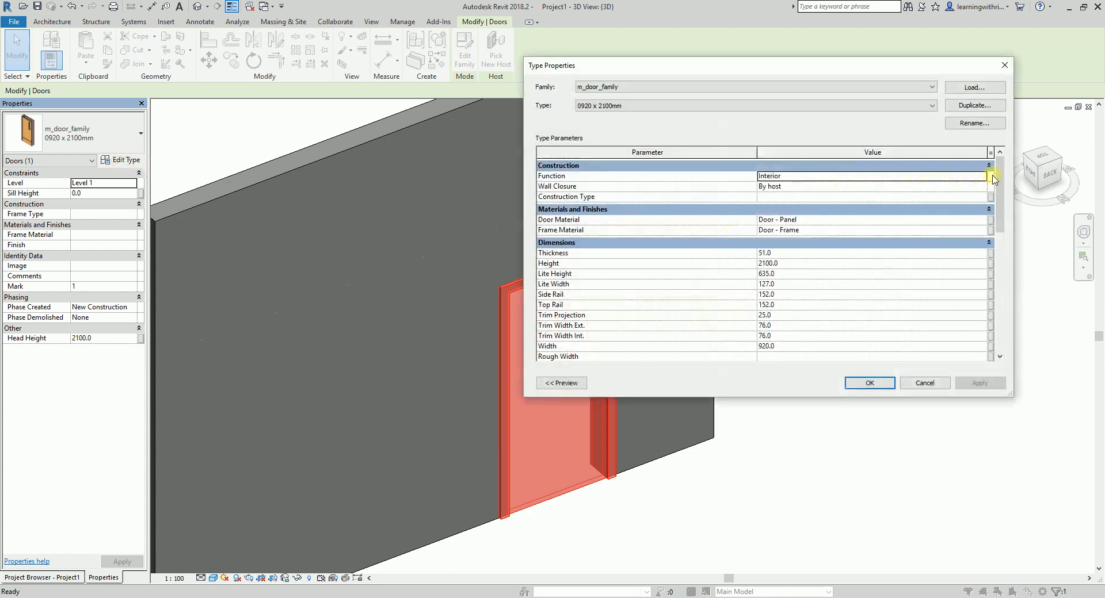
drag(996, 173, 1006, 305)
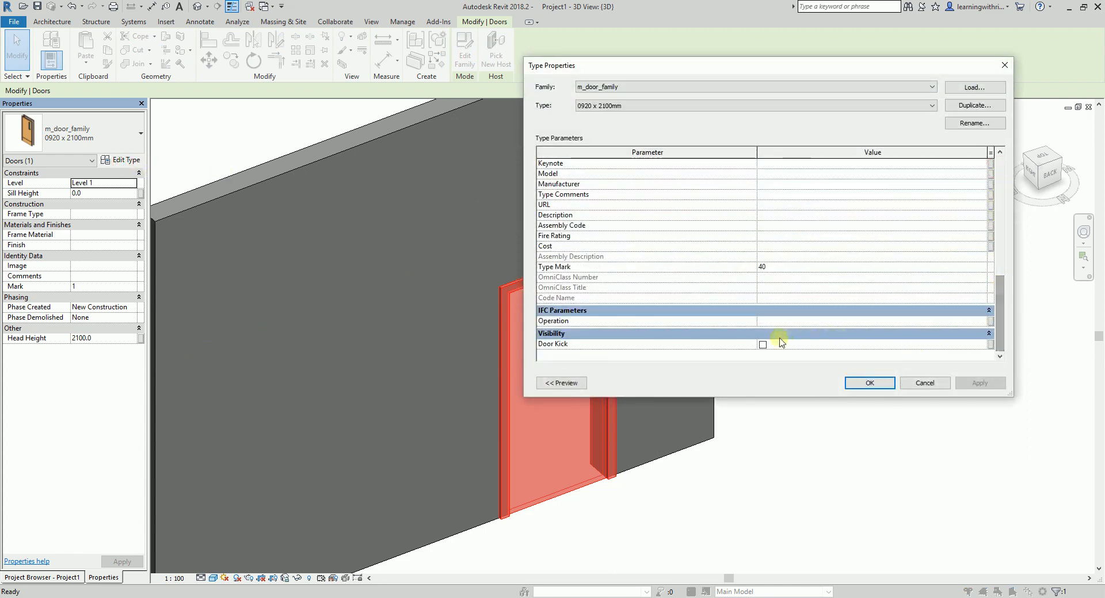
click(762, 344)
click(879, 386)
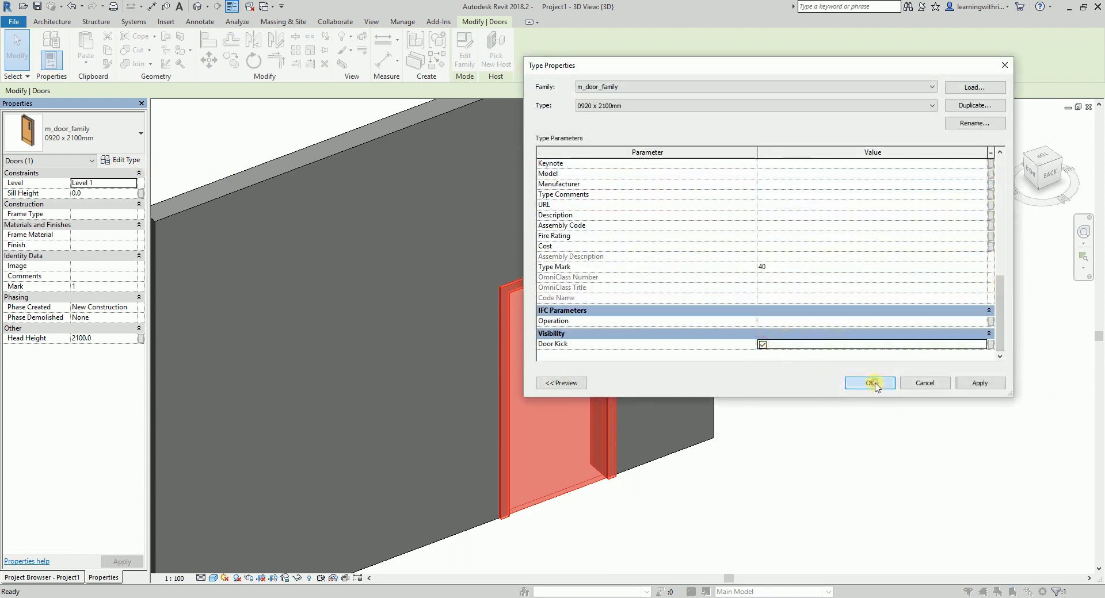
click(811, 475)
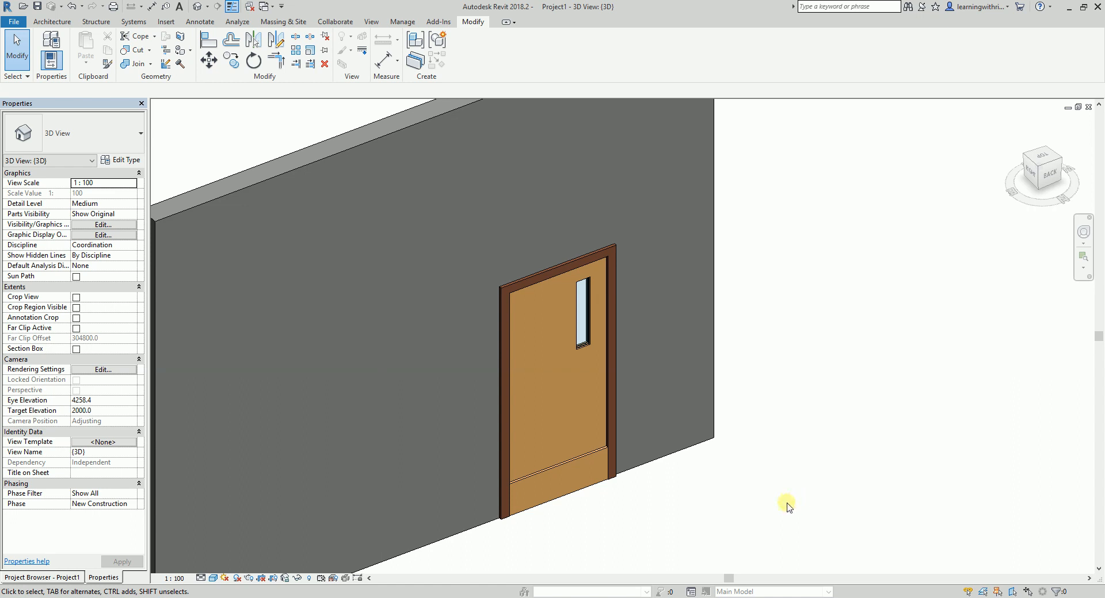
click(564, 424)
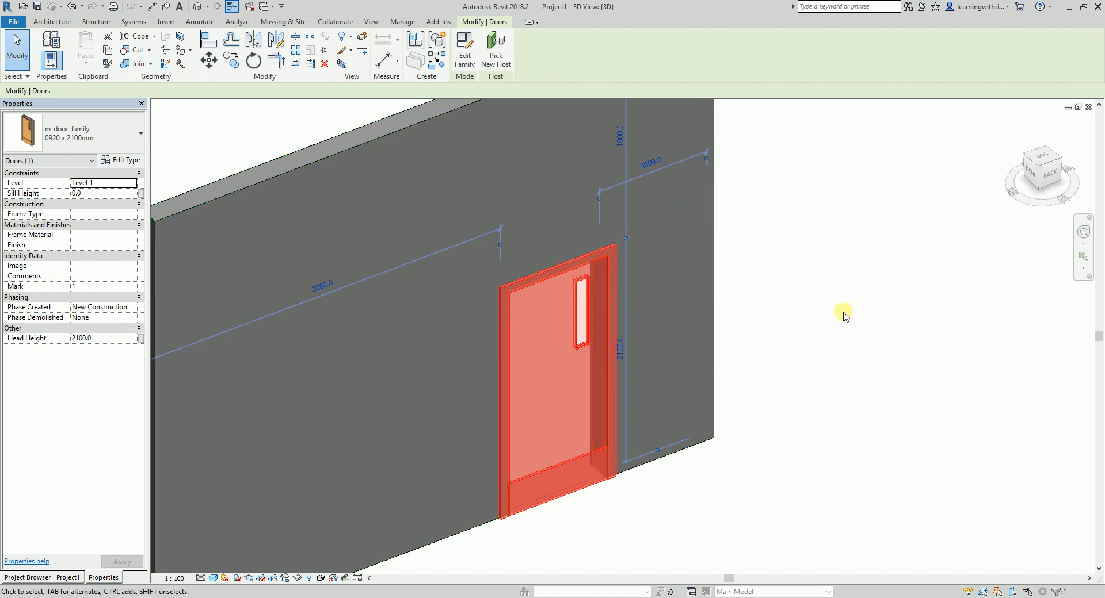
click(843, 317)
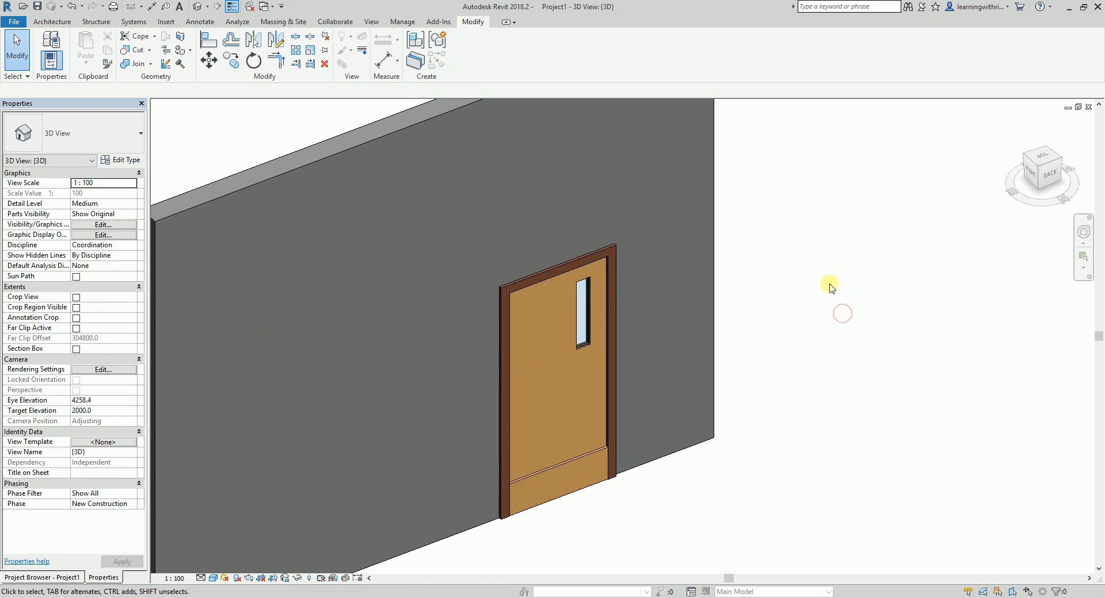
Step: Open the placed door's family for editing and change the Door Kick parameter from a type to an instance parameter
click(563, 341)
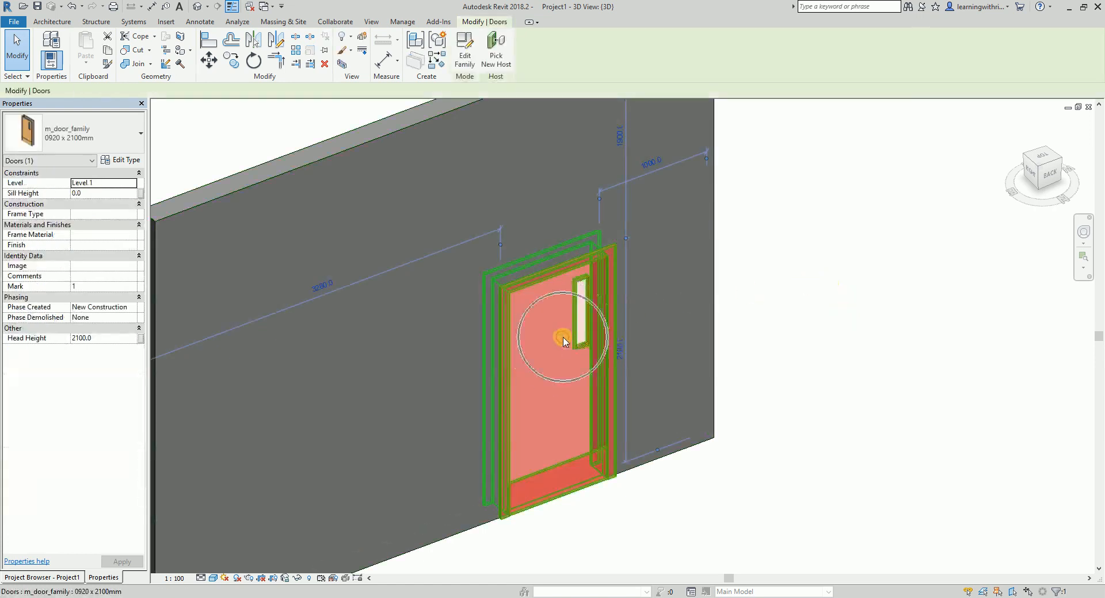
click(465, 57)
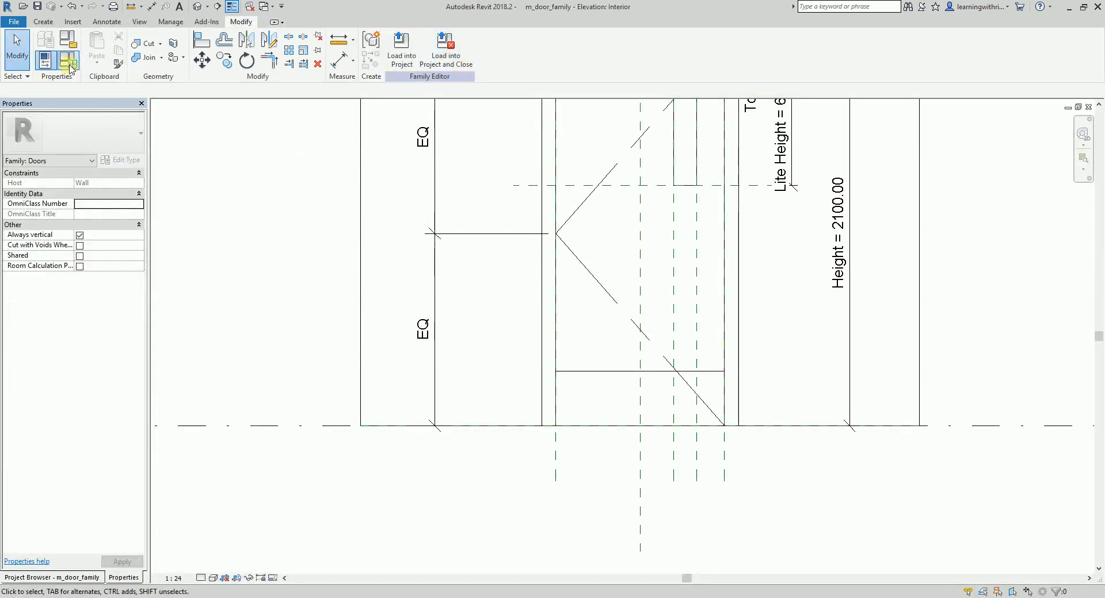
click(70, 66)
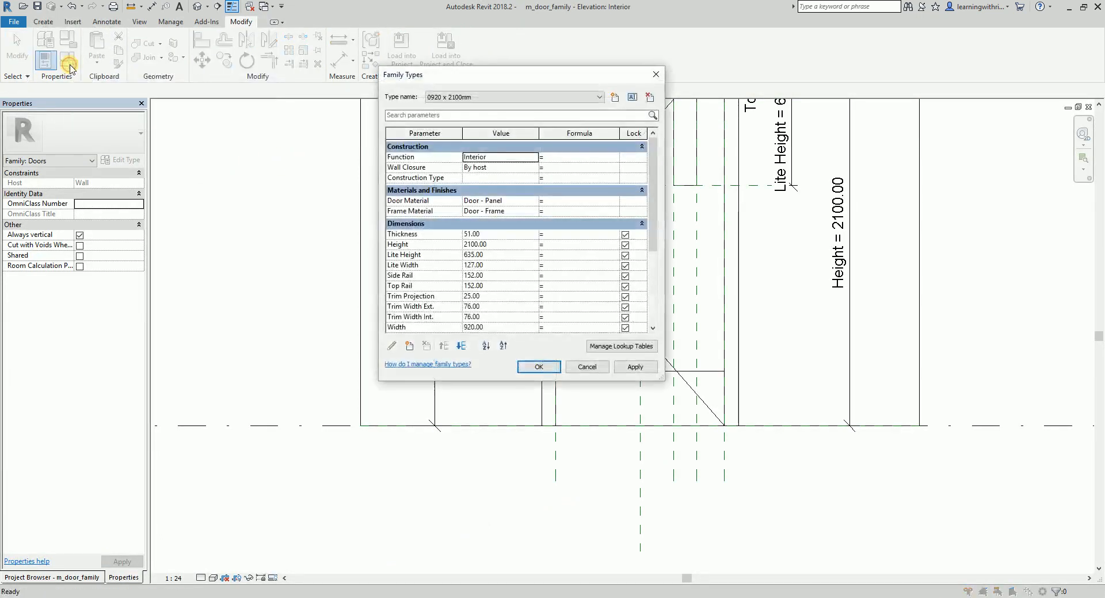
drag(661, 183, 647, 291)
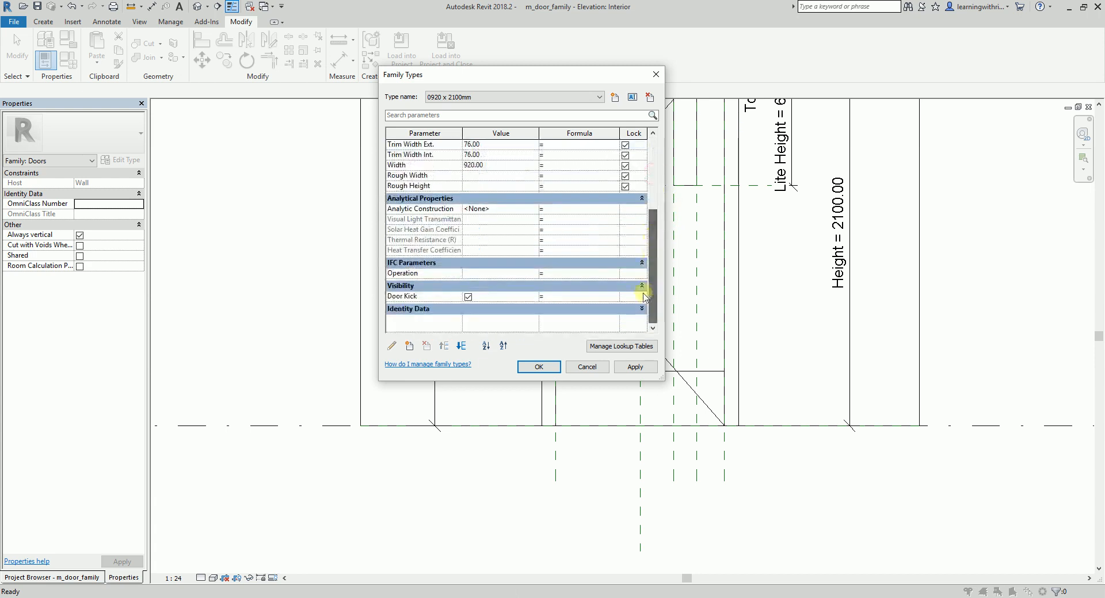
click(429, 297)
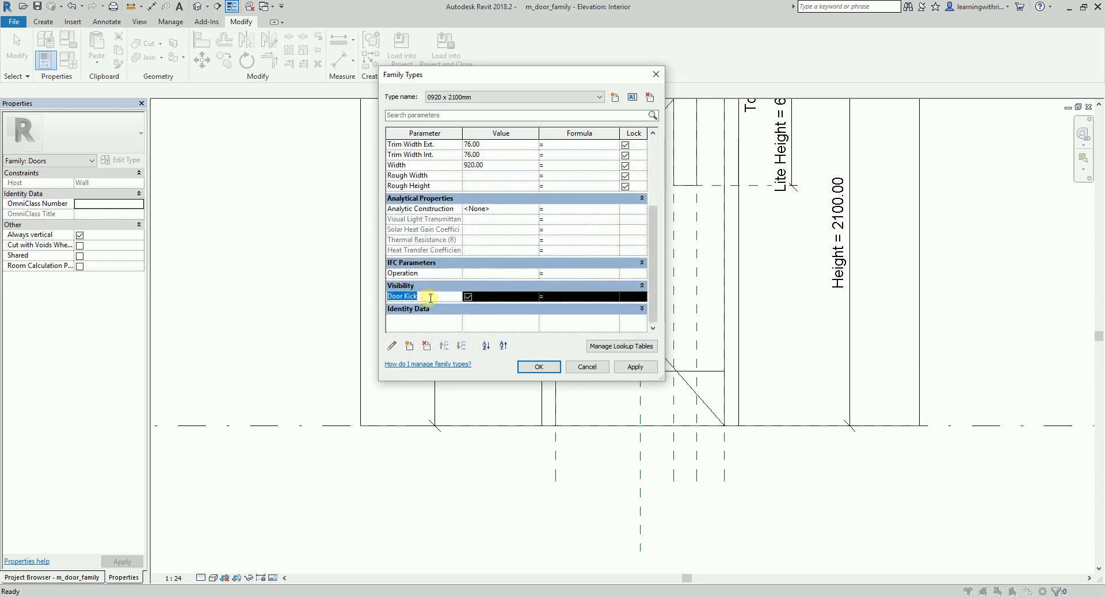
click(394, 348)
click(393, 347)
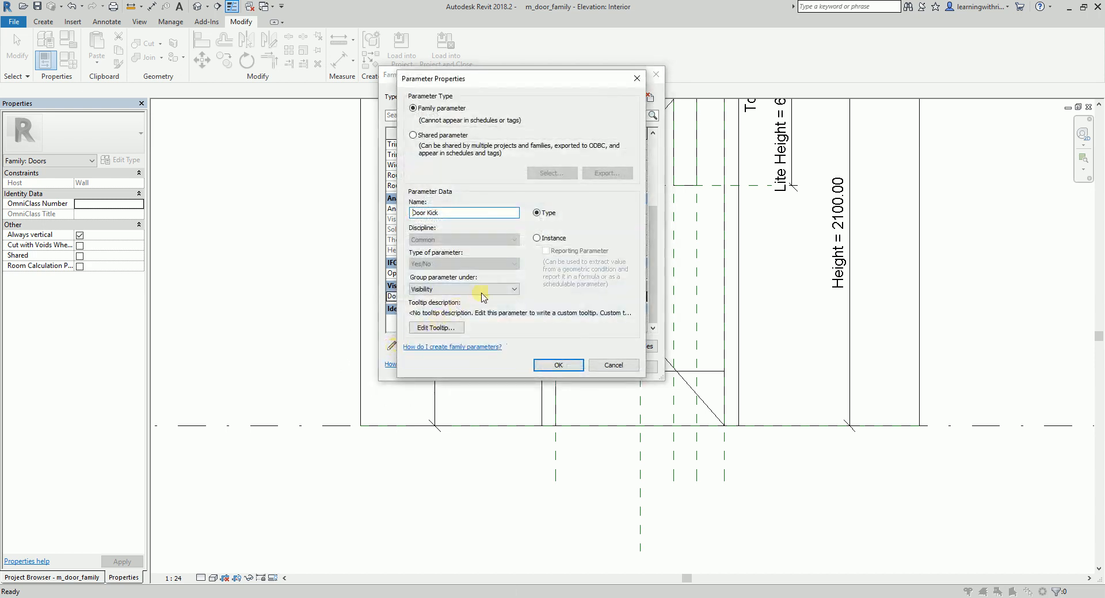
click(540, 239)
click(558, 365)
click(538, 368)
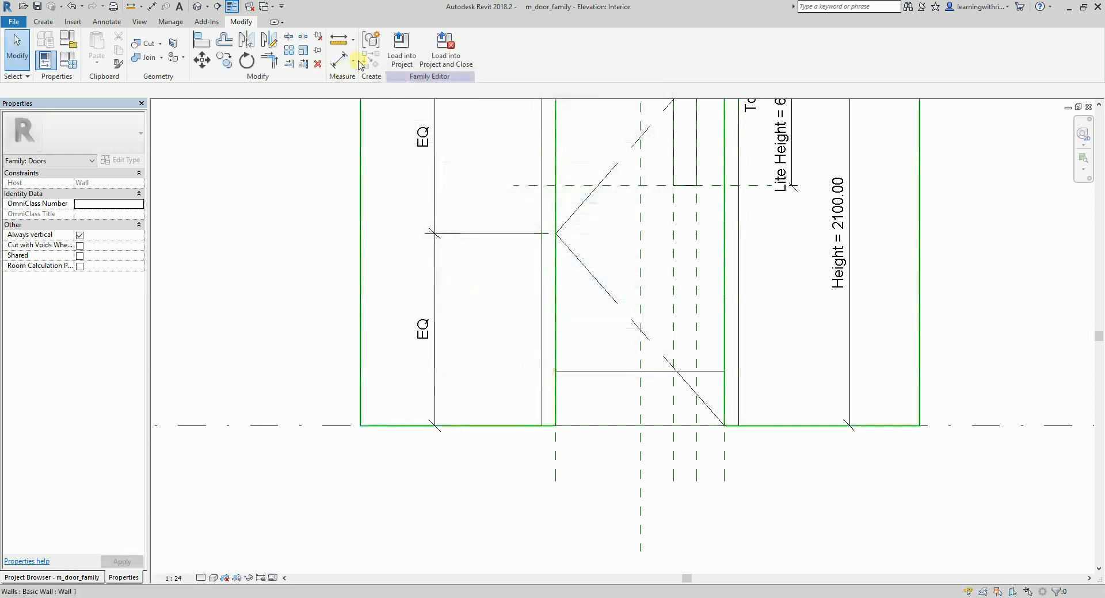
Step: Load the door family back into the project, overwriting the existing version and its parameter values
click(401, 51)
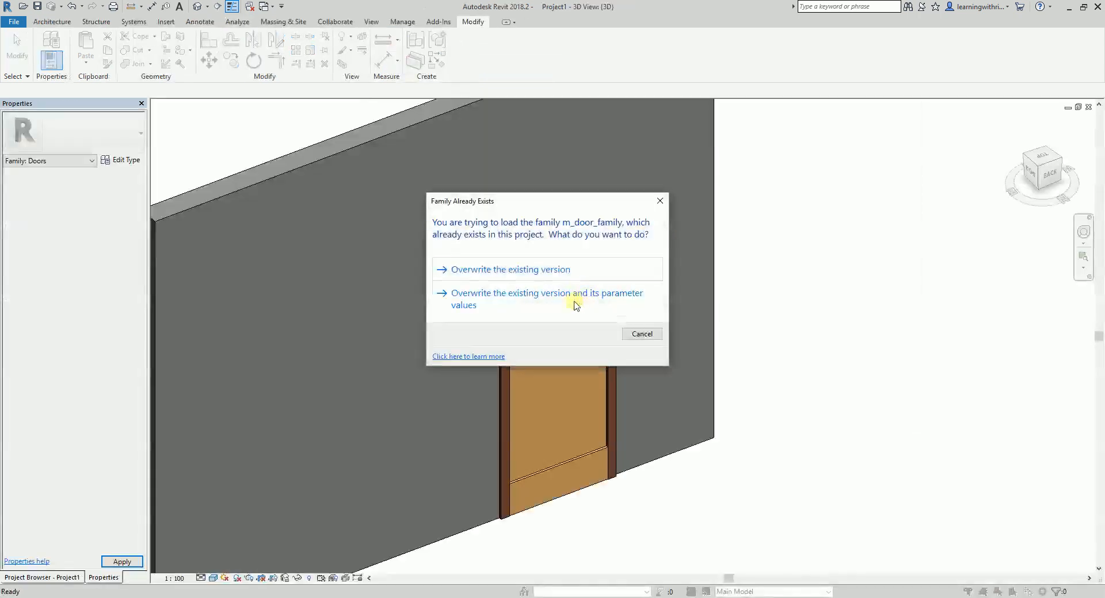
click(545, 312)
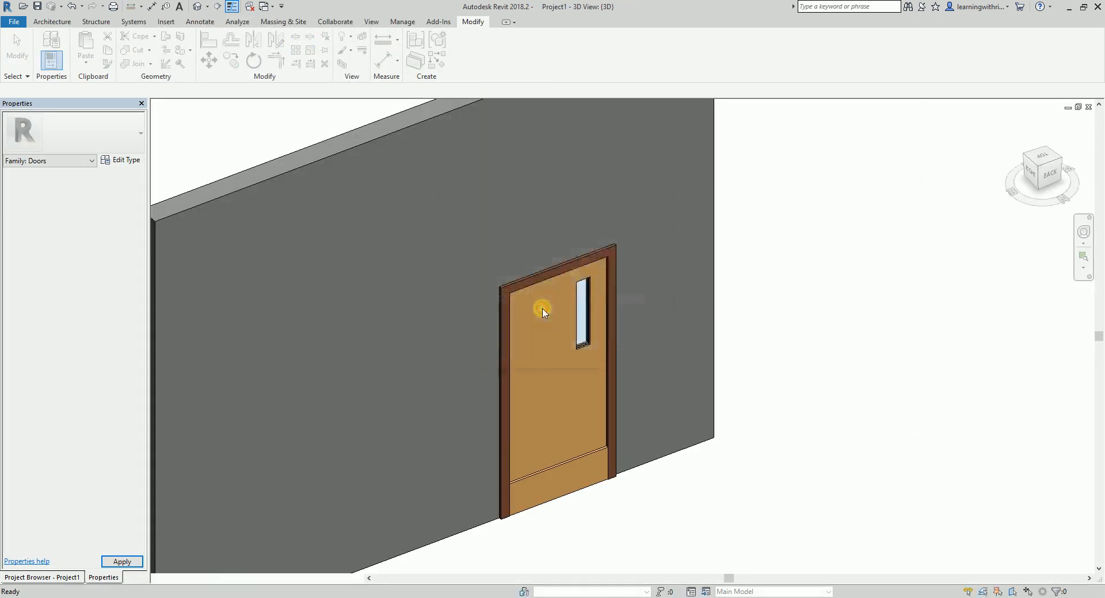
scroll(874, 308, down, 2)
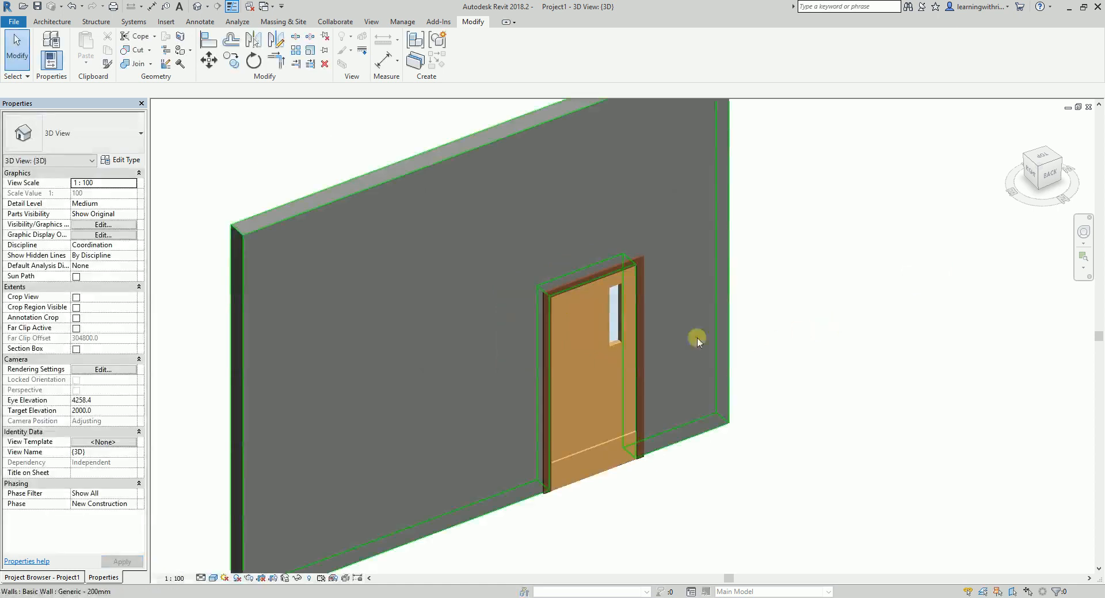
Step: Turn off Door Kick in the placed door's instance properties
click(615, 342)
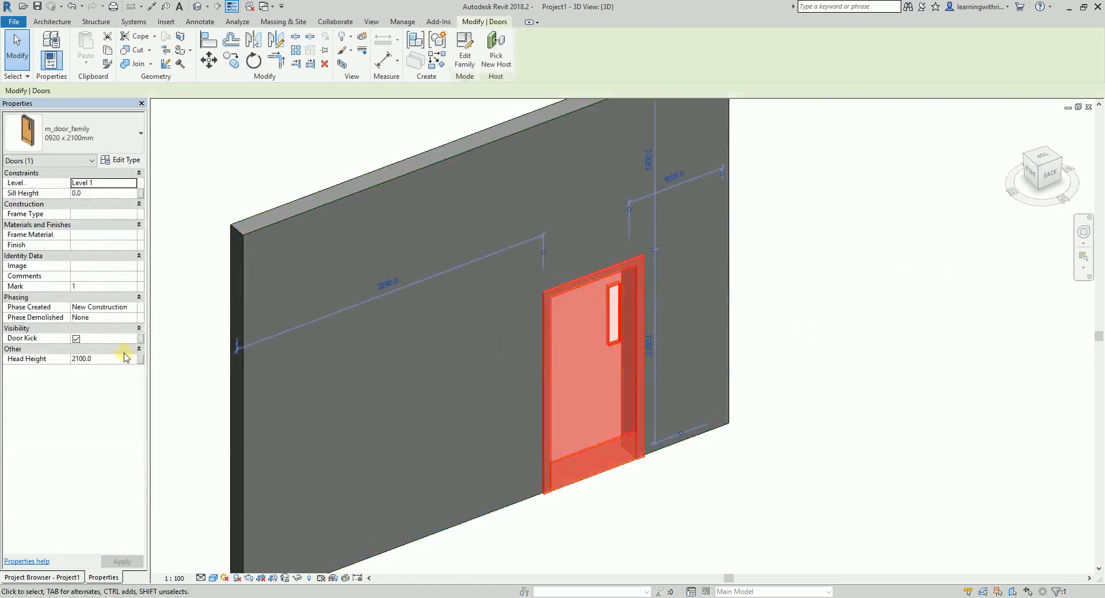
click(76, 339)
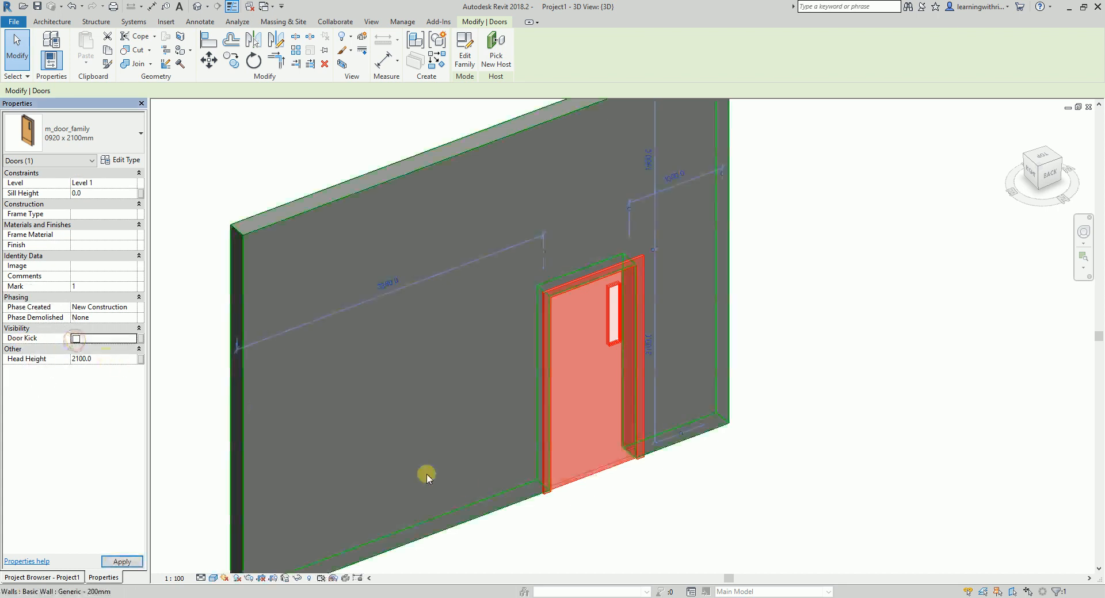
click(770, 511)
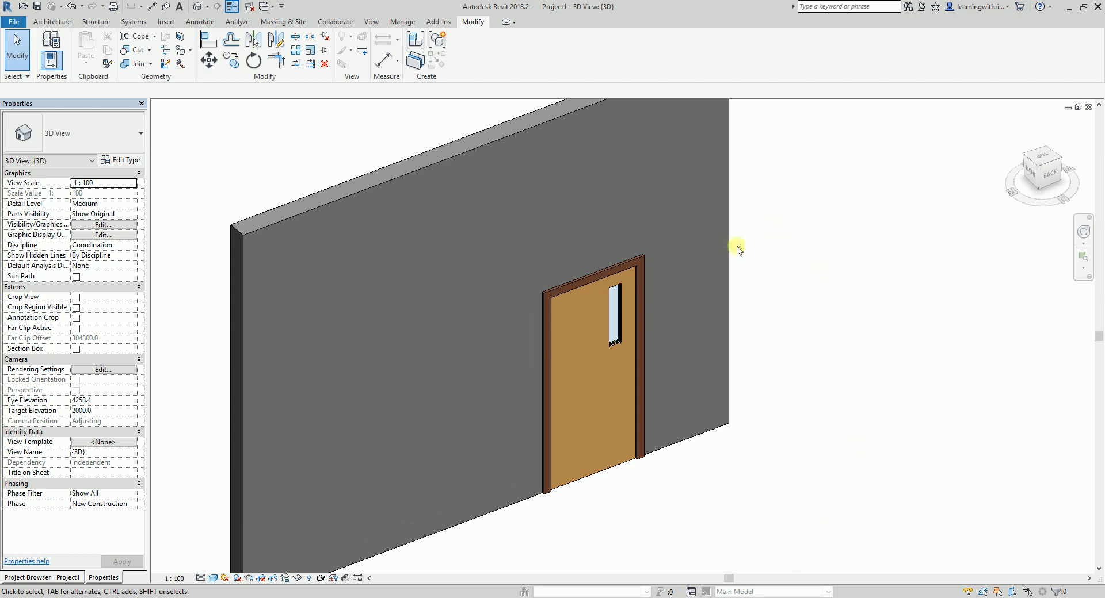
Step: Review the m_door_family types available for the placed door and pick 0920 x 2100mm
click(567, 334)
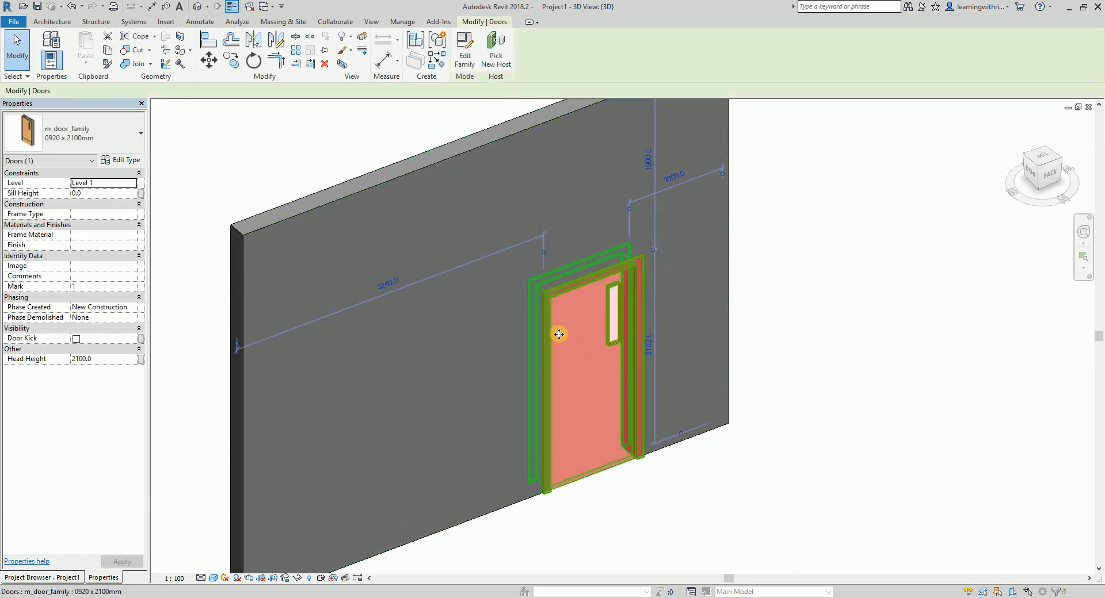
click(62, 147)
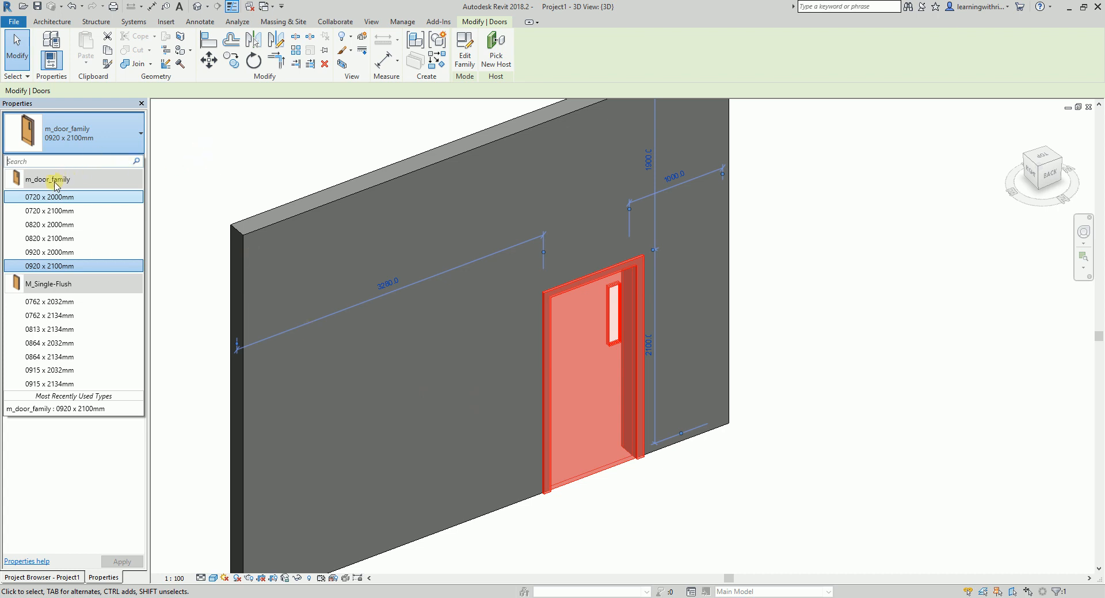
mouse_move(56, 184)
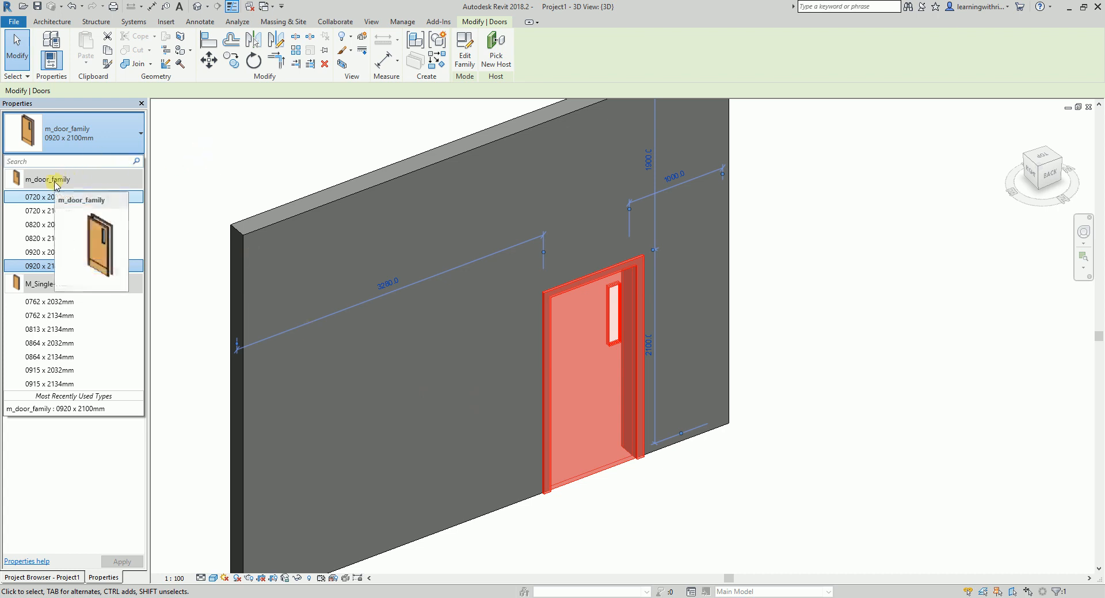
mouse_move(69, 265)
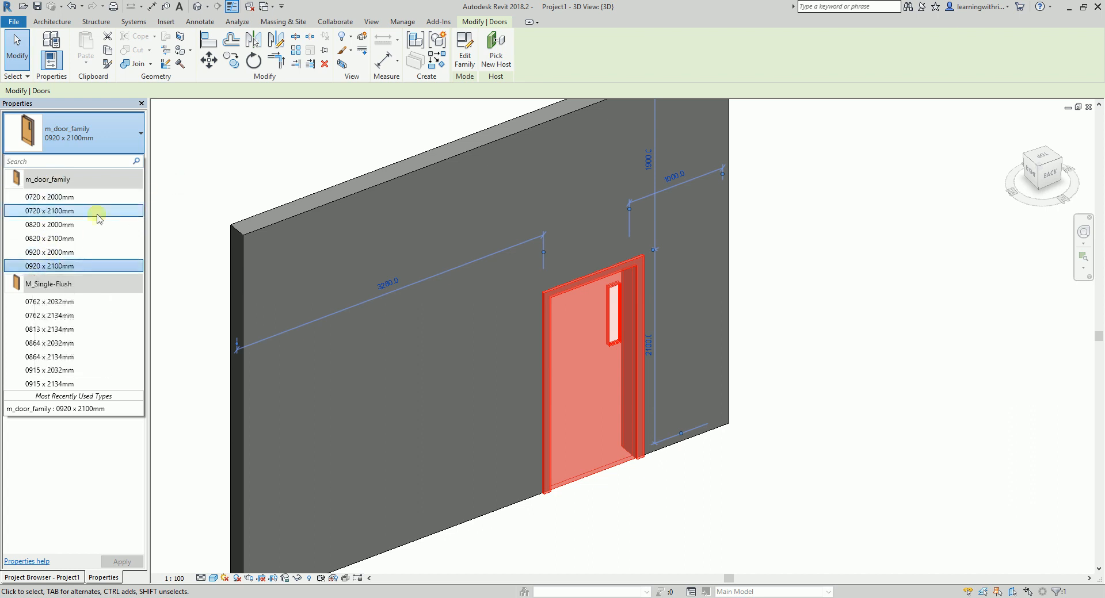
click(59, 265)
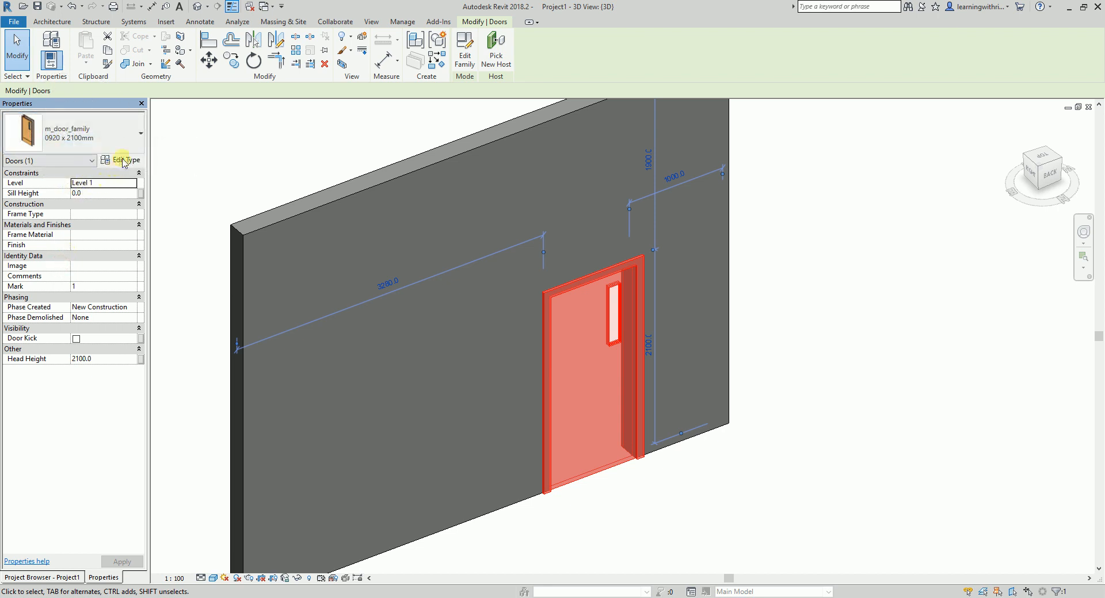
Step: Duplicate the door's 0920 x 2100mm type as a new type named 1000 x 2000mm and check it in the type list
click(124, 162)
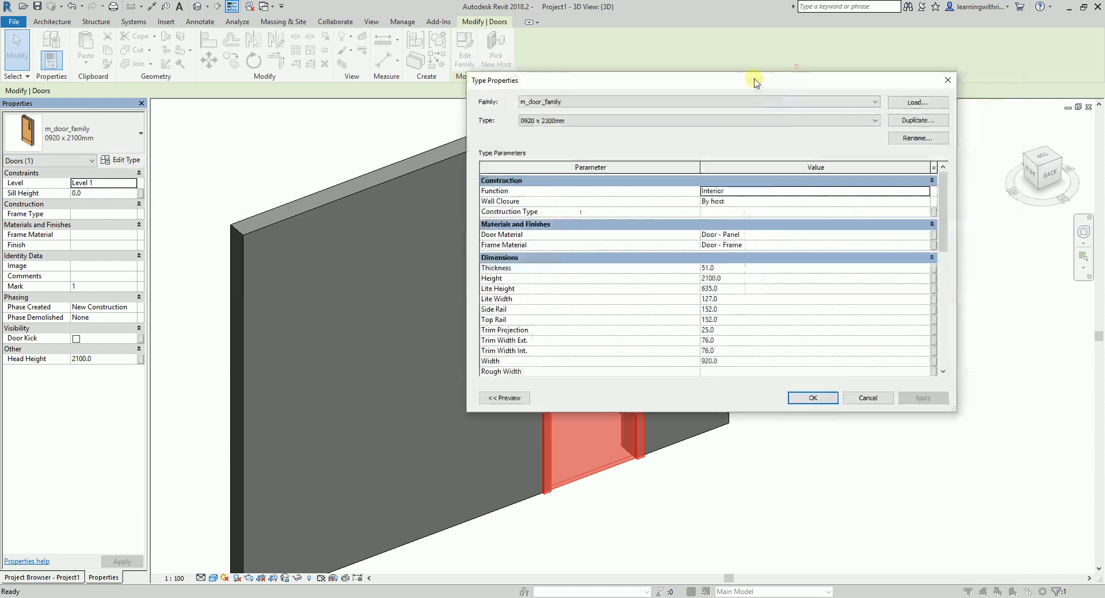
drag(798, 68, 540, 119)
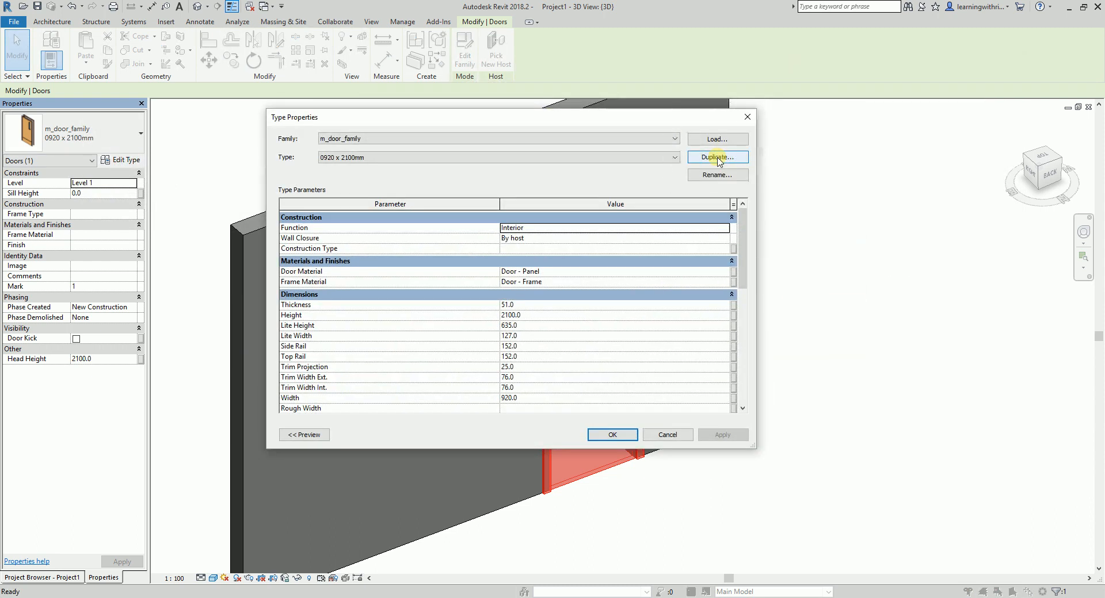
click(718, 158)
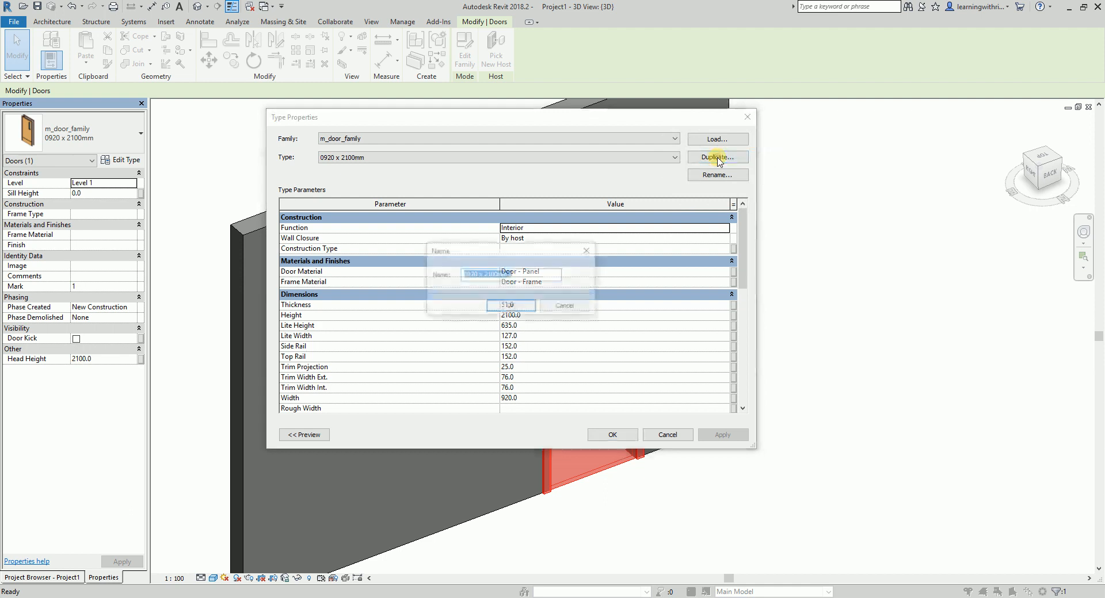
click(523, 272)
key(BackSpace)
key(BackSpace)
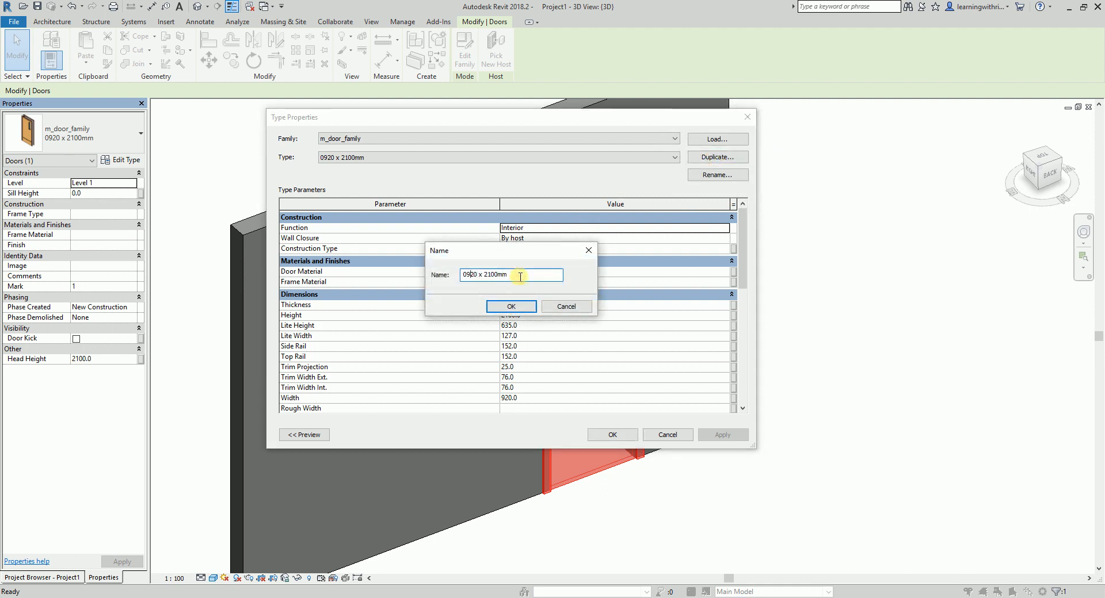
key(Delete)
key(Delete)
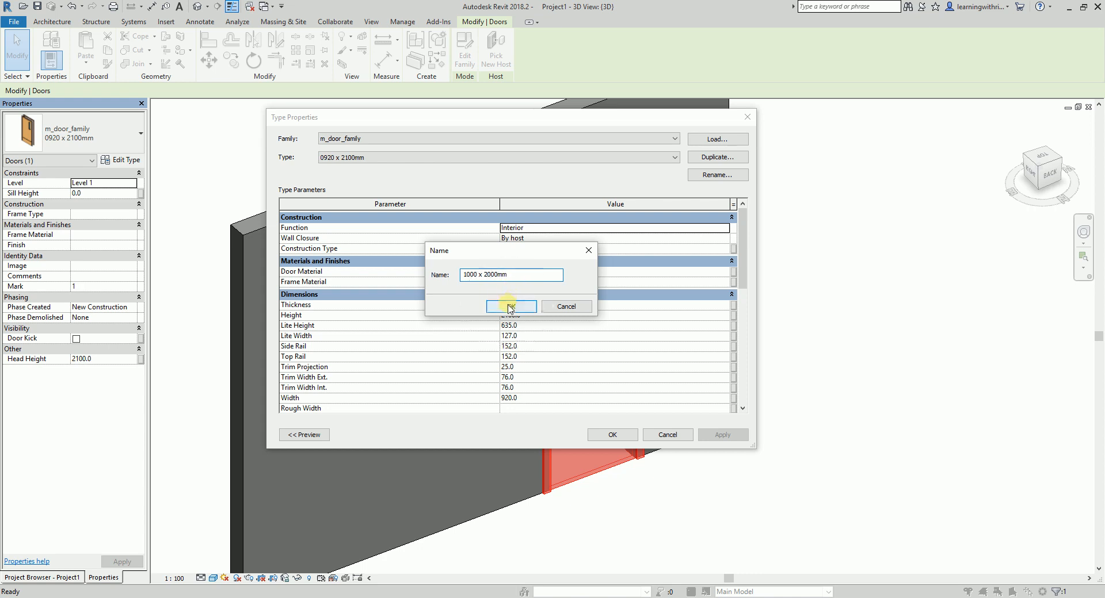
click(510, 306)
click(352, 160)
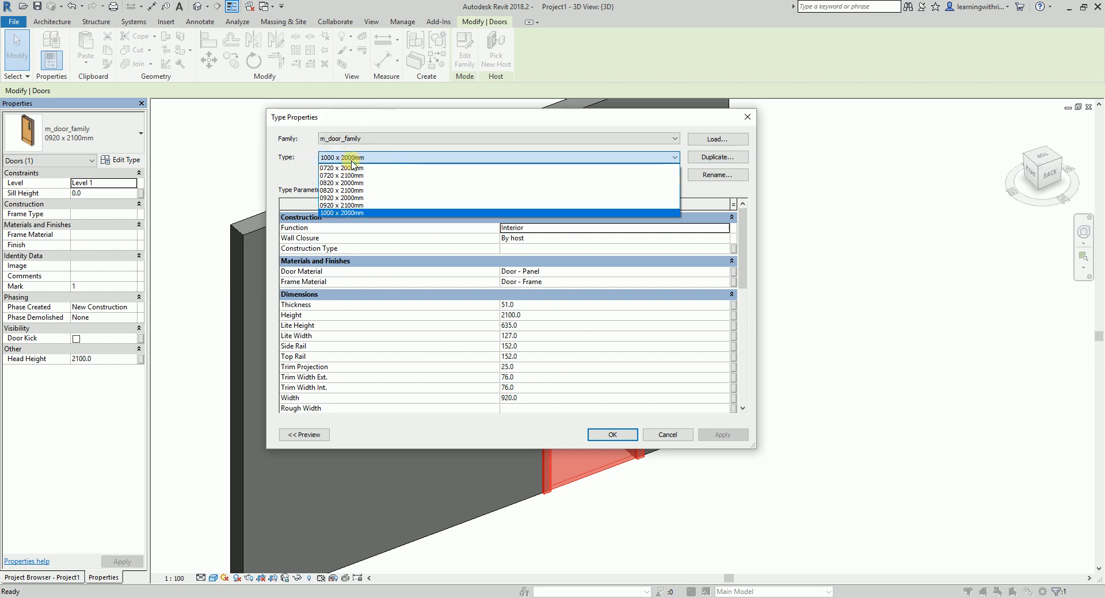
click(352, 160)
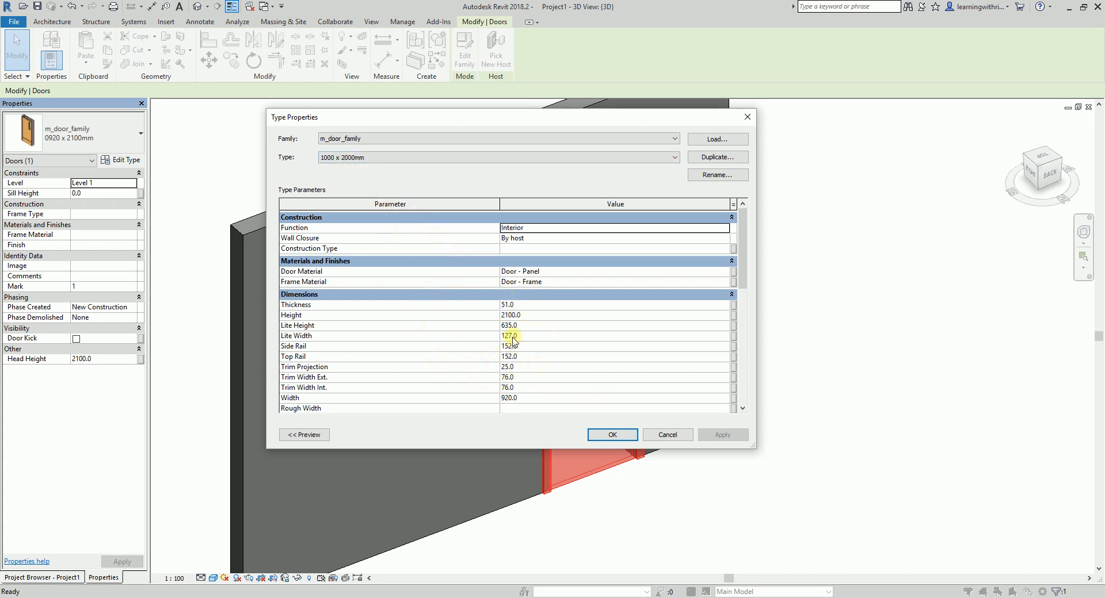
Step: Set the 1000 x 2000mm type's Height to 2000 and Width to 1000, and apply it to the placed door
click(526, 317)
text(2)
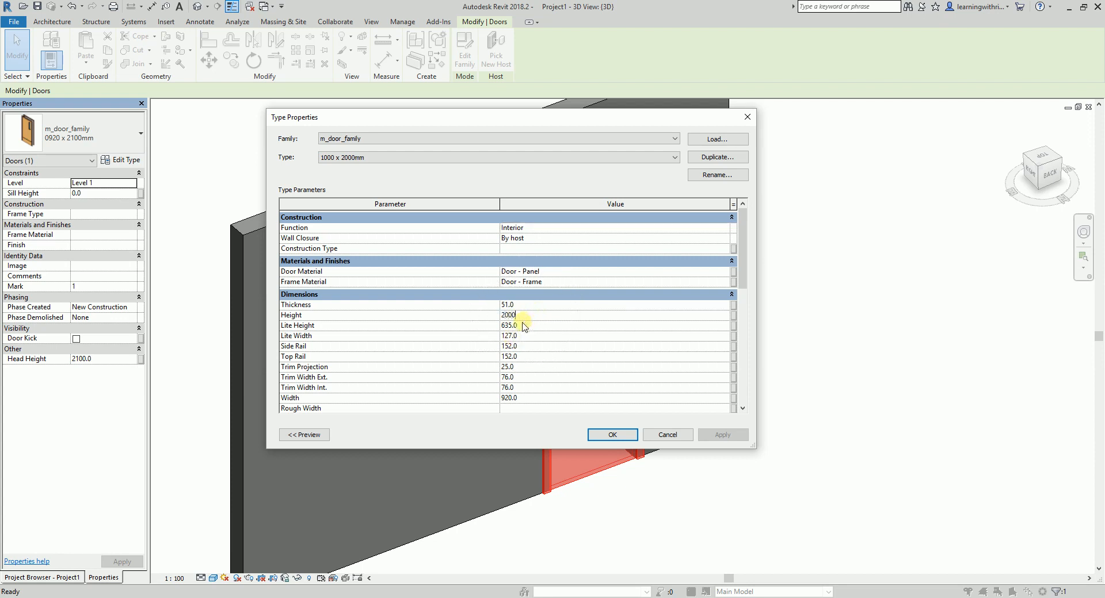
click(521, 388)
click(530, 398)
text(1000)
click(606, 435)
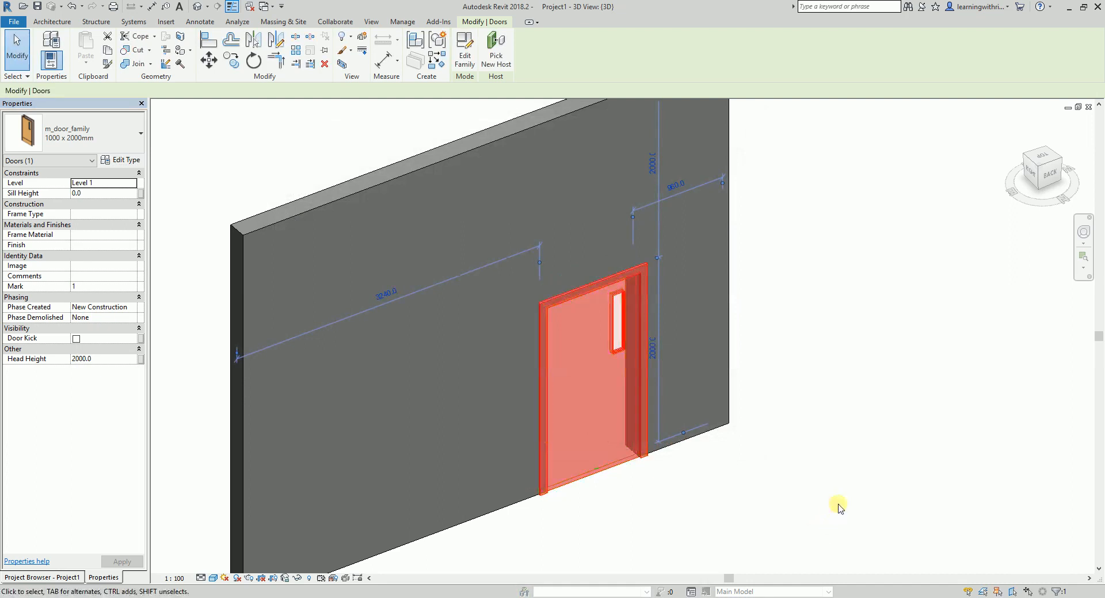
click(838, 505)
Step: Check which family type the placed door uses and view the resized door in its wall
click(604, 349)
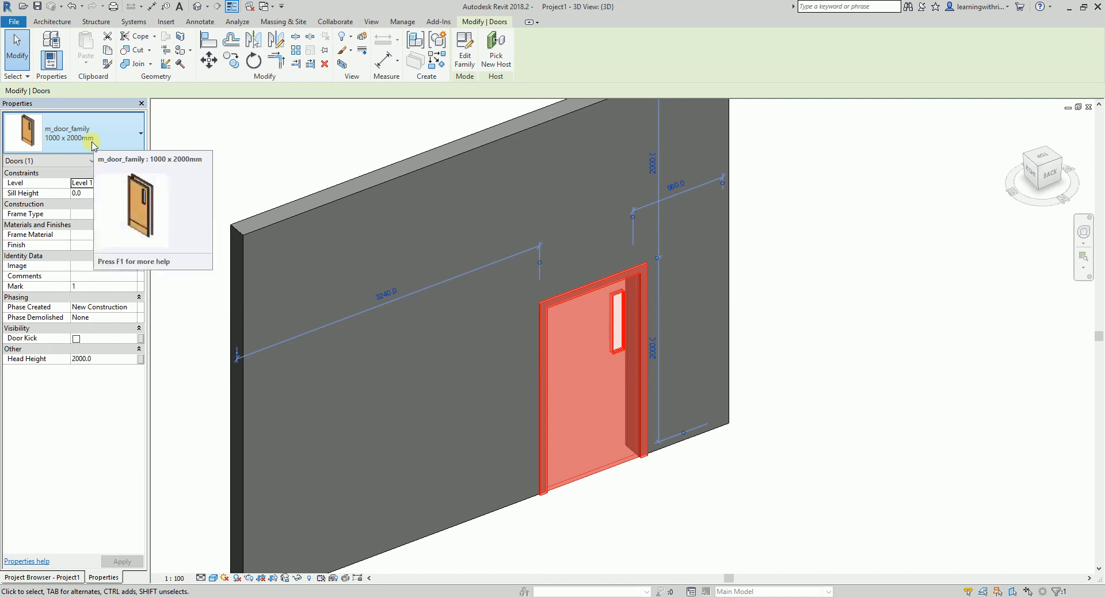
click(810, 238)
scroll(827, 294, down, 2)
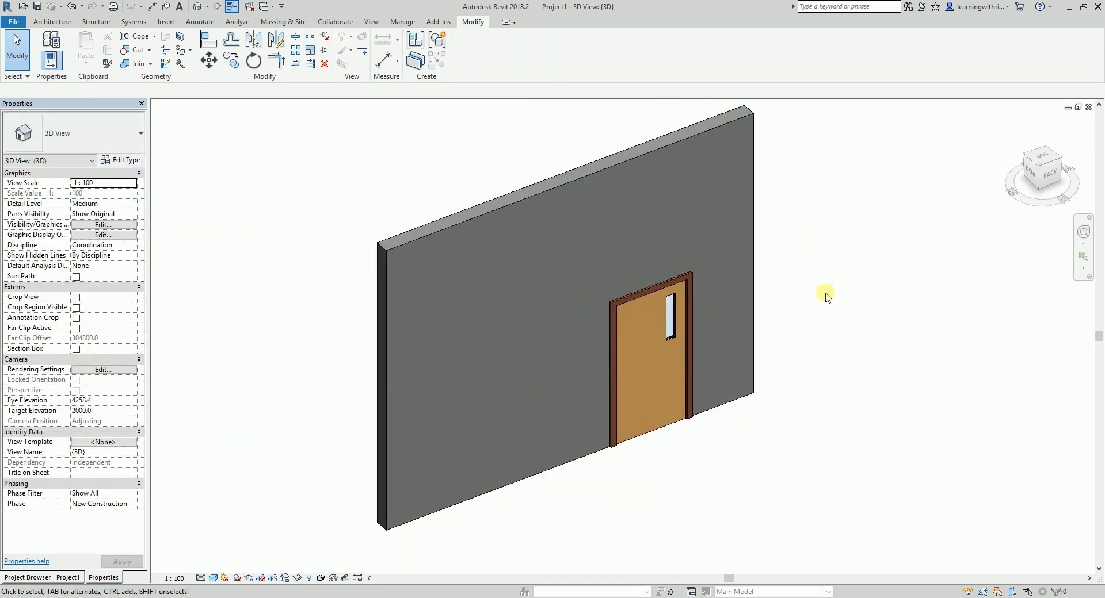